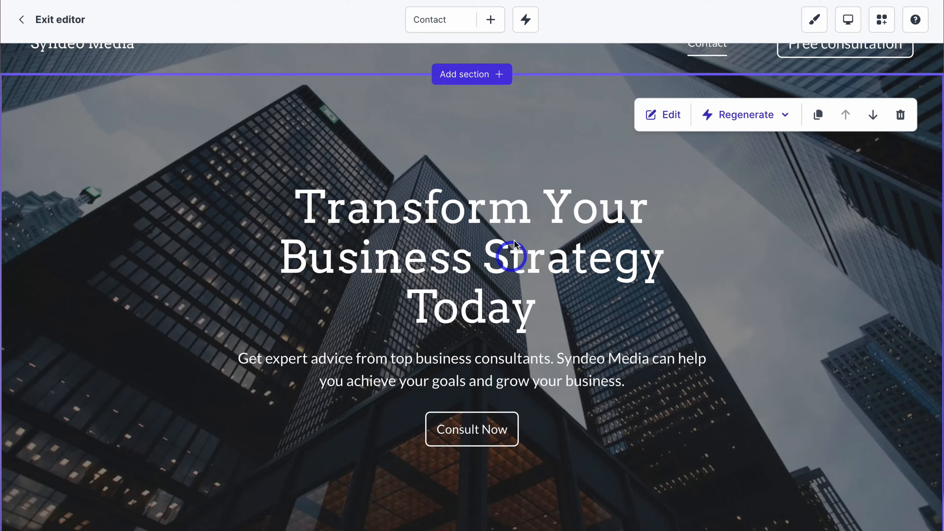
click(671, 123)
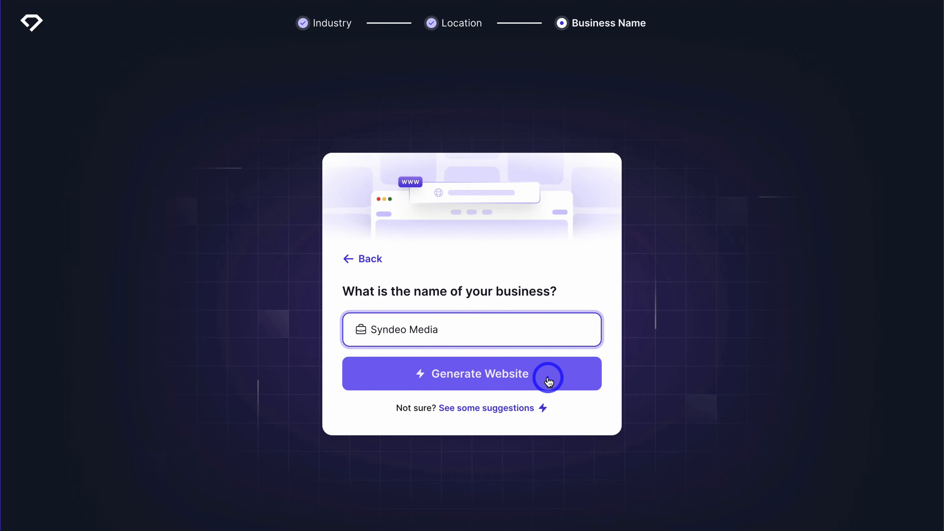
Generate the website for the business name Syndeo Media and look through the resulting home page
click(546, 380)
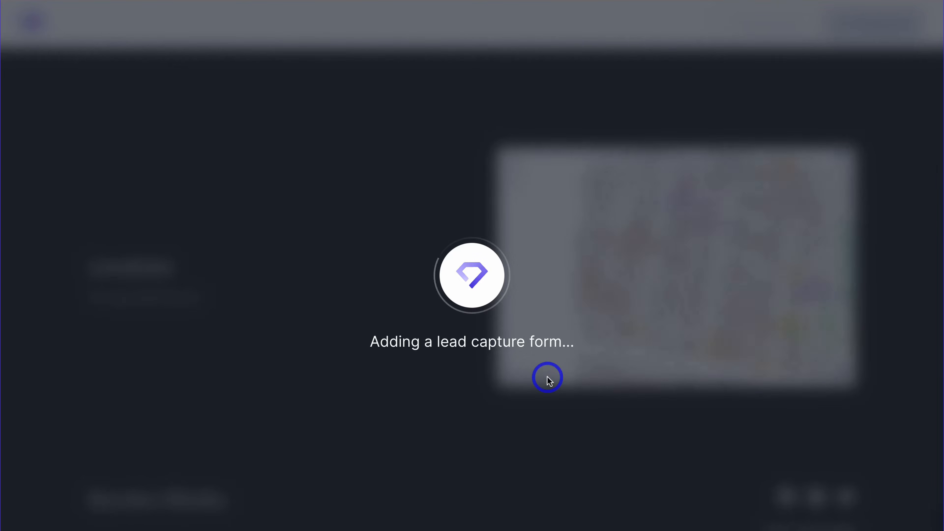
scroll(702, 208, down, 3)
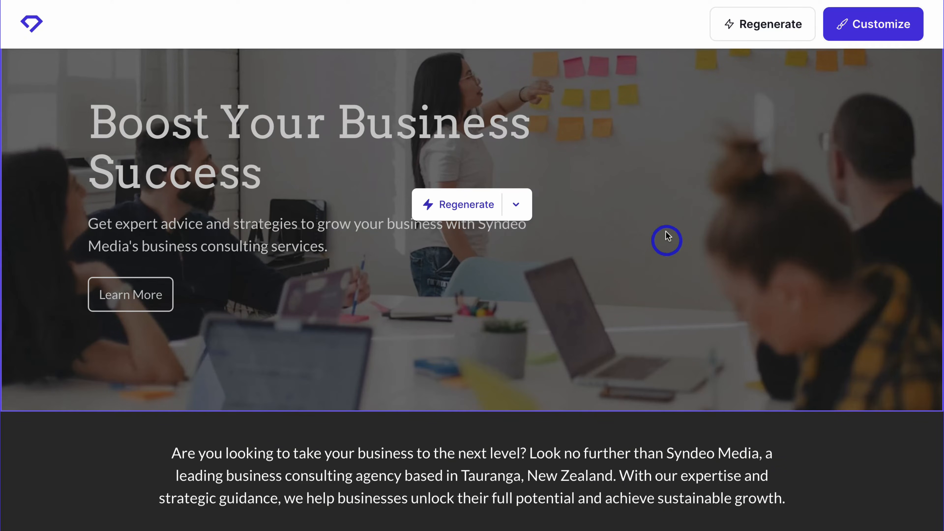
scroll(665, 232, down, 8)
scroll(665, 232, down, 8)
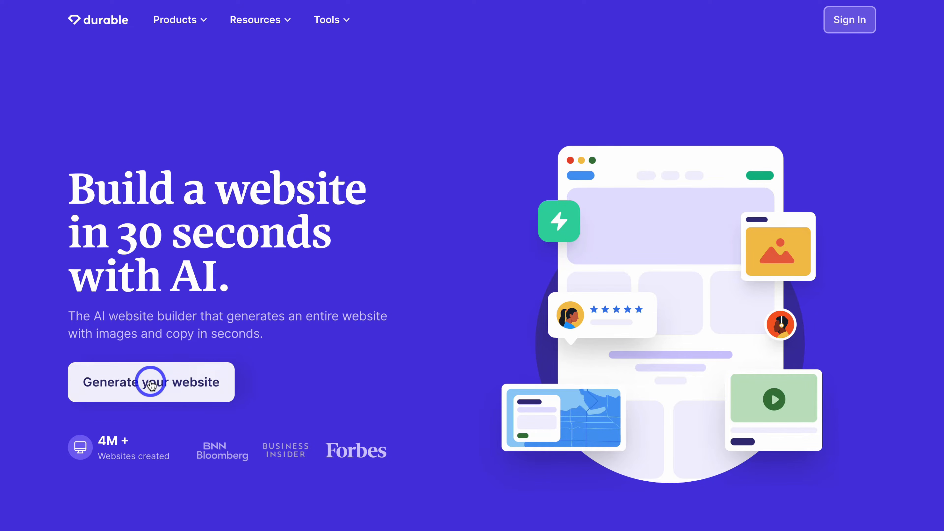
Start generating a new website with Business Consulting as the business type and Tauranga, New Zealand as the location
click(150, 385)
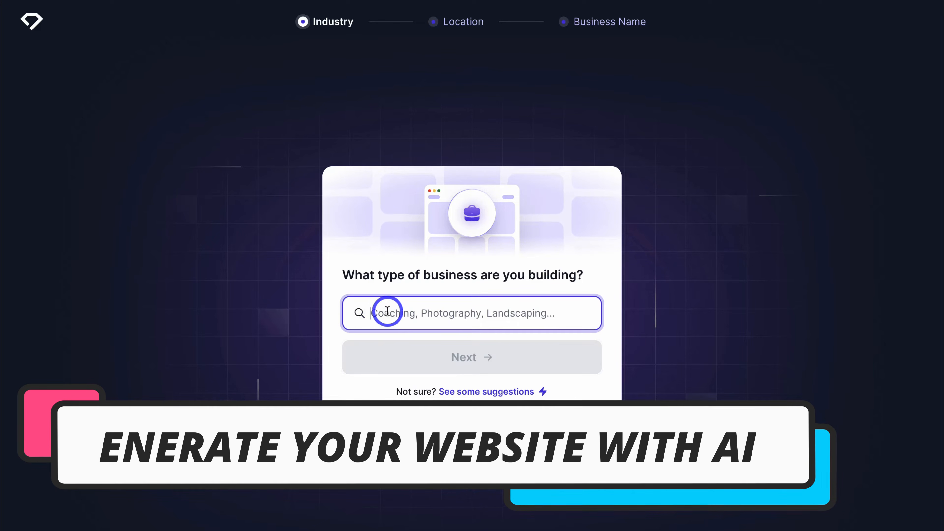
text(Consul)
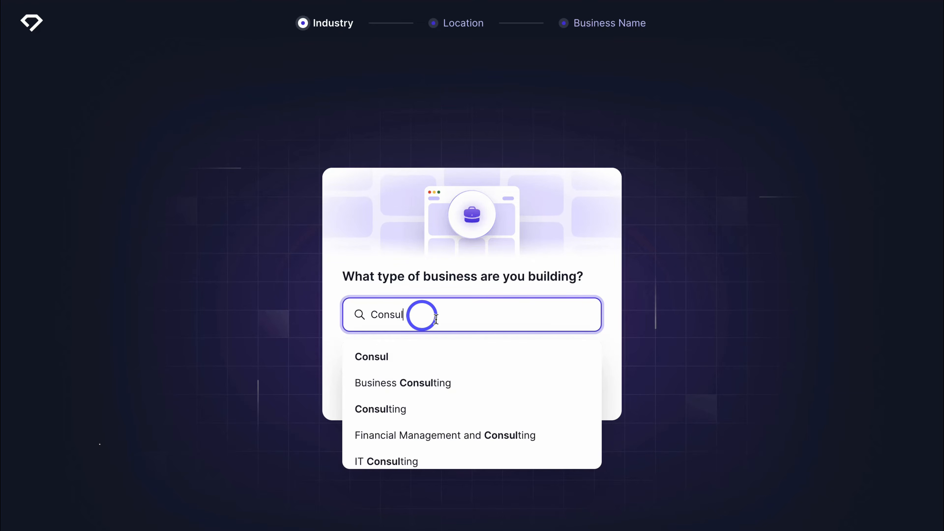
click(471, 385)
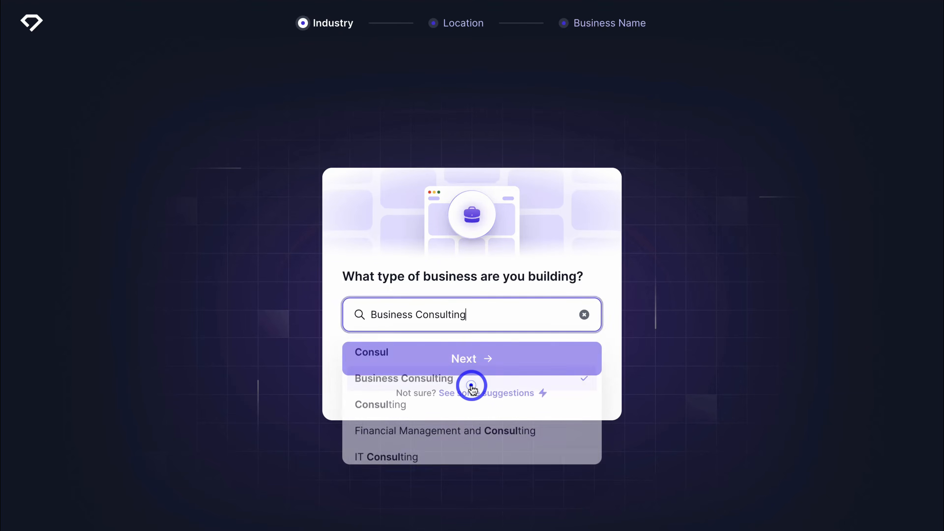
click(530, 357)
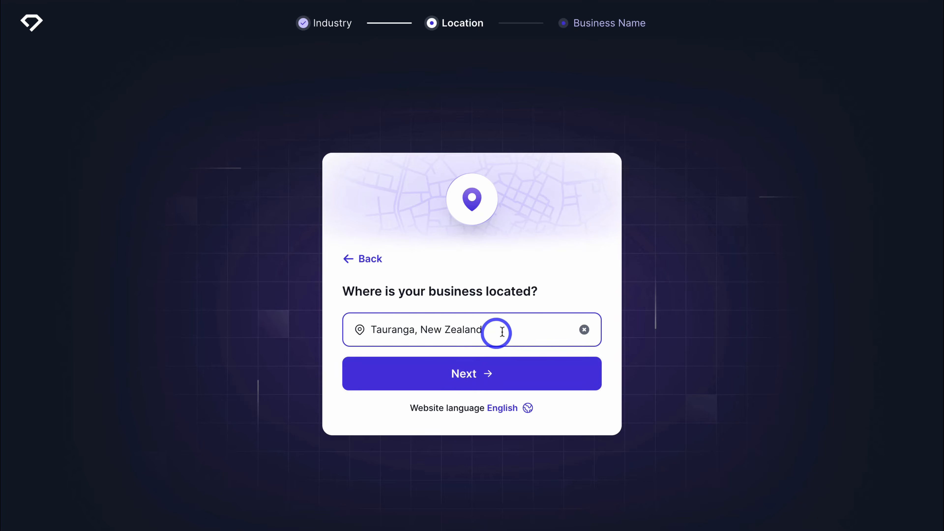
click(498, 374)
Enter Syndeo Media as the business name and generate the website
click(409, 329)
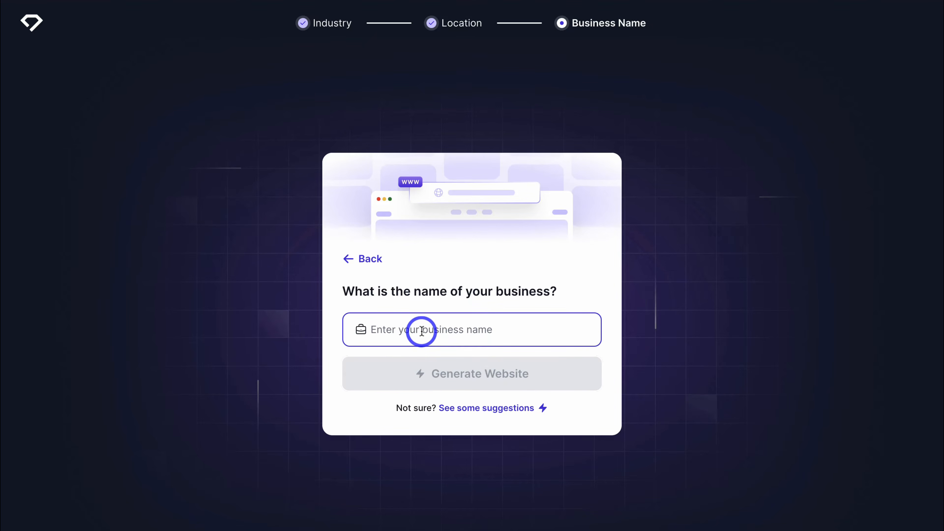
text(Syndeo Media)
click(475, 367)
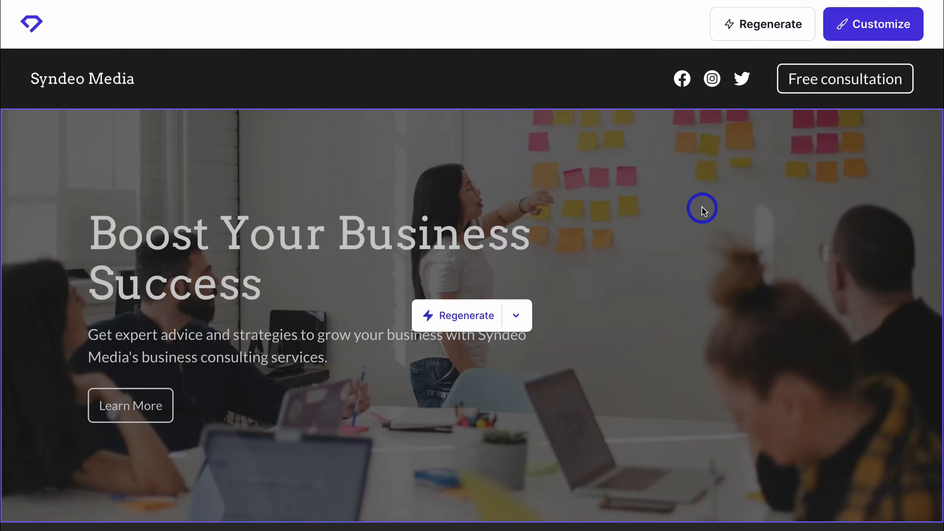
Examine the generated home page from the hero section through the introduction and features to the services
scroll(703, 207, down, 3)
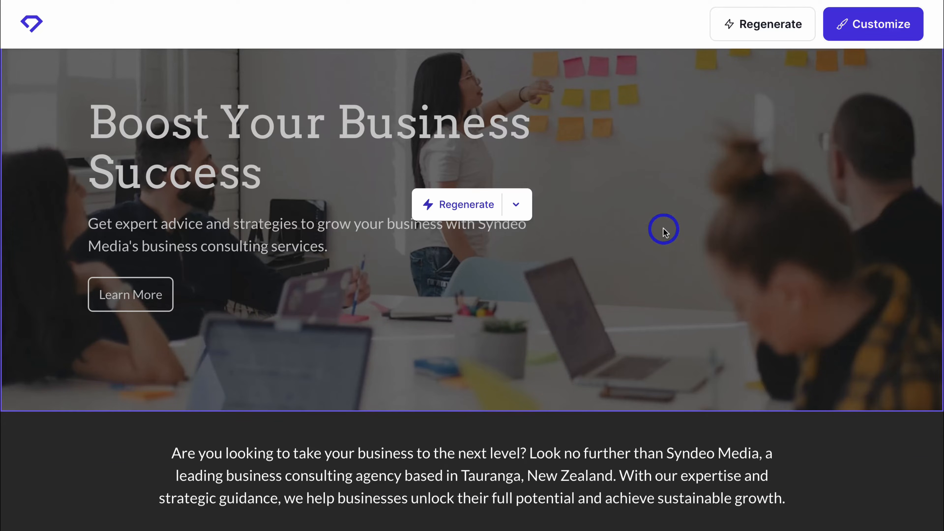
scroll(664, 227, down, 8)
scroll(664, 229, down, 8)
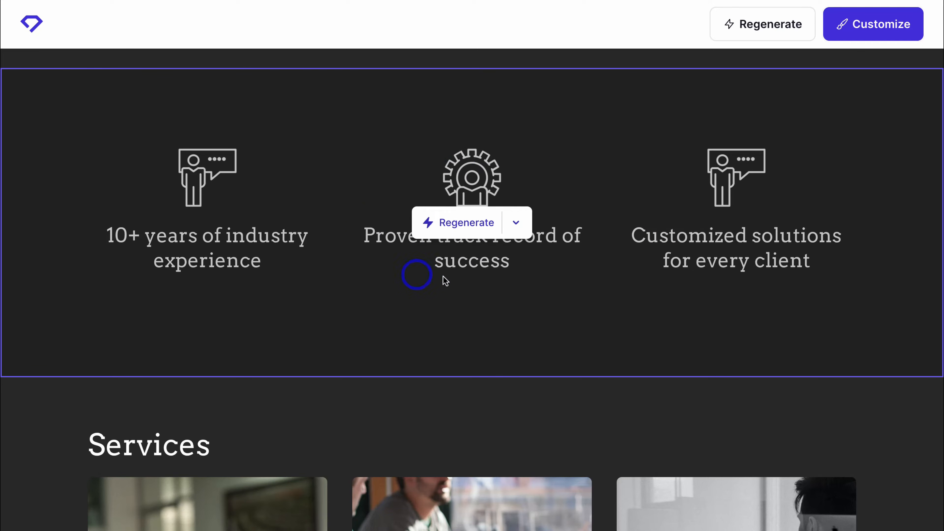
scroll(545, 262, down, 9)
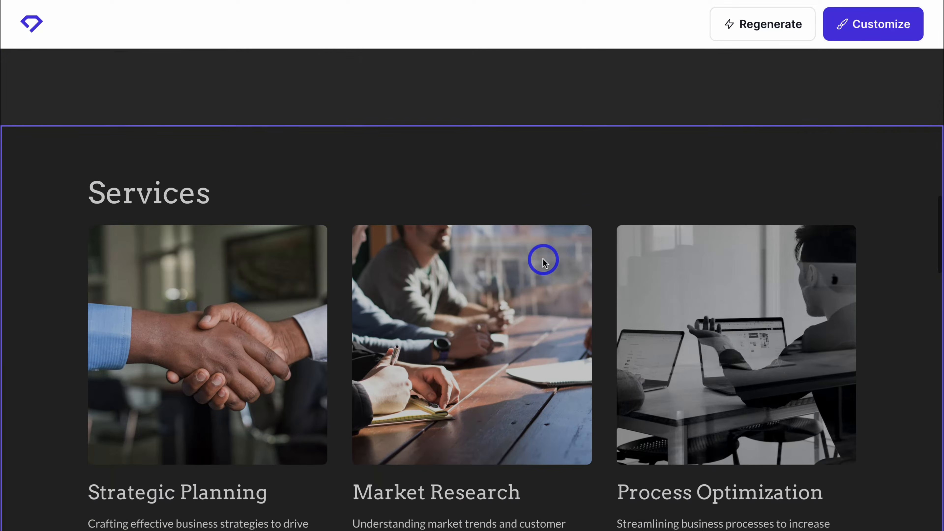
scroll(489, 314, down, 2)
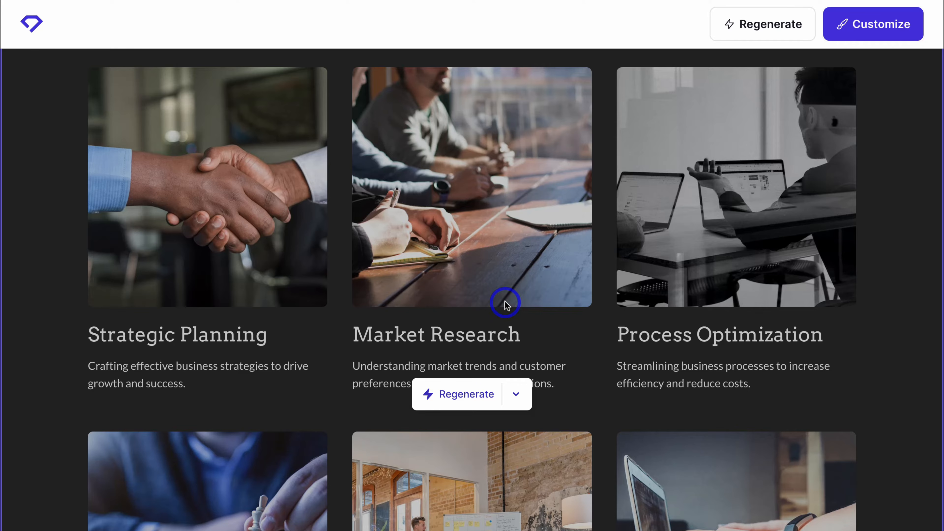
scroll(507, 304, up, 20)
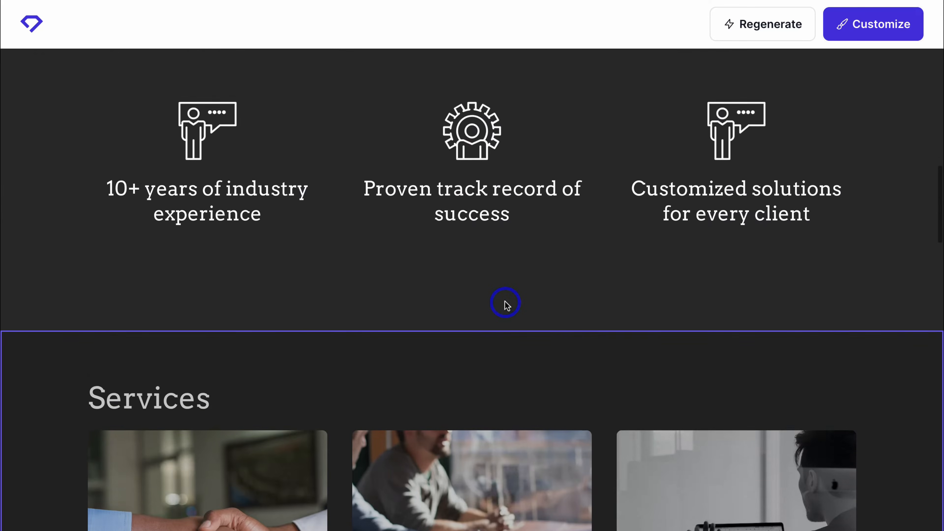
scroll(504, 301, down, 1)
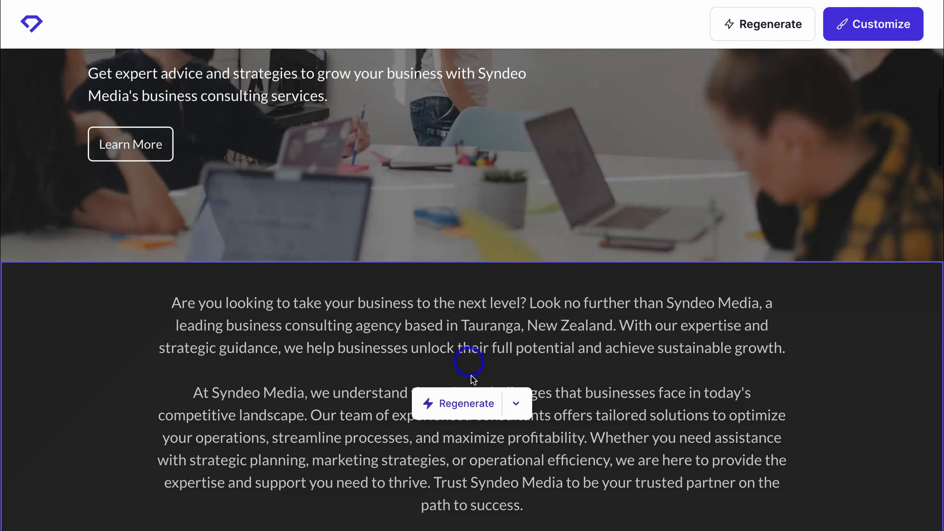
Regenerate the content and the style of the introductory text section below the hero
click(517, 405)
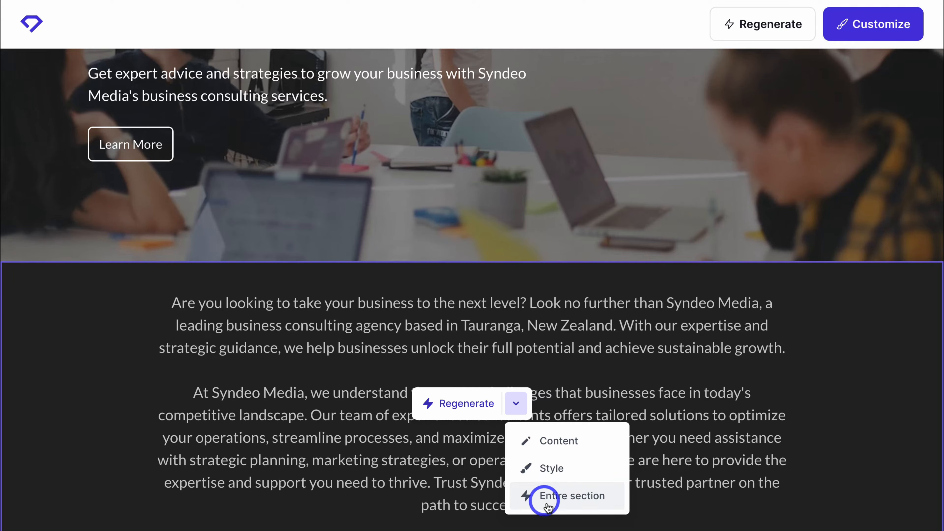
click(576, 449)
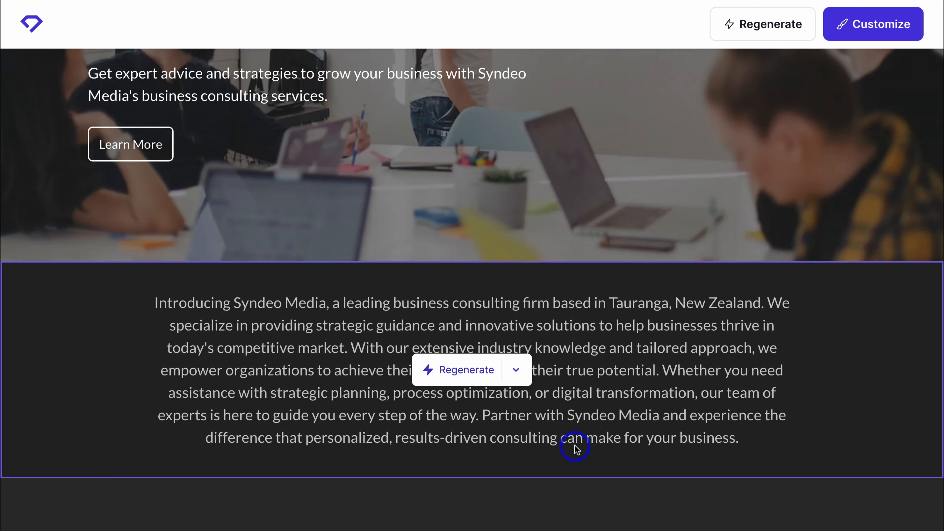
click(516, 372)
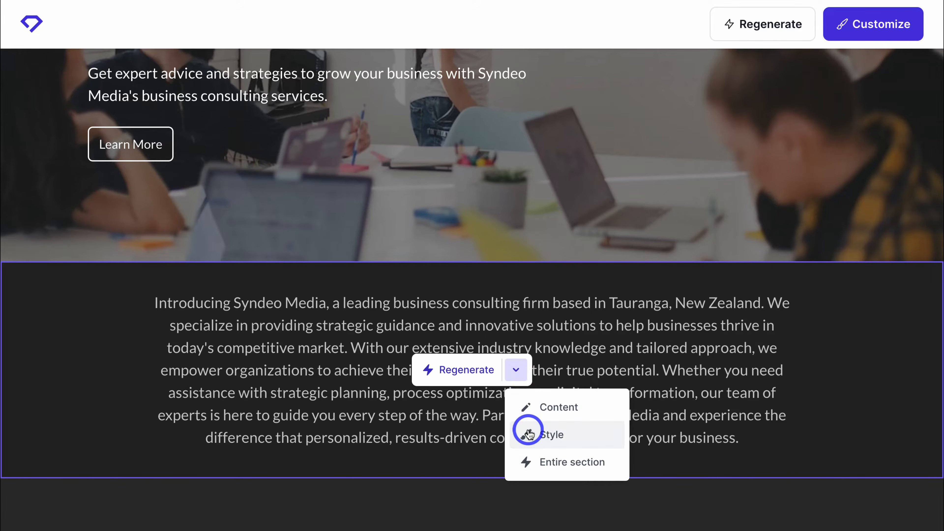
click(565, 434)
Regenerate the style of the section with the three icons and business strengths
scroll(566, 431, down, 8)
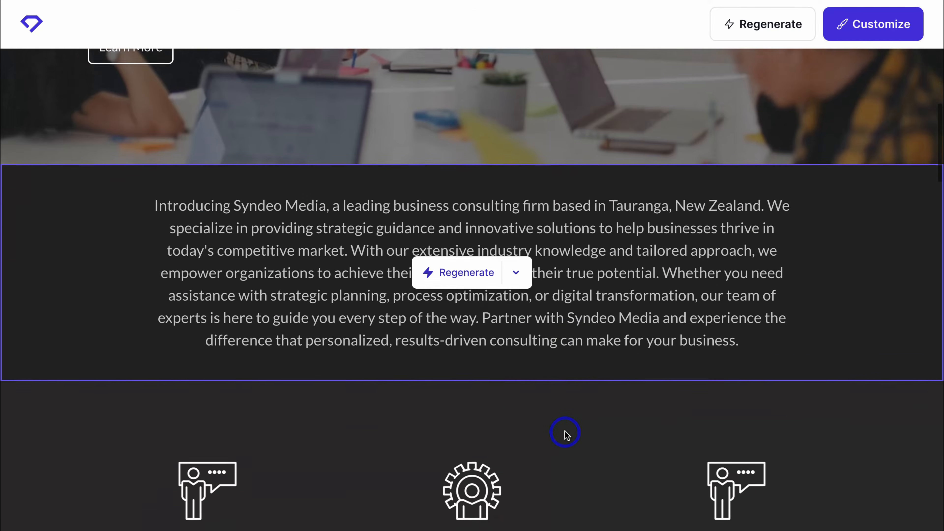
click(516, 351)
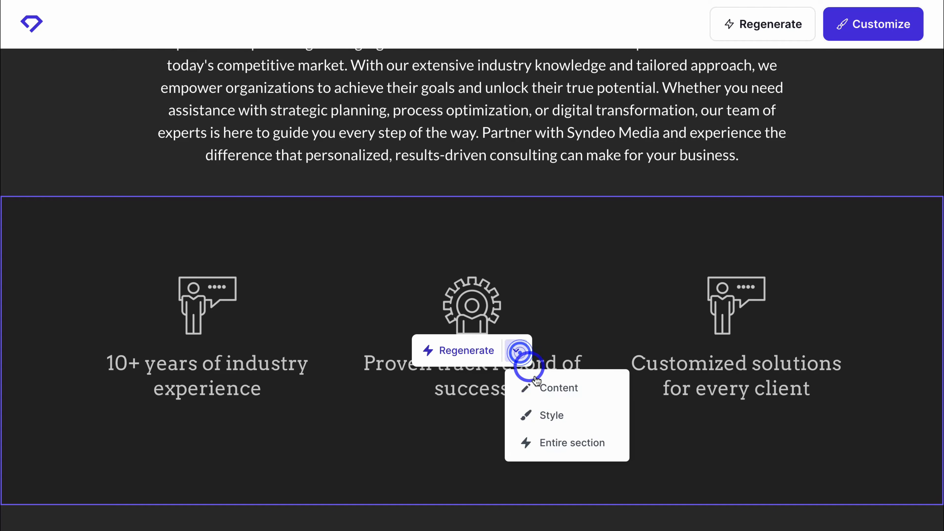
click(571, 415)
Review the whole home page from the header and hero through services and growth strategies to the contact form
scroll(571, 415, up, 10)
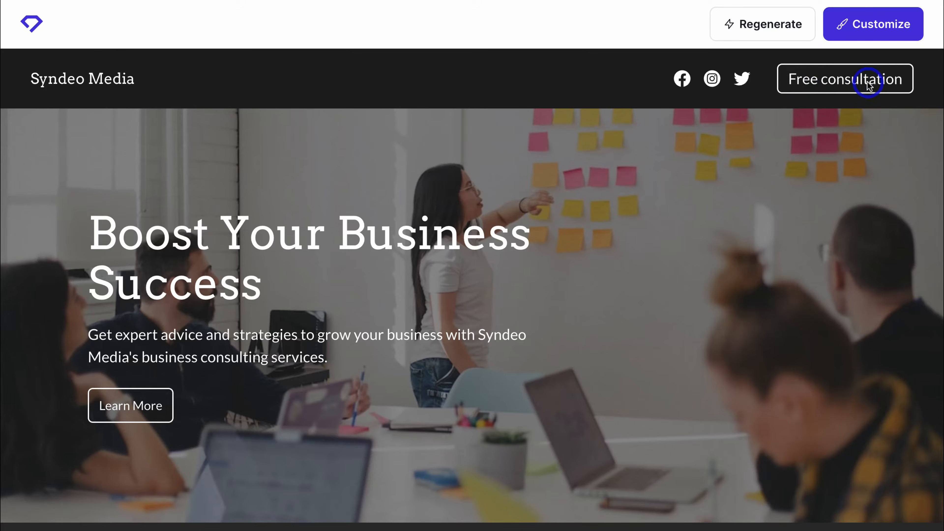
mouse_move(732, 196)
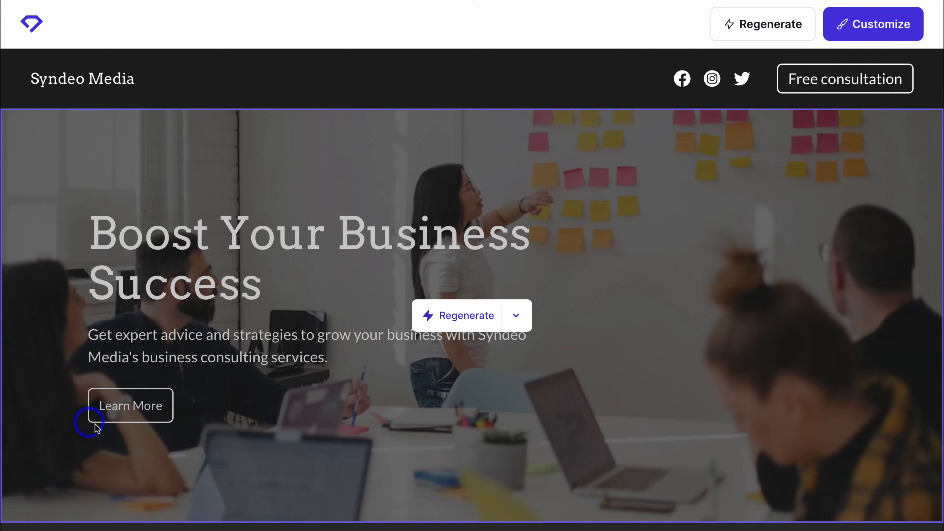
scroll(167, 412, down, 15)
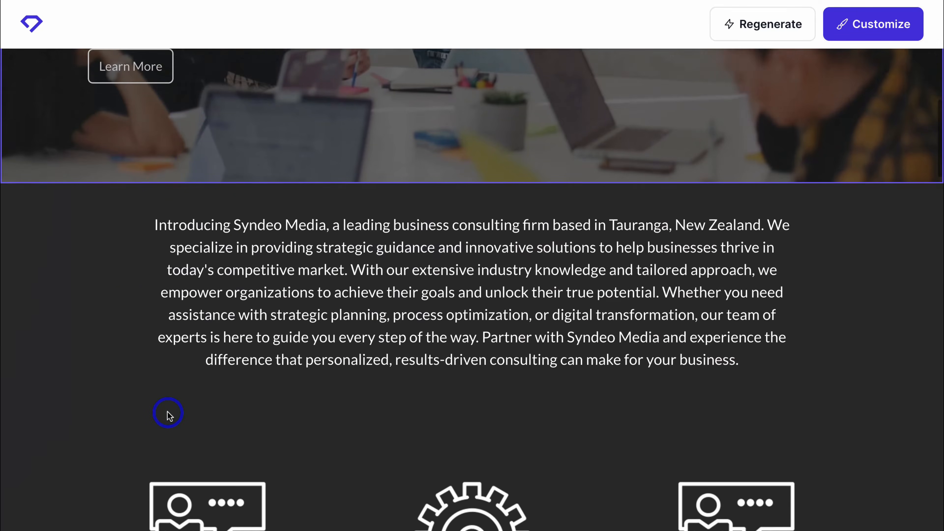
scroll(167, 412, down, 7)
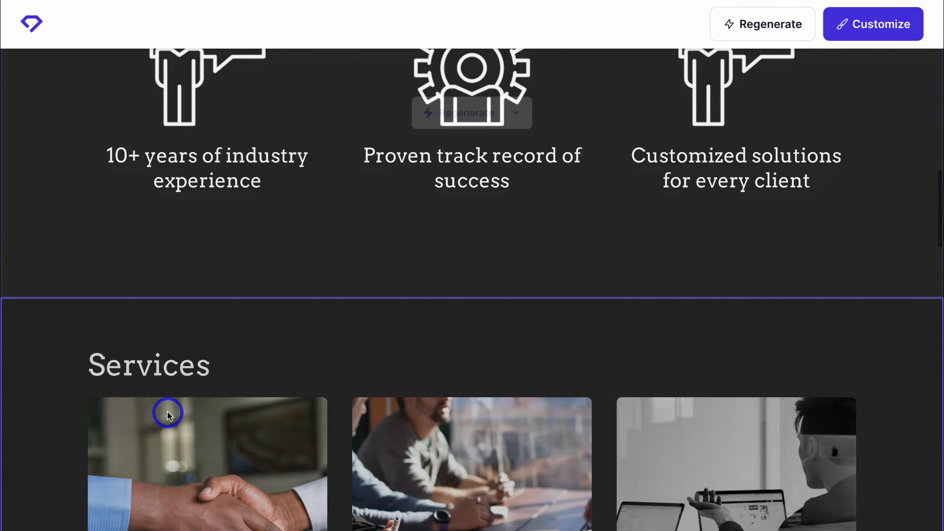
scroll(243, 372, up, 17)
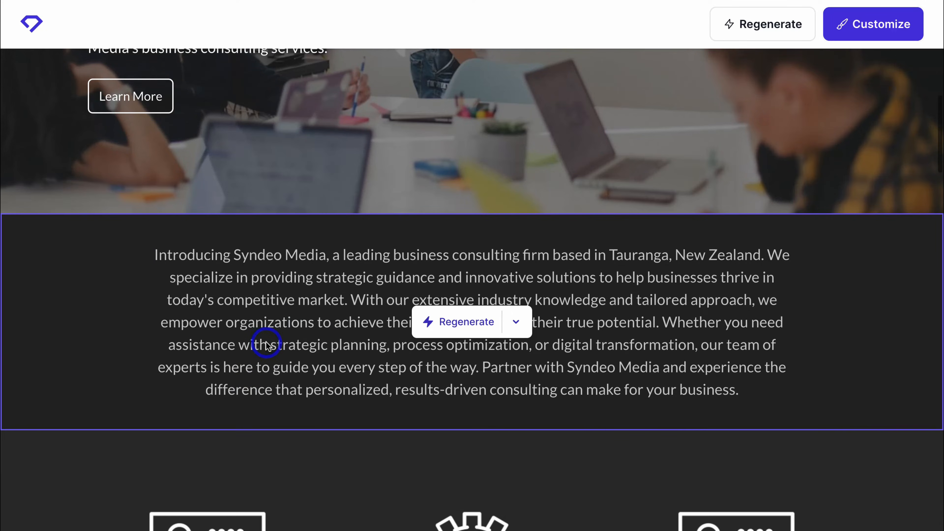
scroll(266, 341, down, 5)
scroll(207, 389, down, 20)
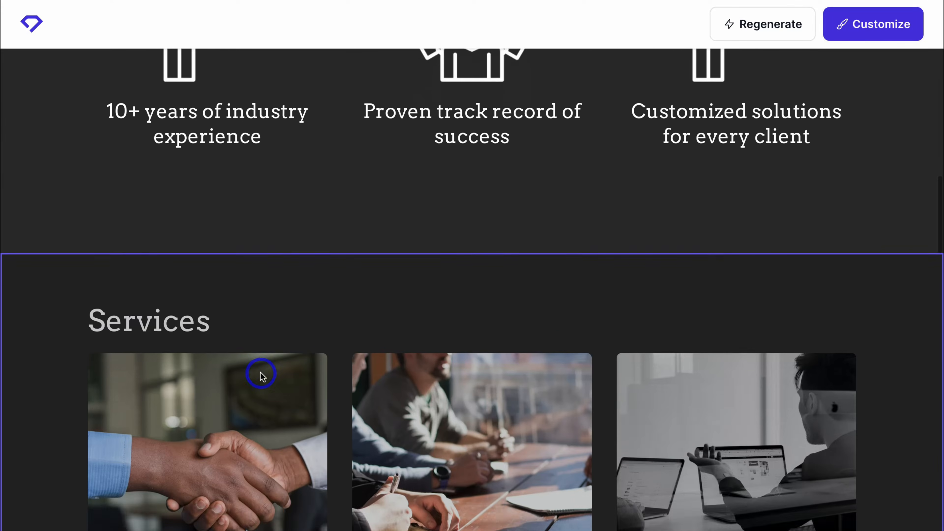
scroll(263, 359, down, 15)
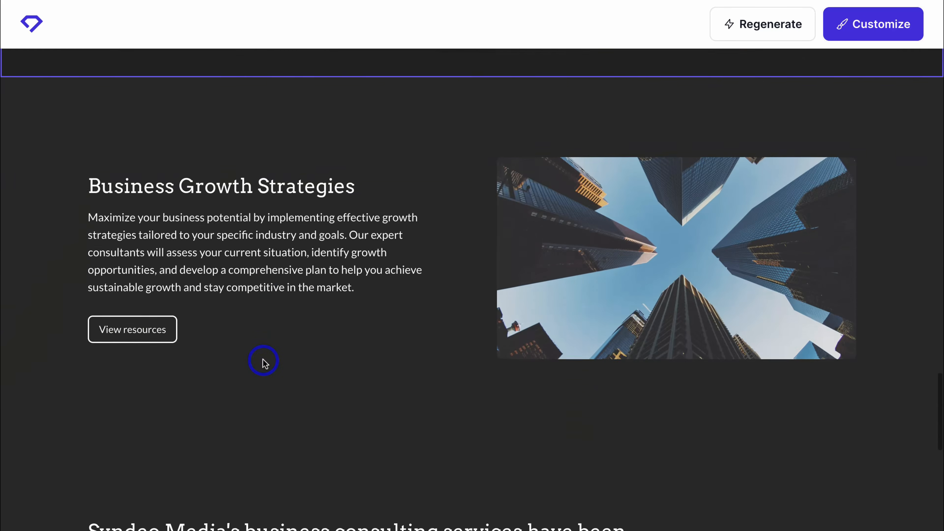
scroll(291, 334, down, 18)
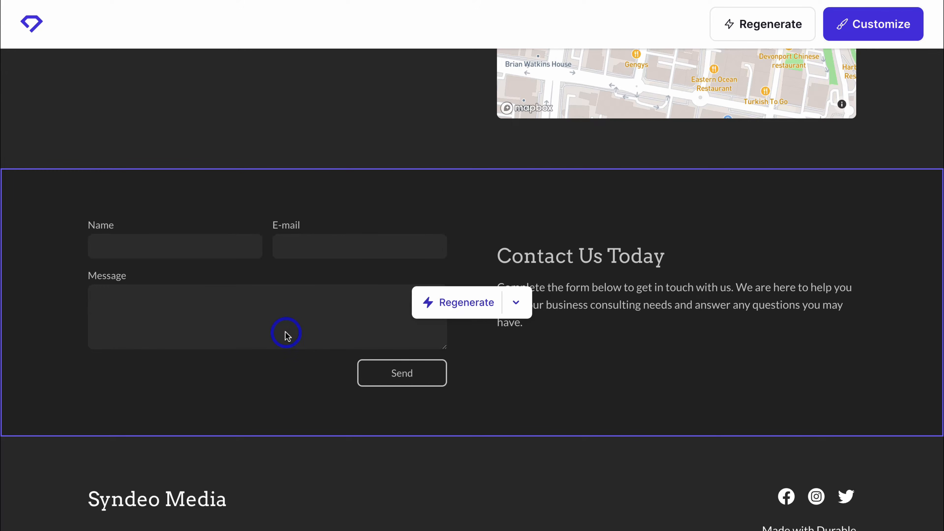
Sign up to customize the website by entering the account e-mail and password and creating the account
click(864, 27)
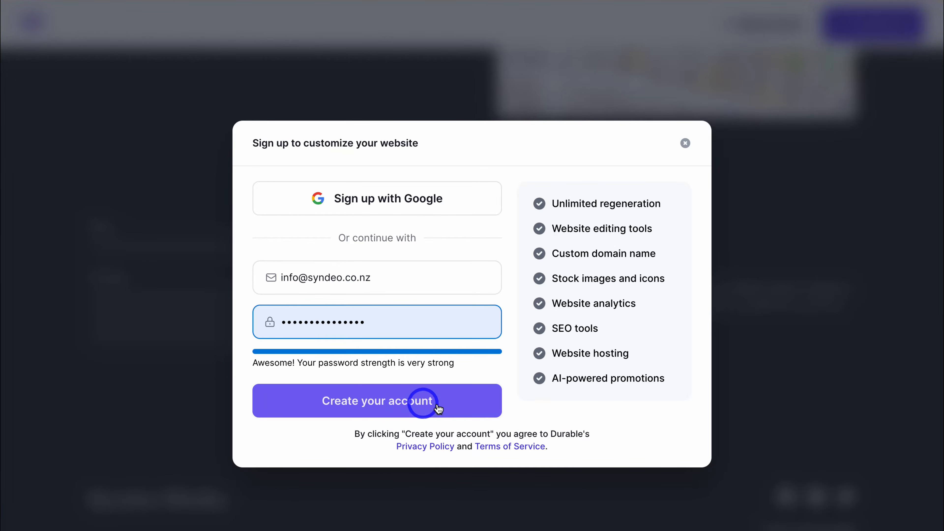
click(454, 410)
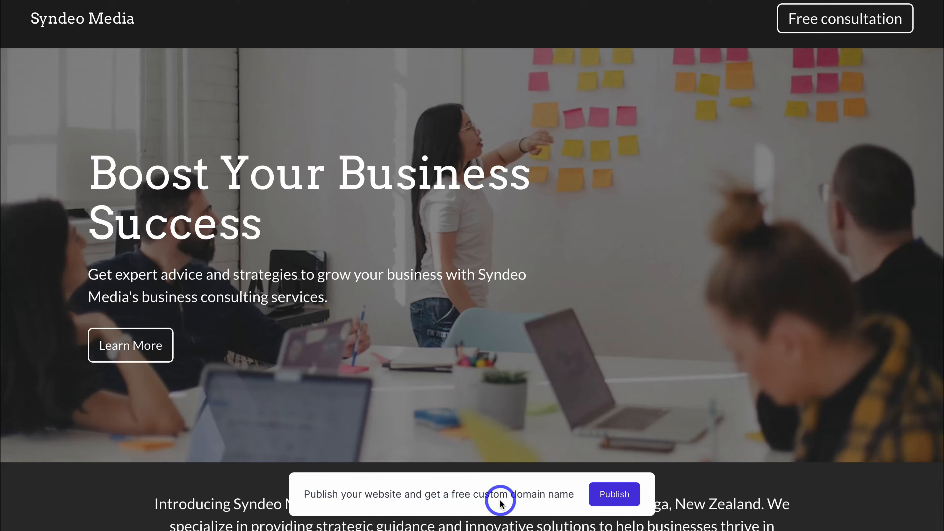
Add a new page to the website using the Contact page template
mouse_move(541, 414)
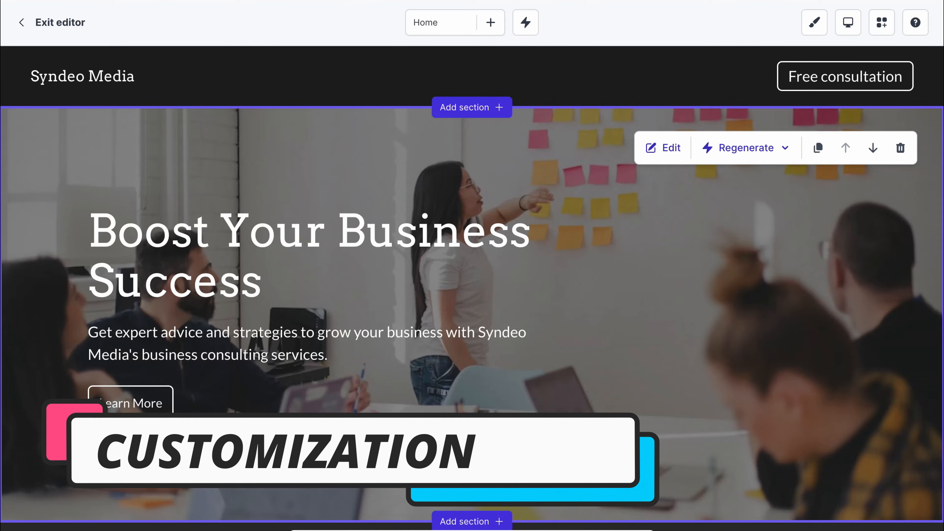
click(491, 24)
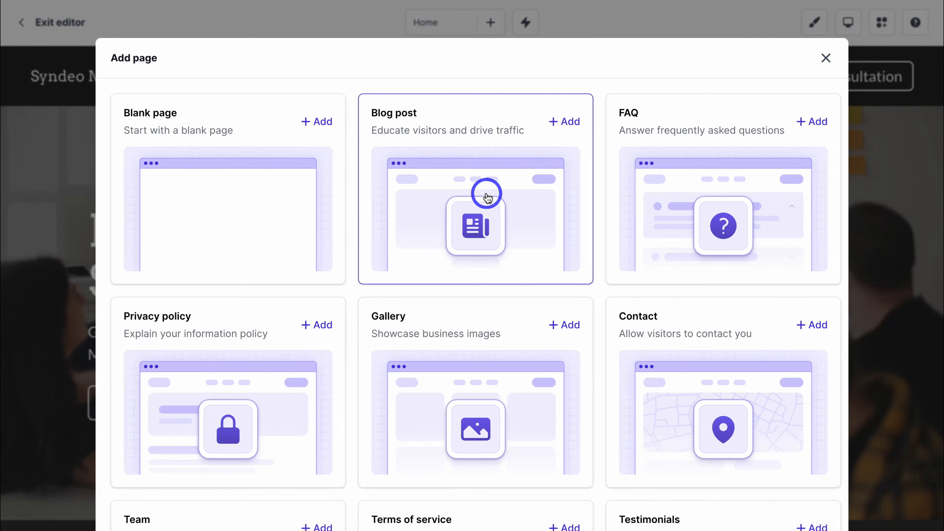
click(817, 325)
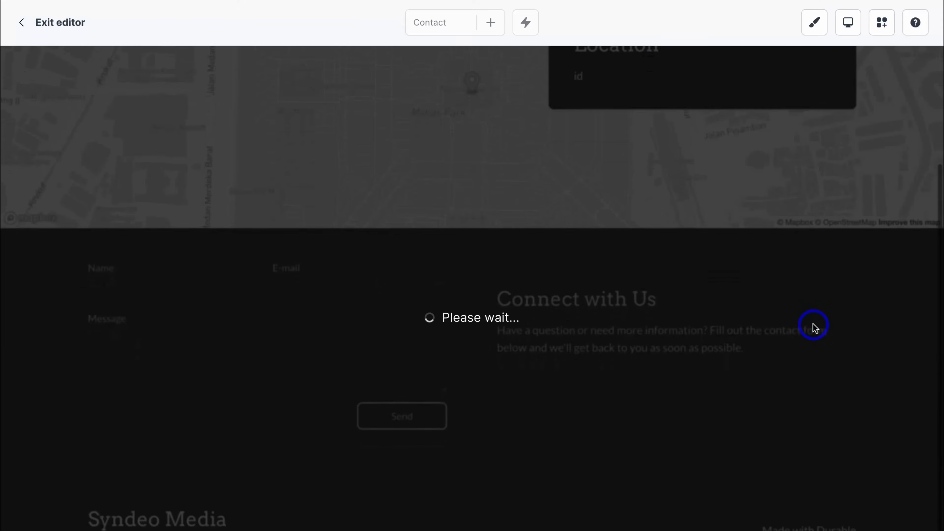
scroll(813, 328, up, 4)
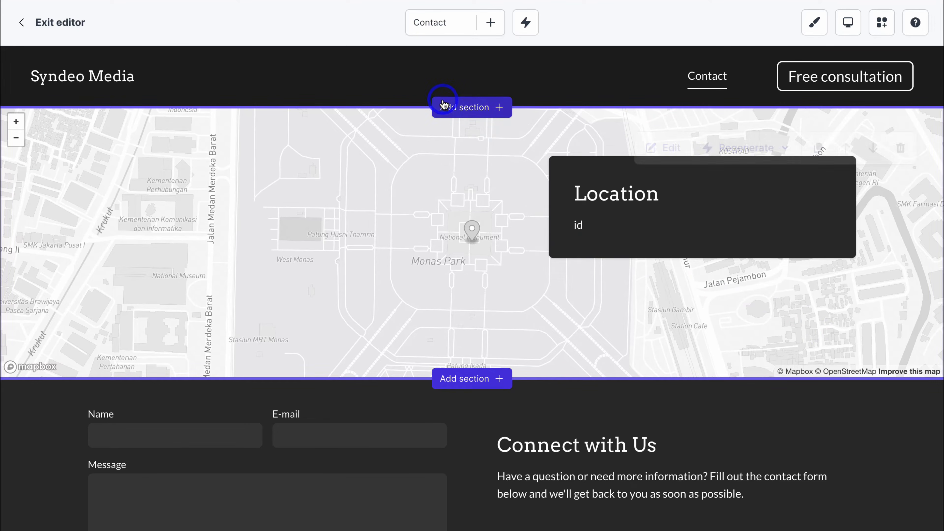
Add a Banner section at the top of the Contact page and change its heading to "Contact Us"
click(471, 107)
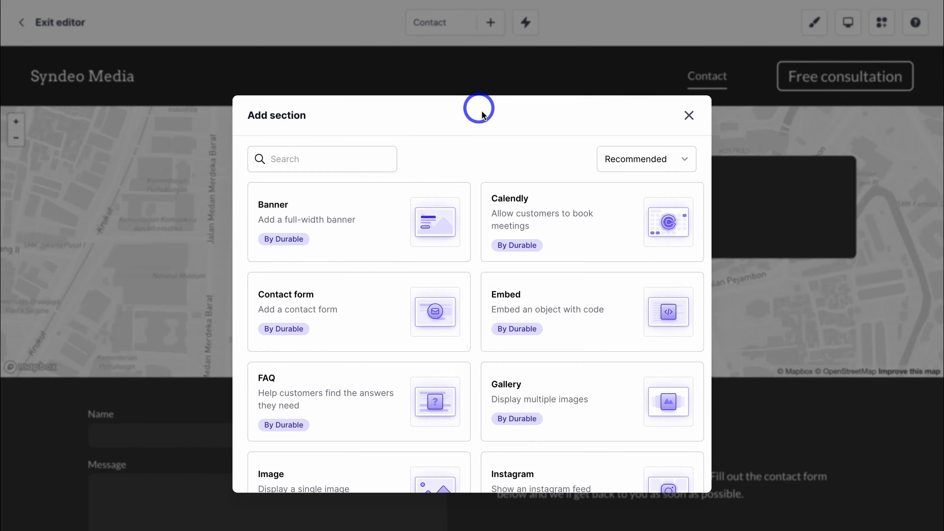
click(370, 227)
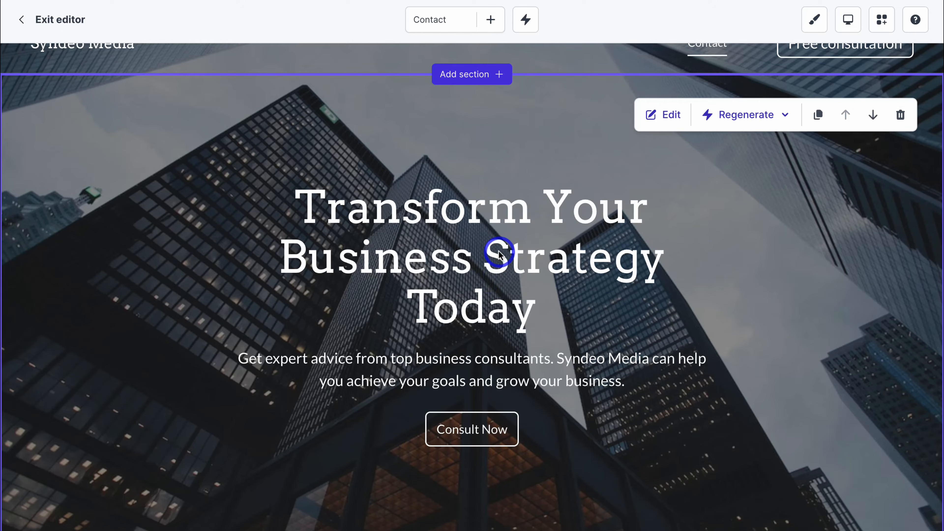
click(668, 118)
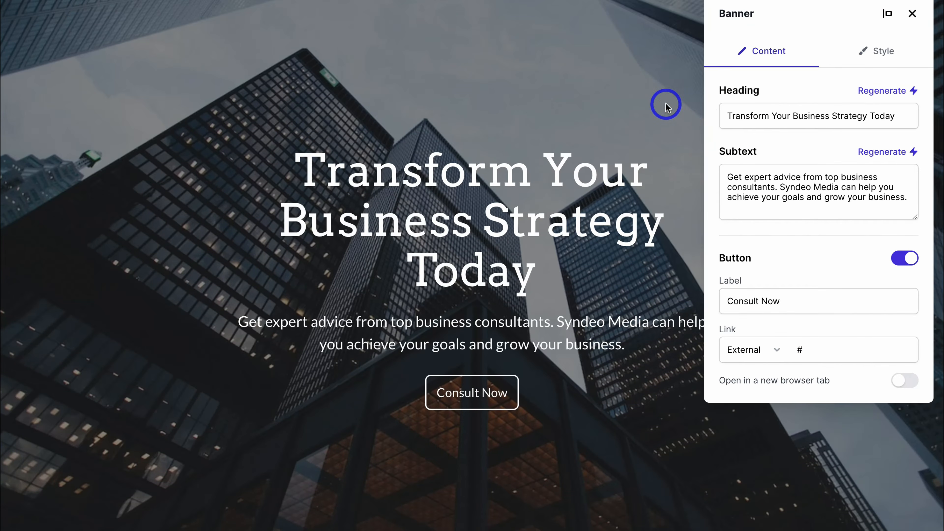
drag(896, 116, 726, 116)
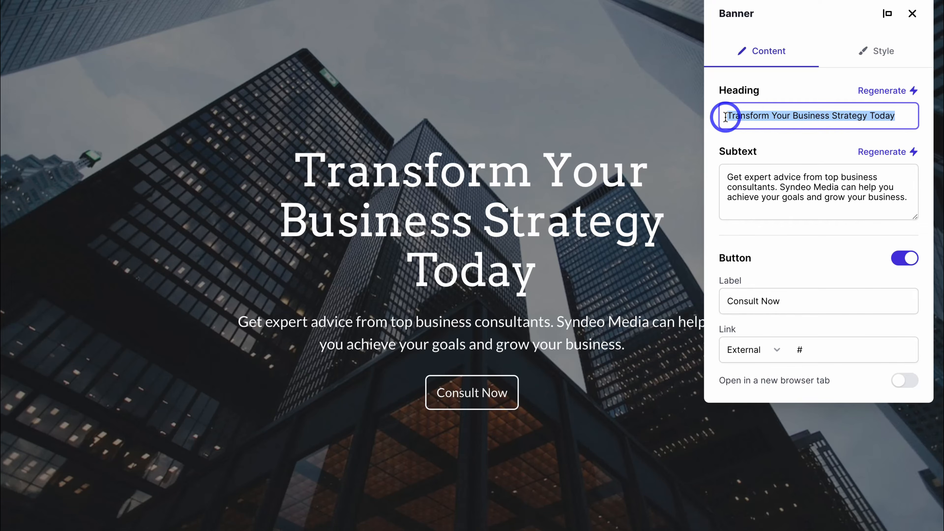
text(Contact Us)
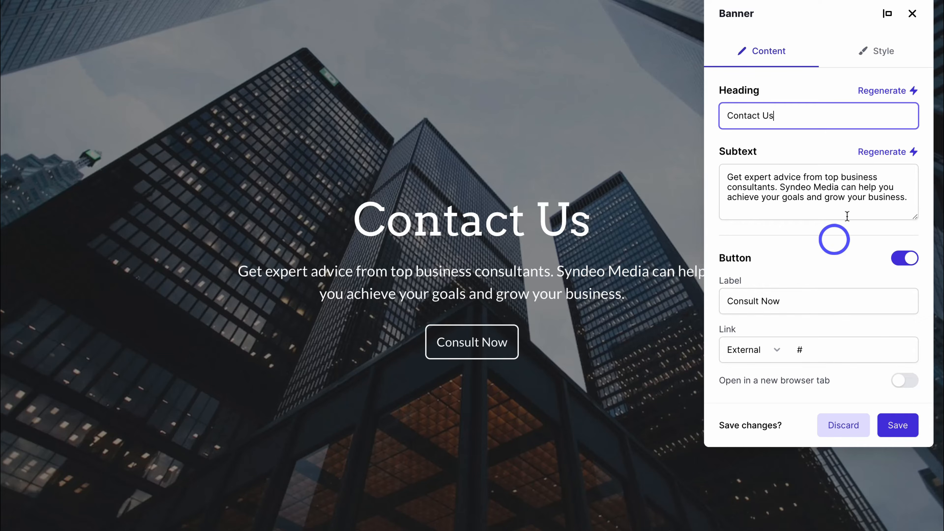
Try to regenerate the background image of the "Contact Us" banner and save the banner changes
click(884, 56)
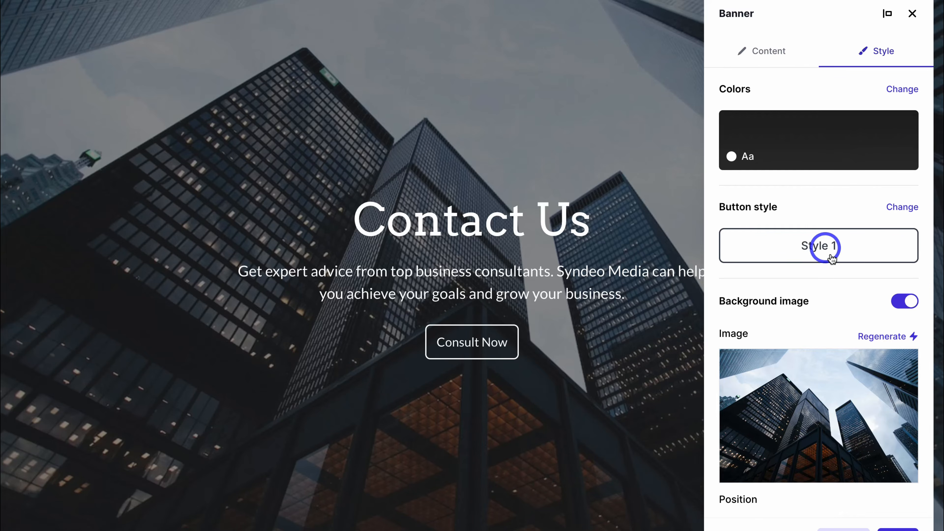
scroll(845, 321, down, 5)
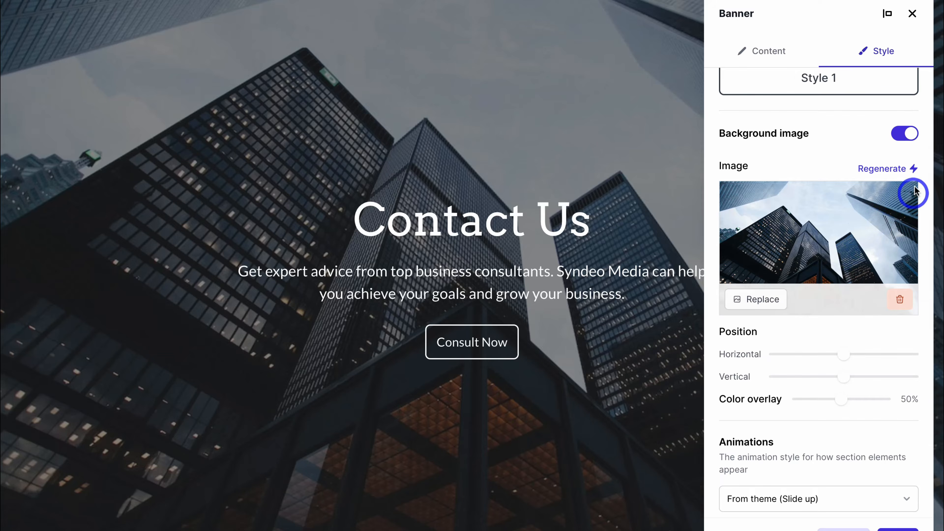
click(873, 170)
scroll(869, 135, down, 8)
click(898, 500)
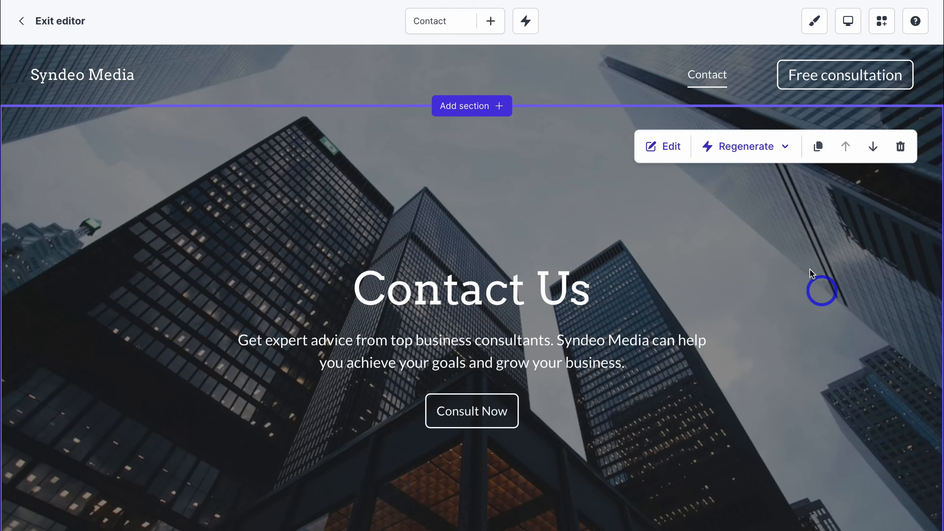
Add a new page to the website using the Services page template
click(787, 148)
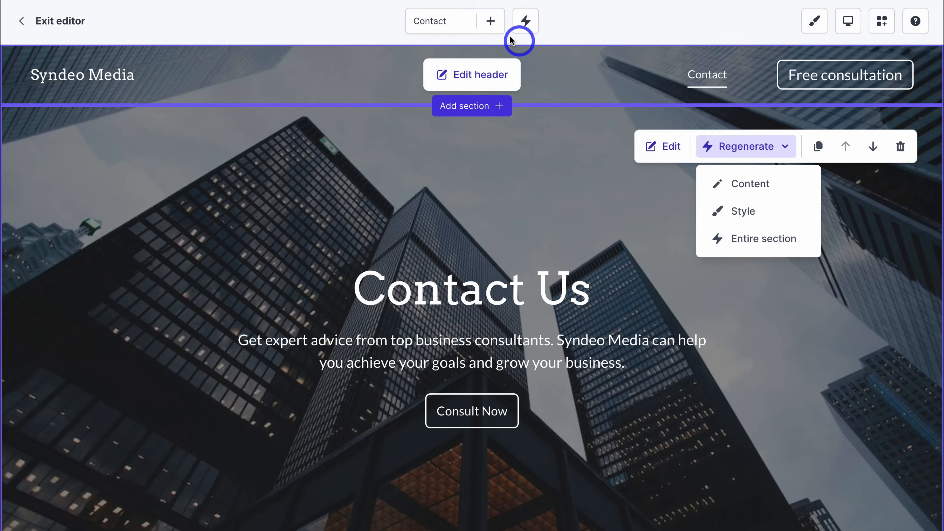
click(493, 23)
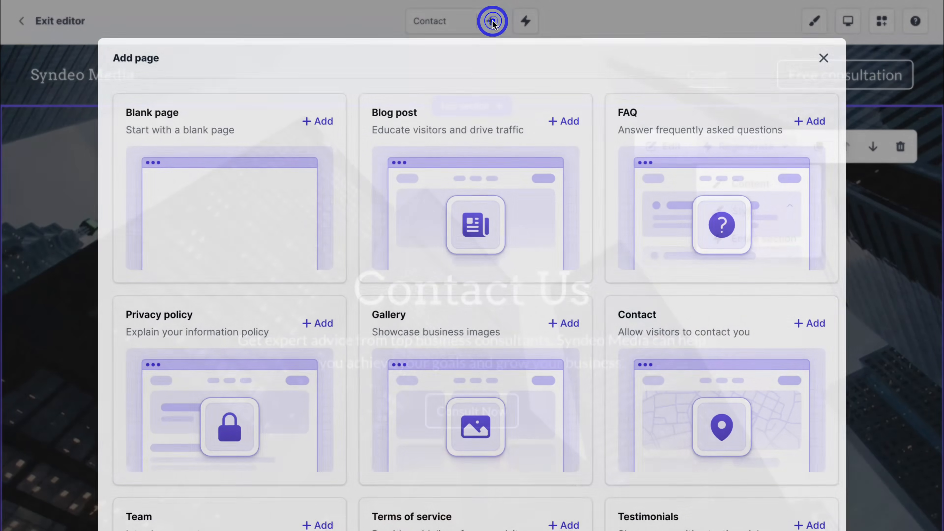
scroll(529, 153, down, 10)
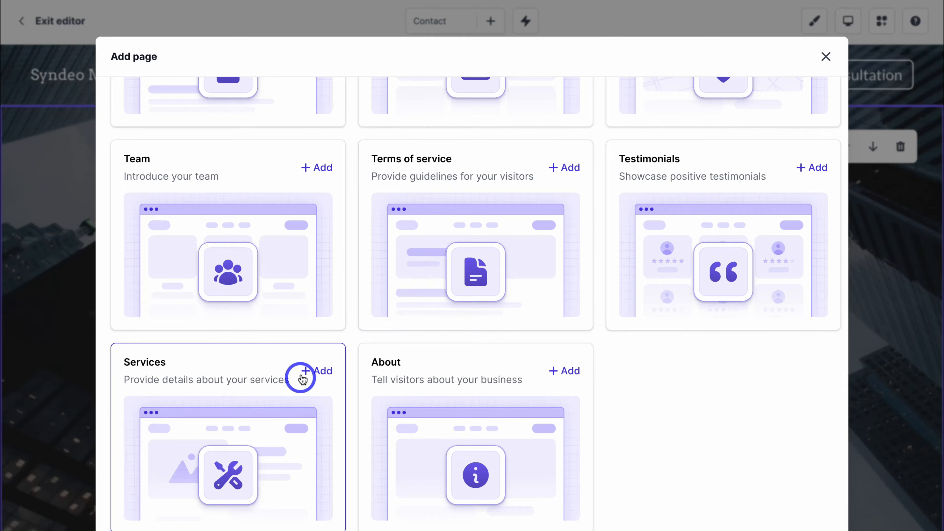
click(319, 371)
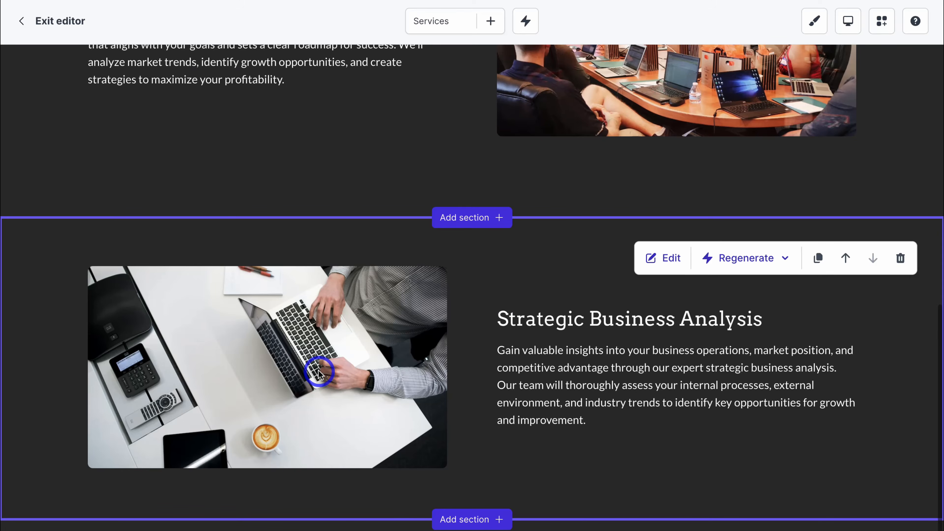
scroll(318, 371, up, 15)
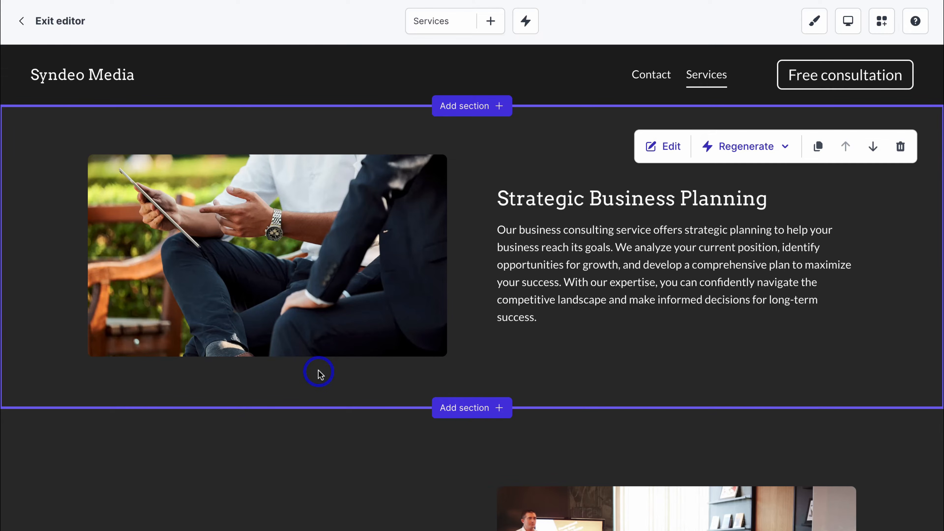
Add a Banner section at the top of the Services page, set its heading to "Services" and save it
click(479, 110)
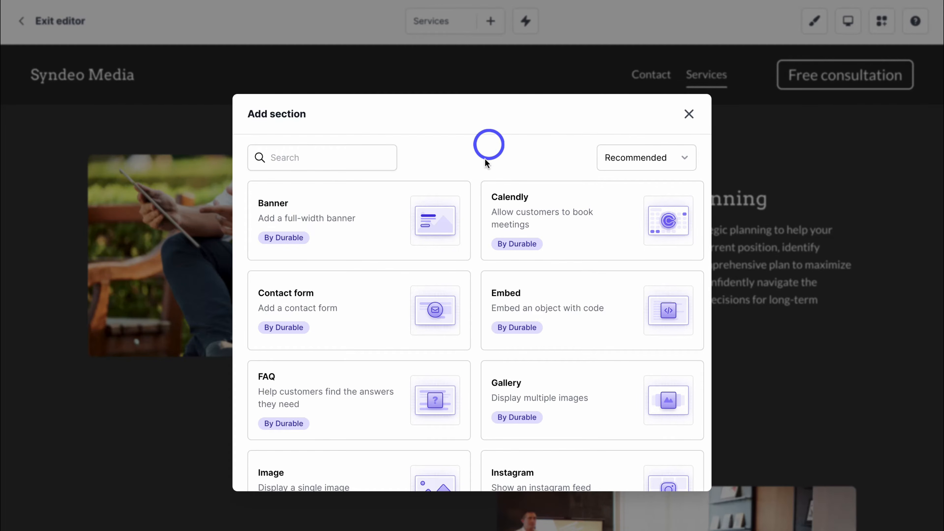
click(375, 229)
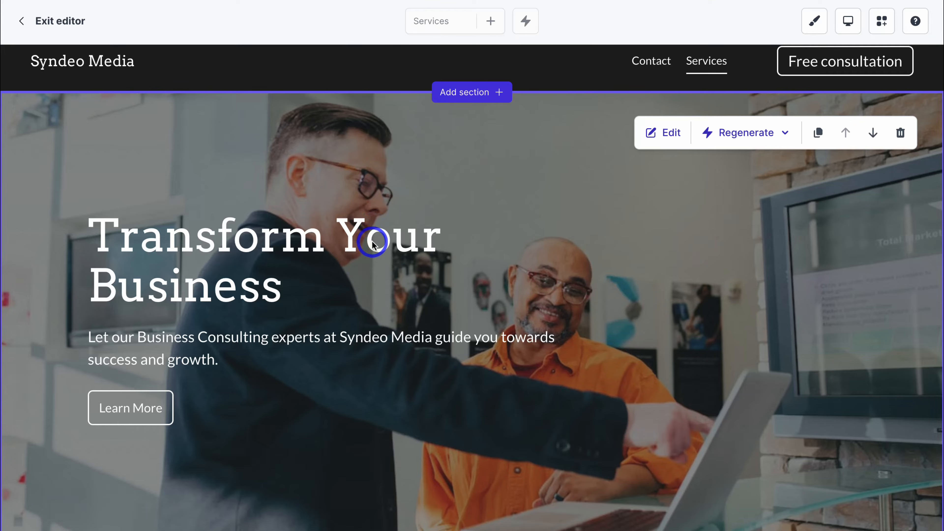
click(661, 132)
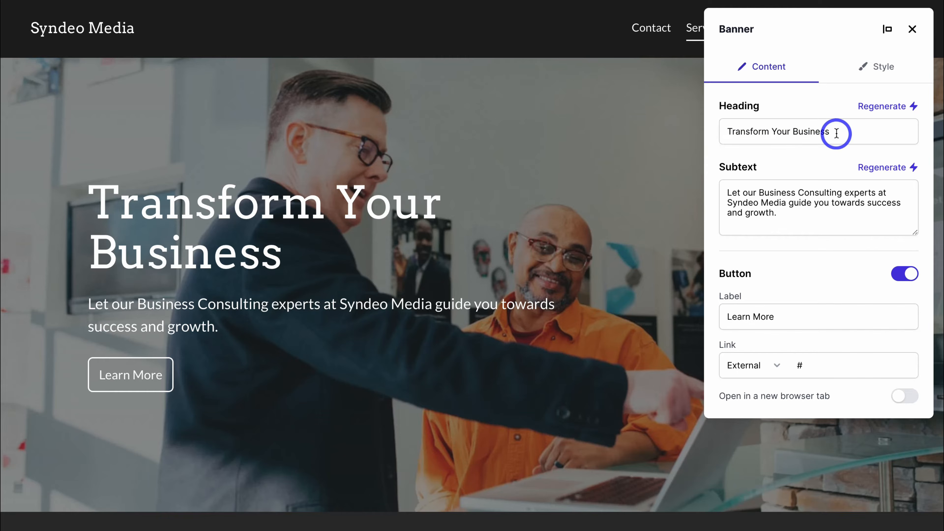
drag(837, 134, 731, 131)
text(Services)
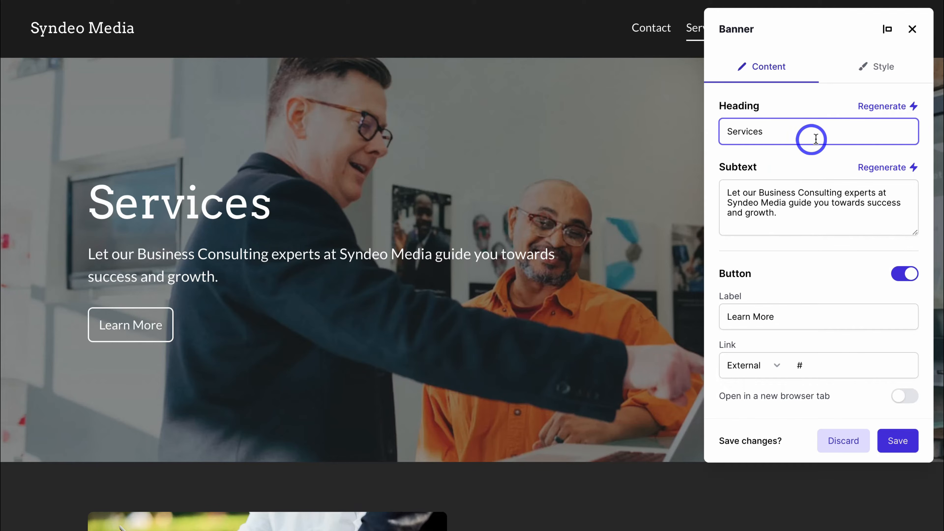
click(897, 442)
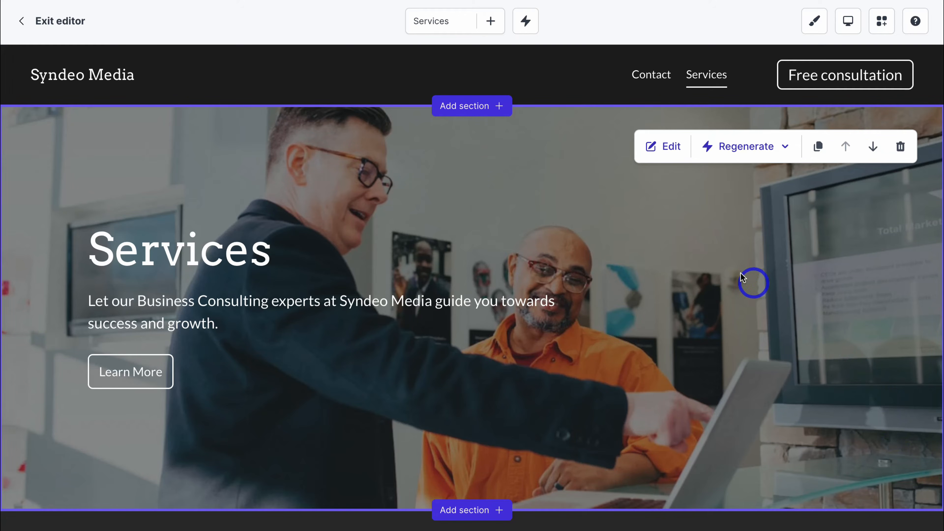
Look through the AI assistant's suggestions and use its option for creating a new website page to add an About page
click(525, 24)
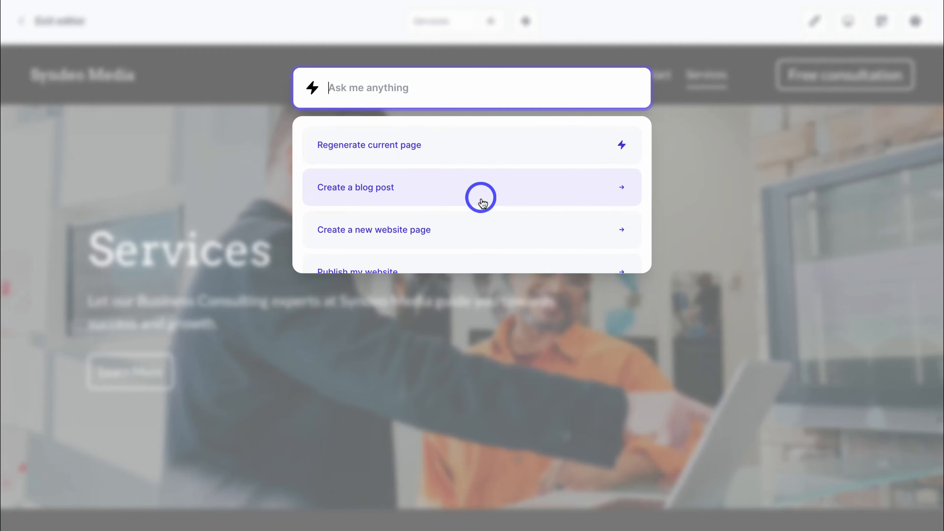
scroll(499, 234, down, 2)
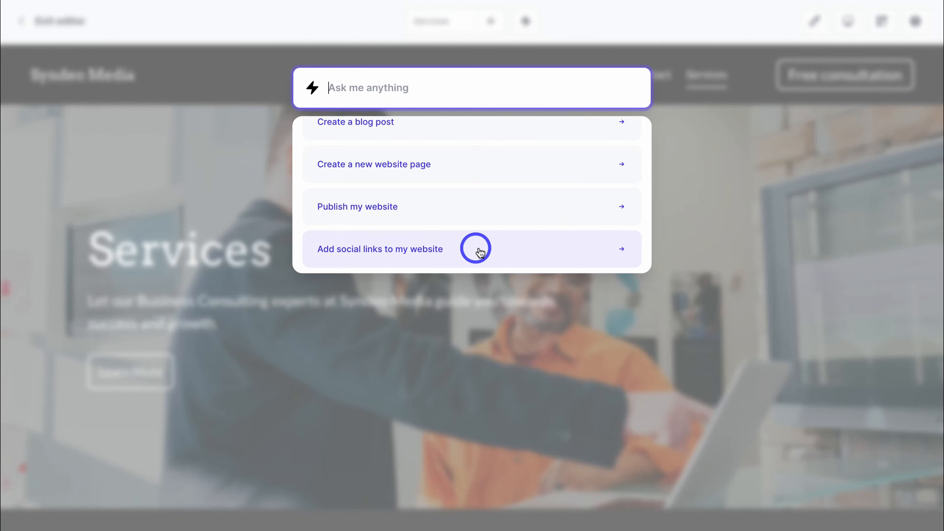
scroll(513, 251, down, 4)
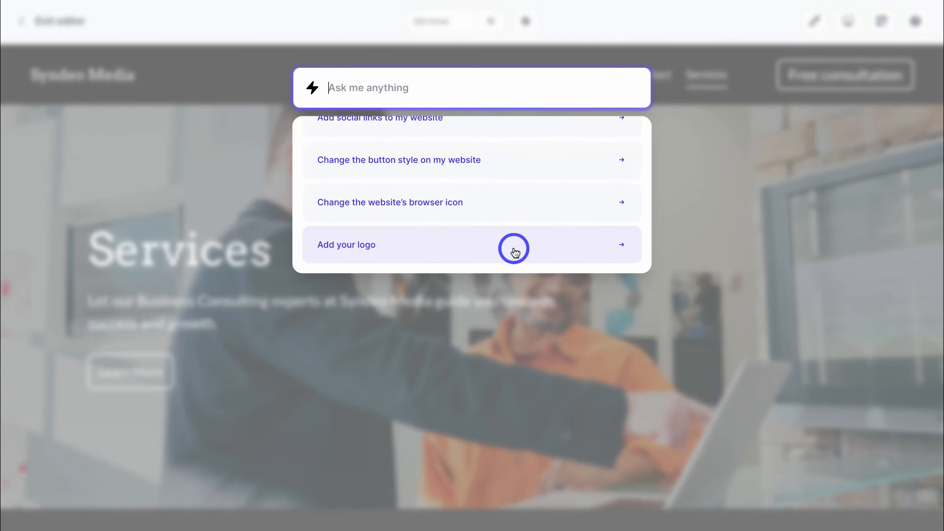
scroll(515, 253, up, 6)
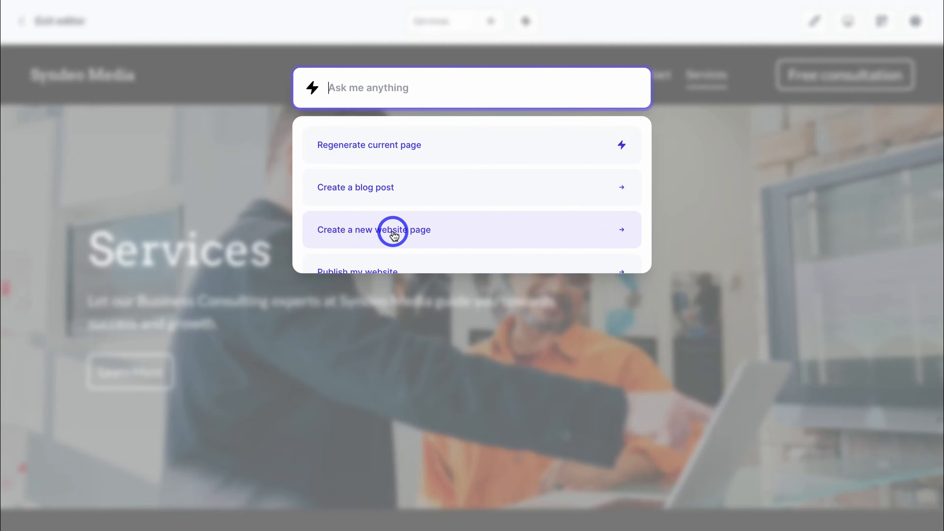
click(476, 238)
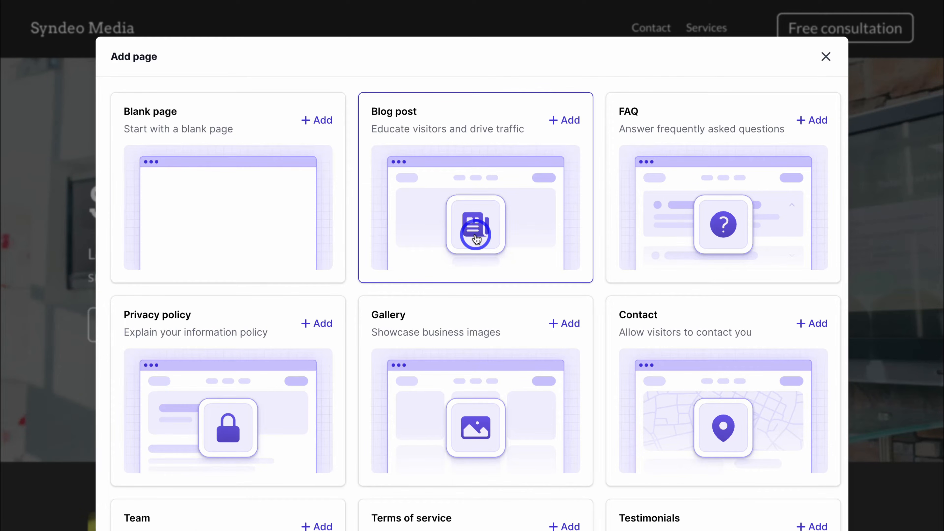
scroll(477, 238, down, 10)
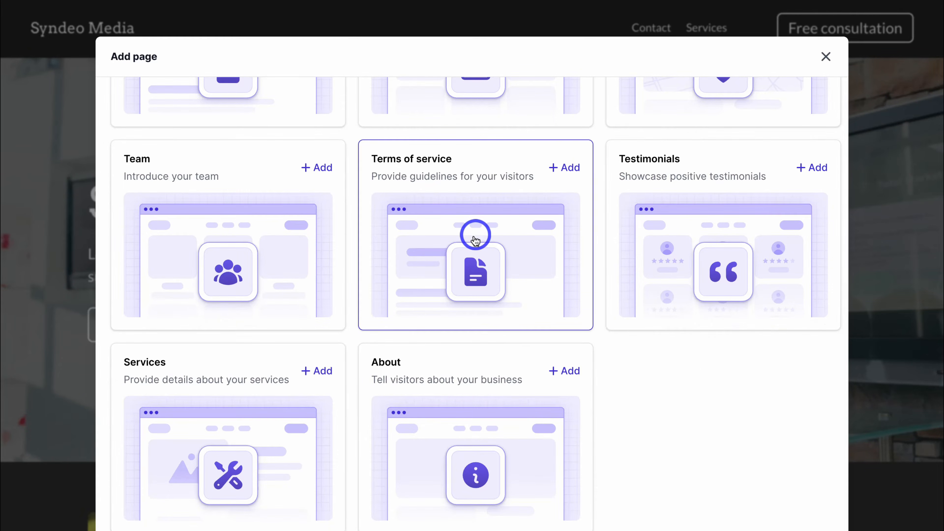
click(557, 371)
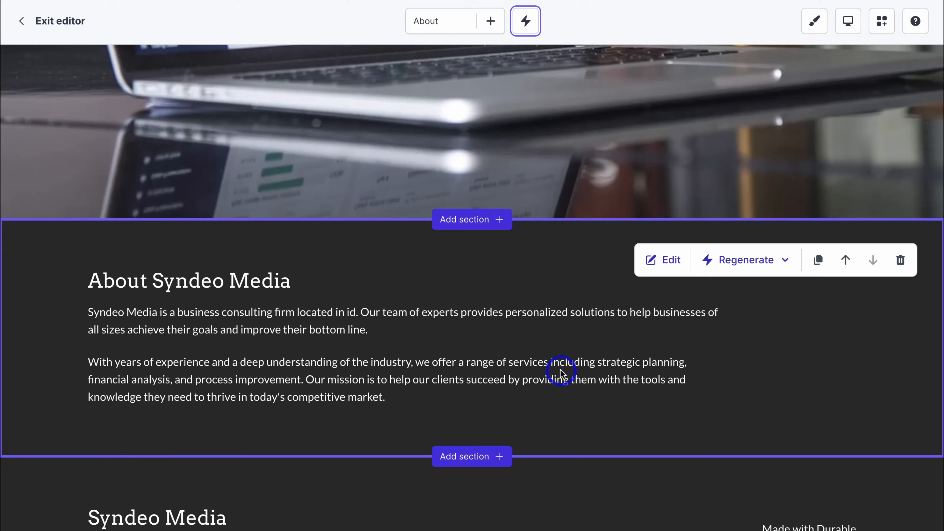
Review the new About page and regenerate its entire top image section twice
scroll(560, 370, up, 10)
scroll(560, 370, down, 6)
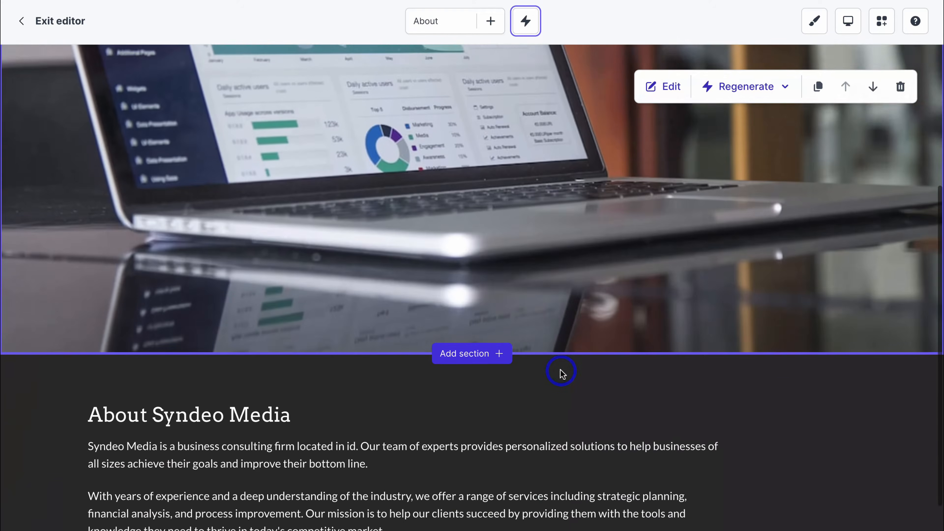
scroll(560, 370, down, 4)
scroll(561, 370, up, 8)
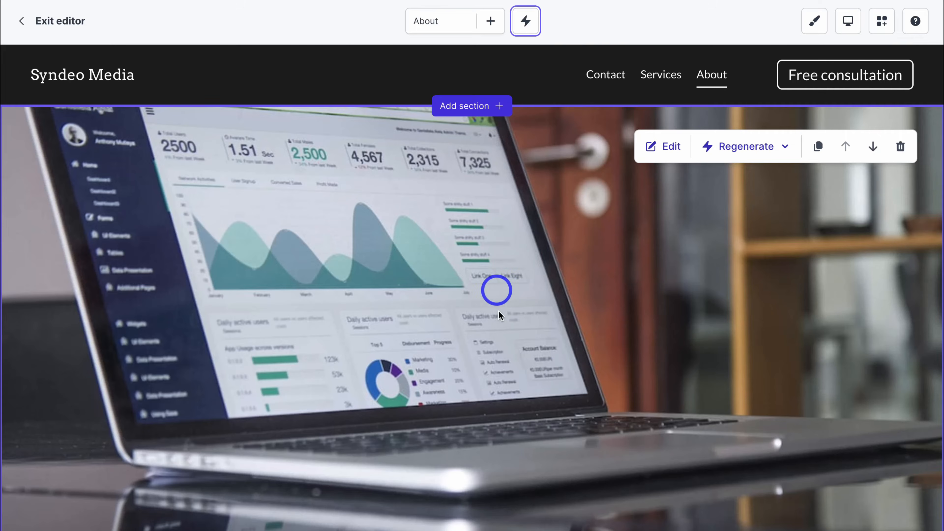
click(736, 151)
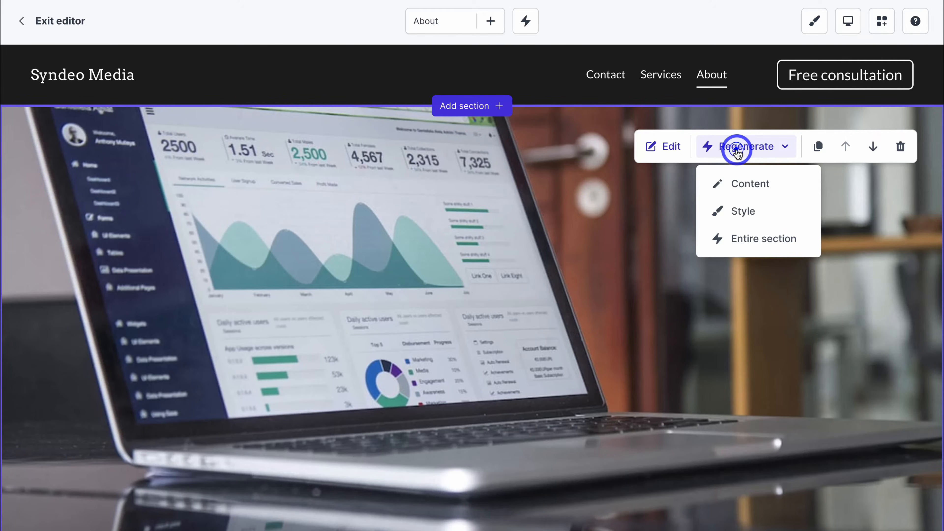
click(772, 240)
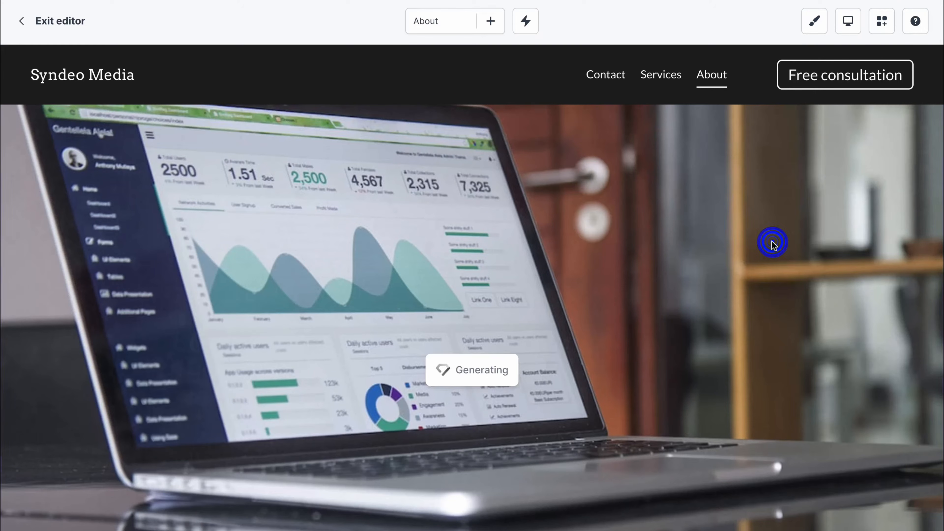
click(757, 147)
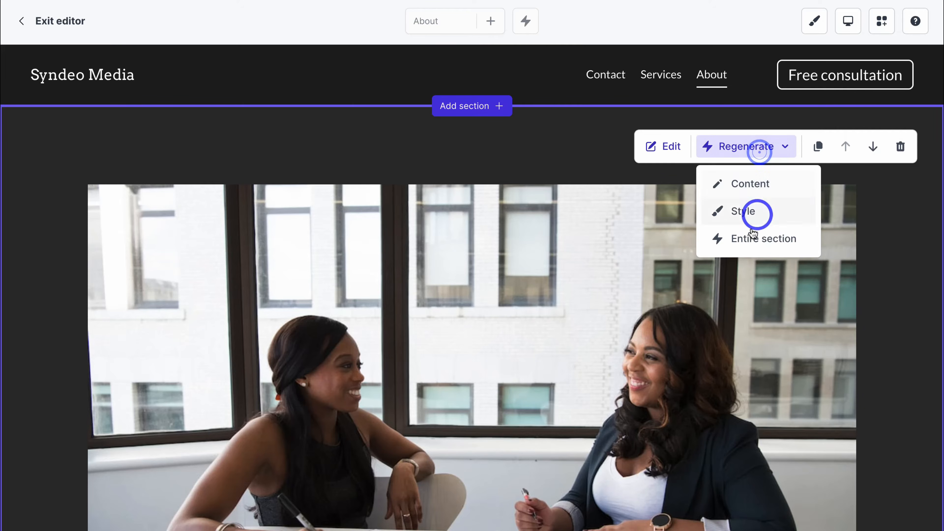
click(749, 238)
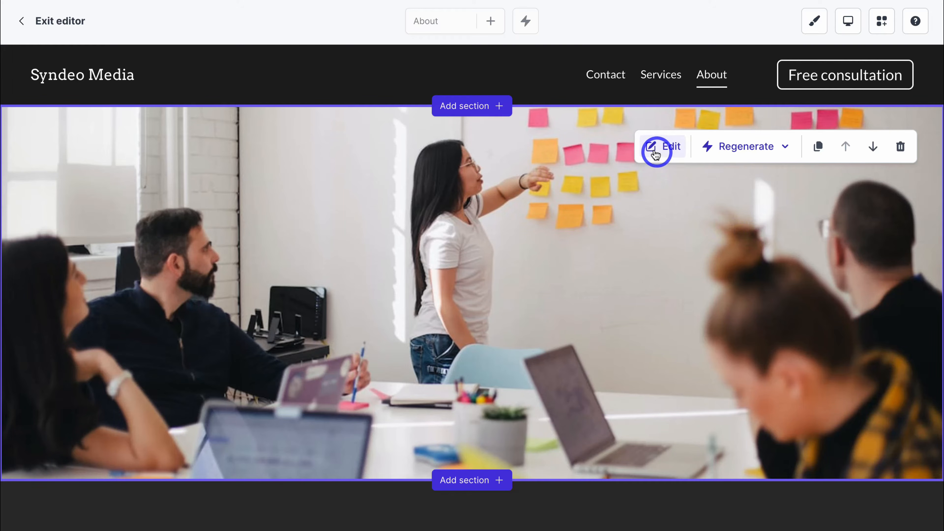
click(664, 148)
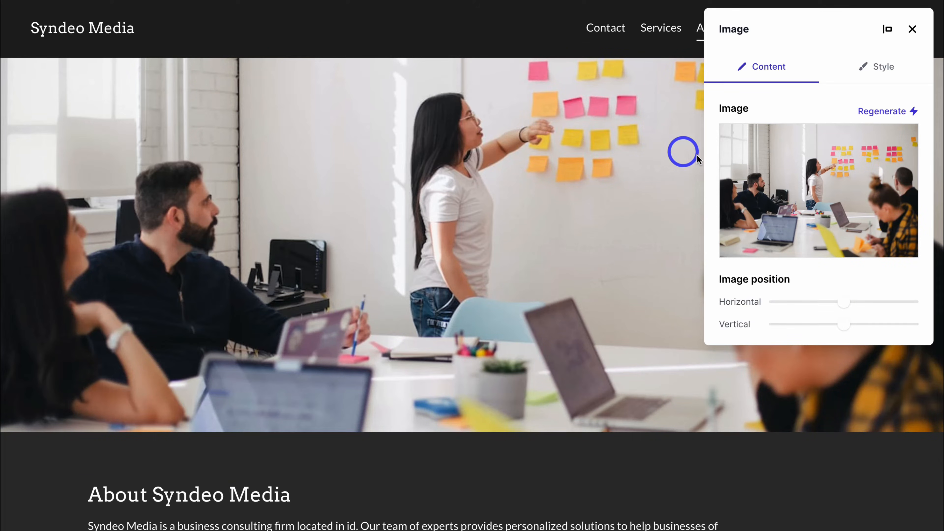
mouse_move(852, 175)
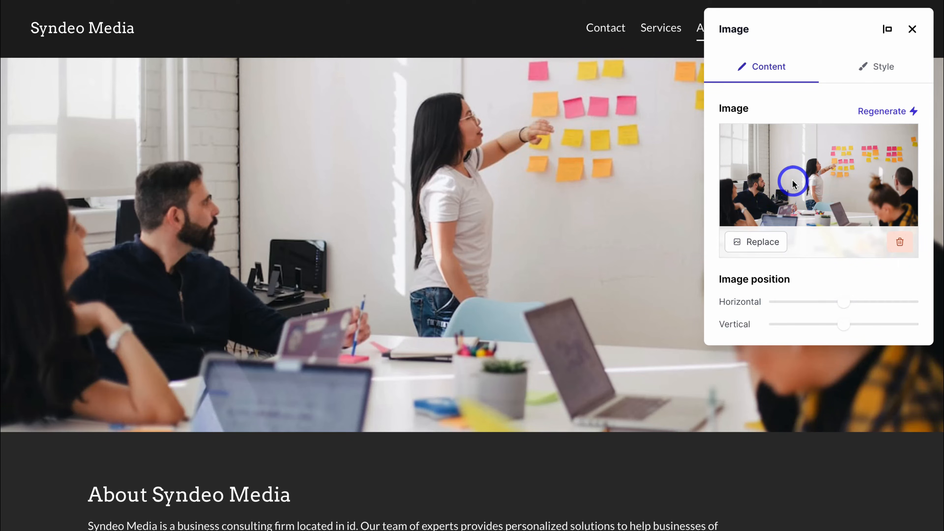
click(912, 29)
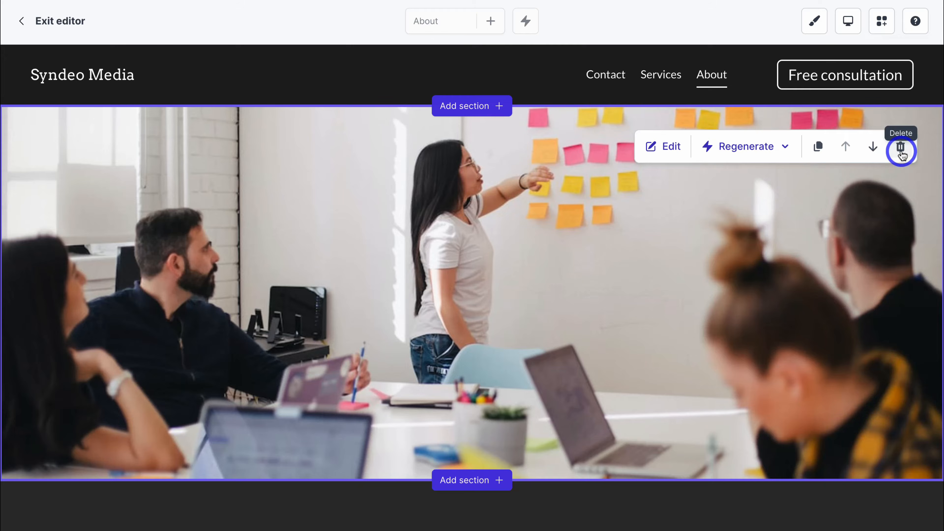
Replace the About page's top image section with a Banner section
click(901, 148)
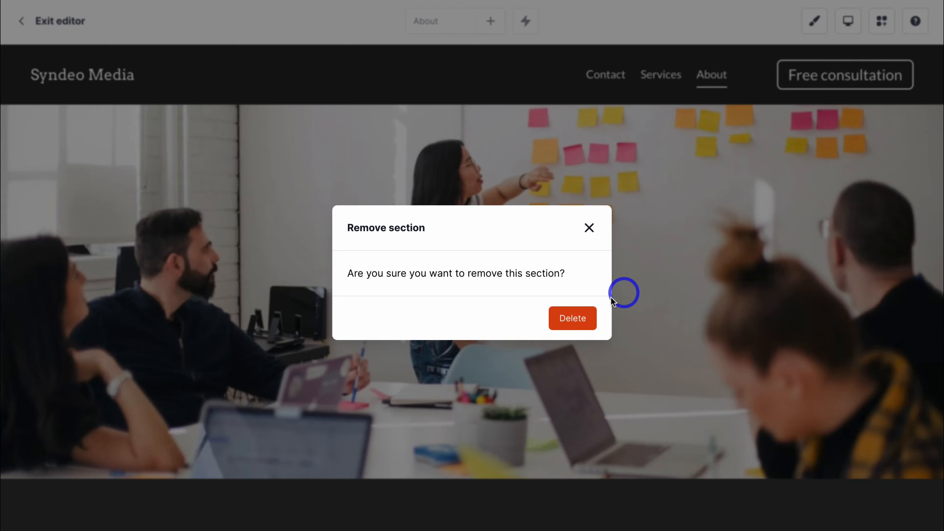
click(573, 318)
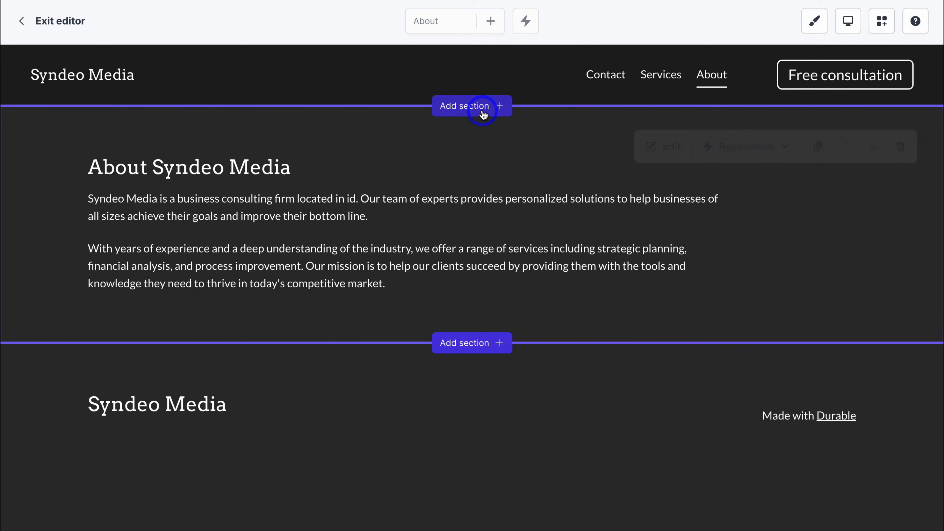
click(482, 109)
click(400, 203)
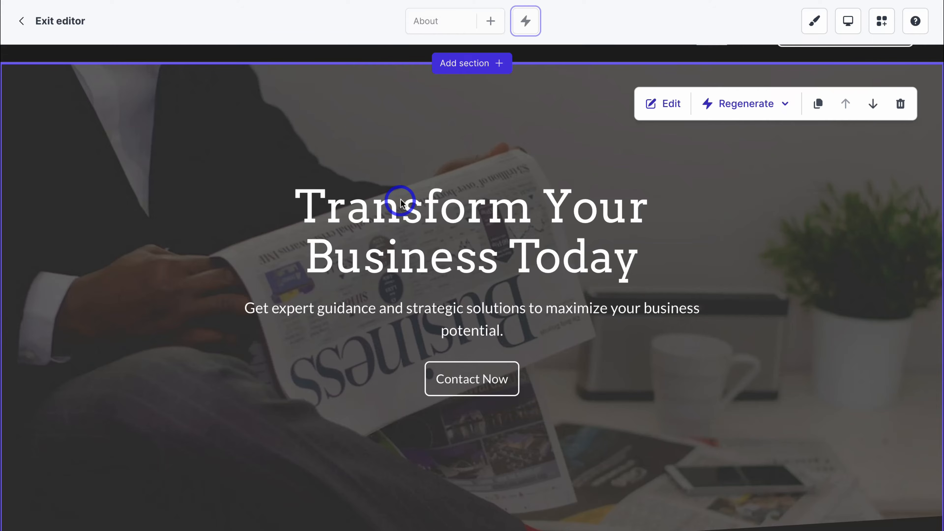
Set the About page banner's heading to "About us"
click(667, 103)
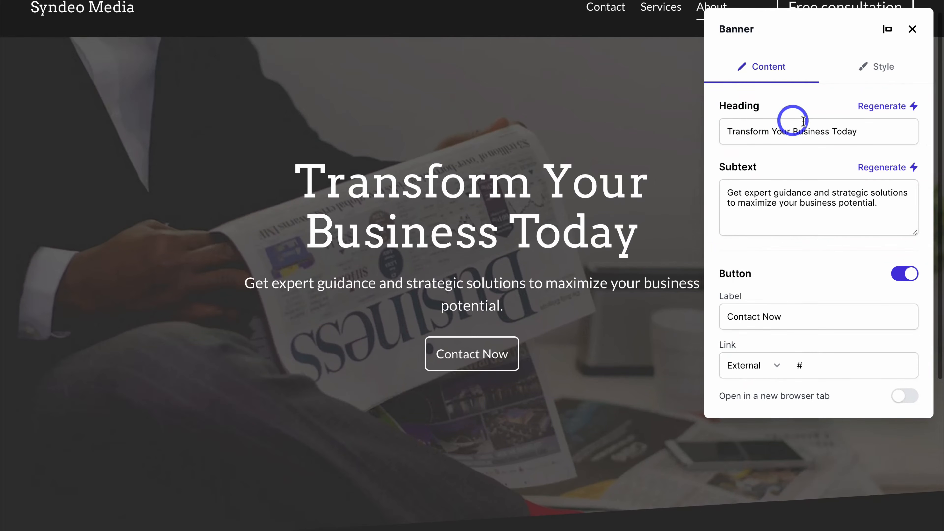
triple_click(863, 127)
text(About us)
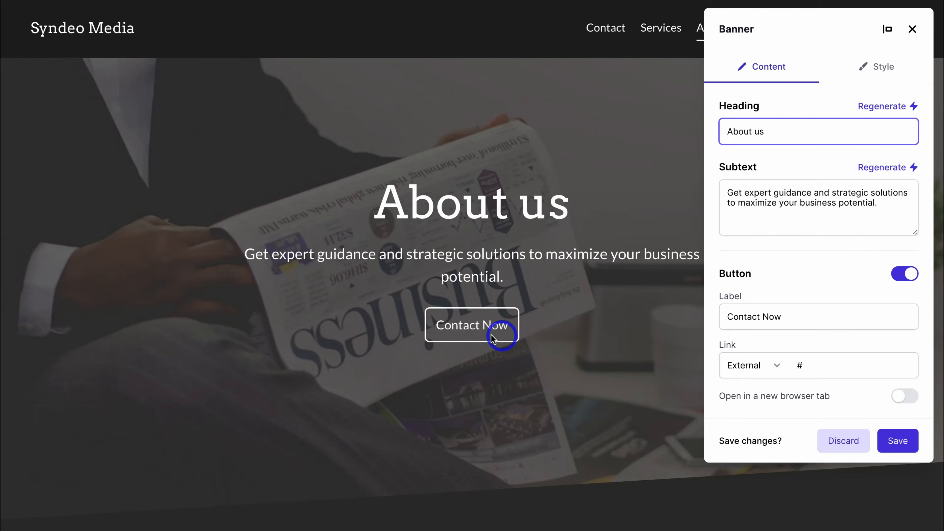
Link the banner's Contact Now button to the site's Contact page and save the banner
click(777, 367)
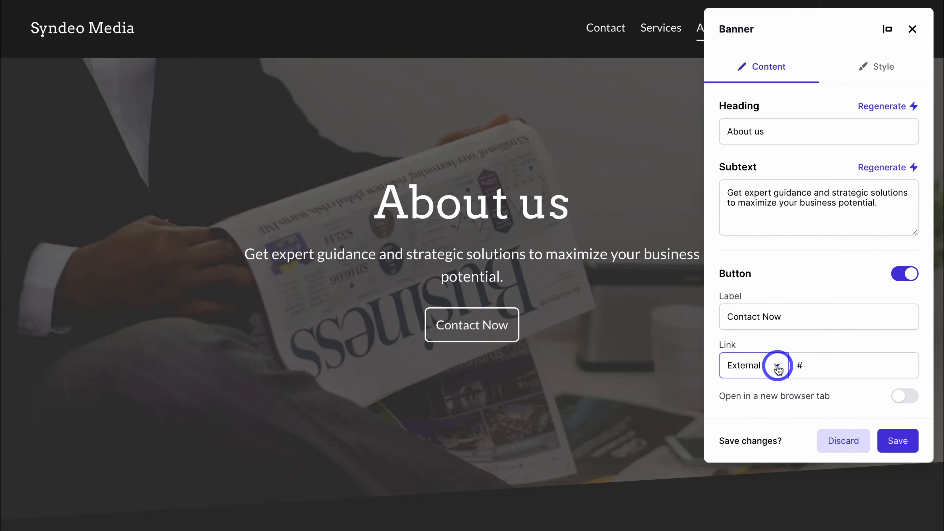
click(743, 394)
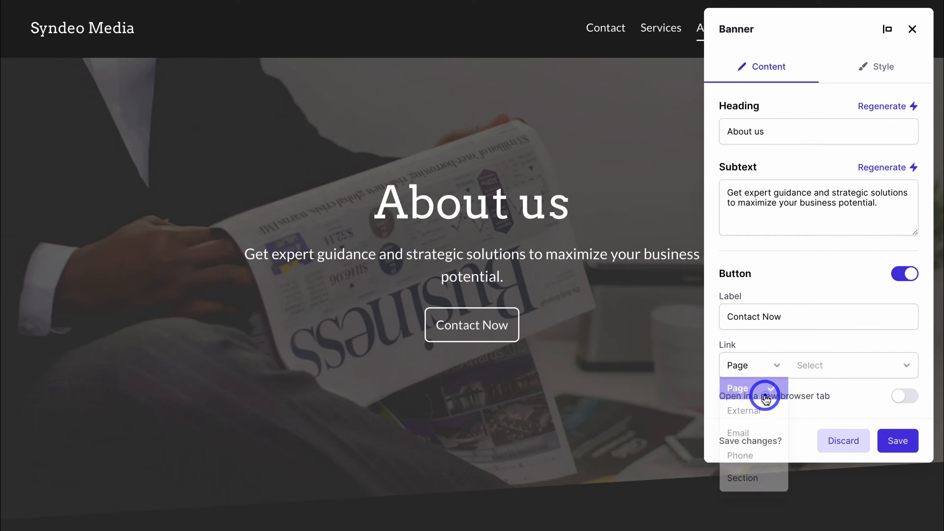
click(839, 370)
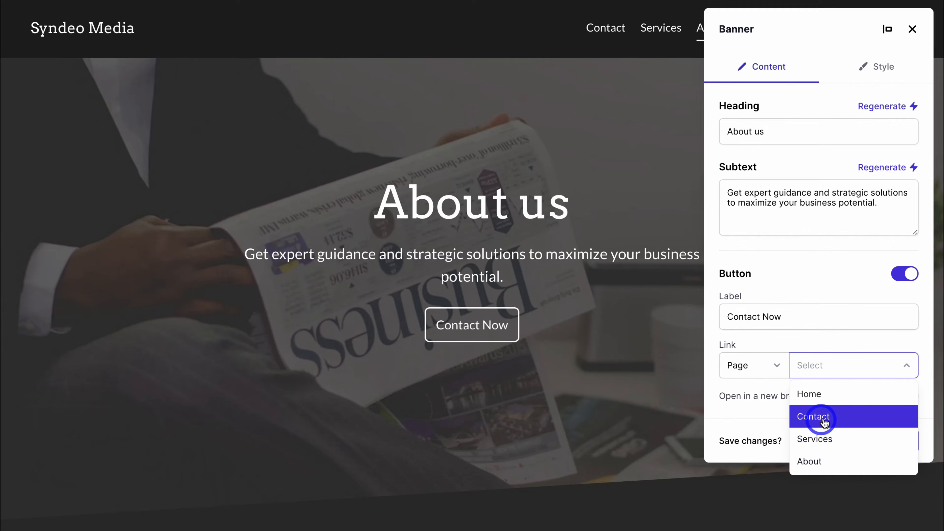
click(863, 423)
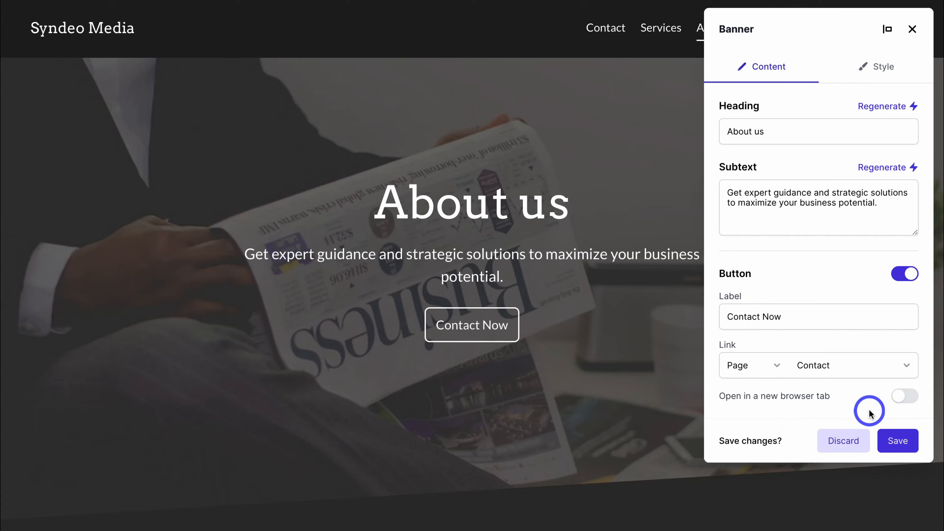
click(893, 441)
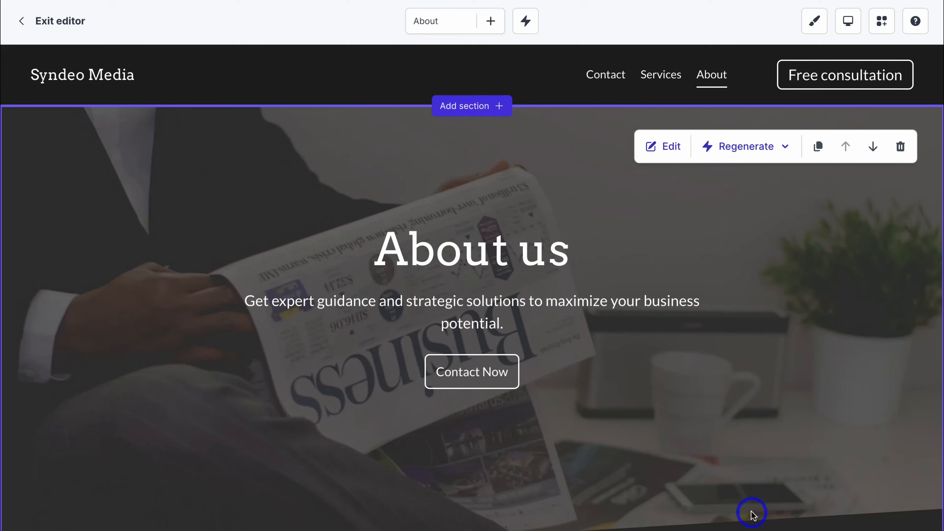
Link the header's Free consultation button to the Contact page
mouse_move(755, 81)
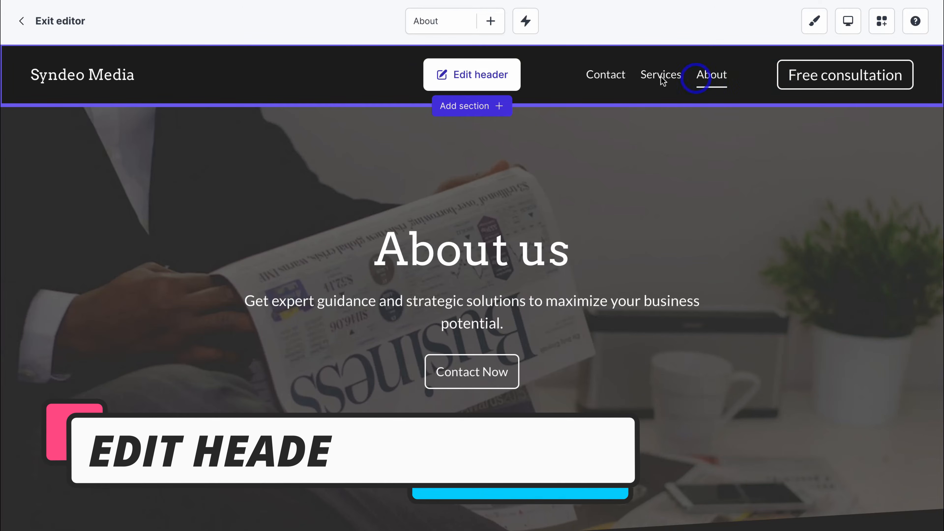
click(473, 77)
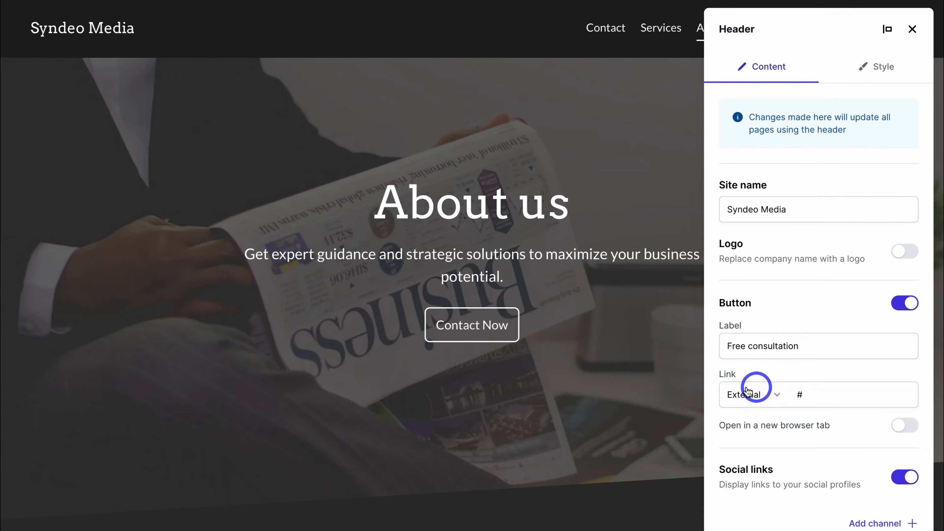
click(766, 394)
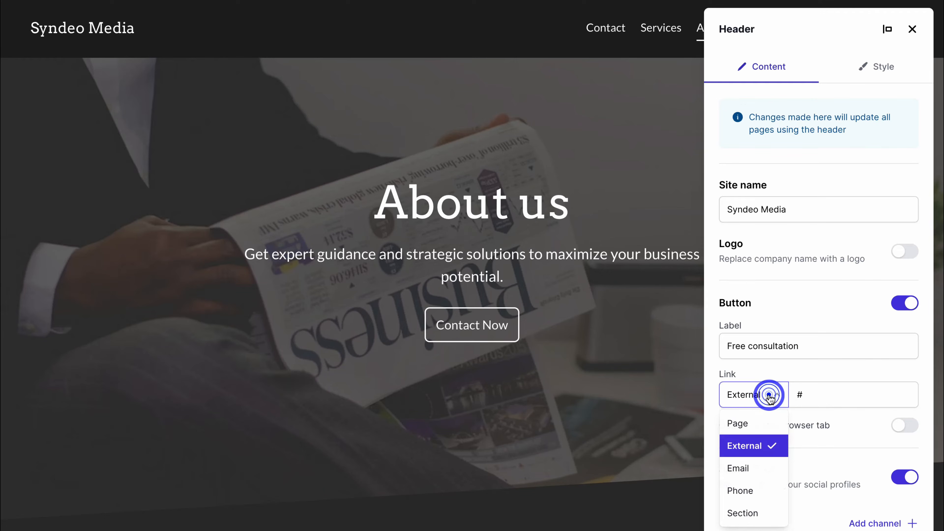
click(763, 424)
click(821, 395)
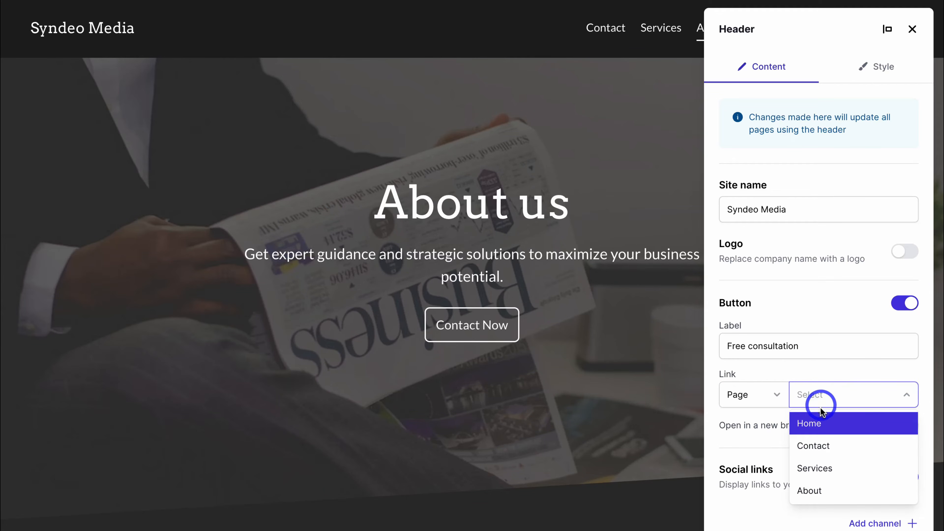
click(844, 451)
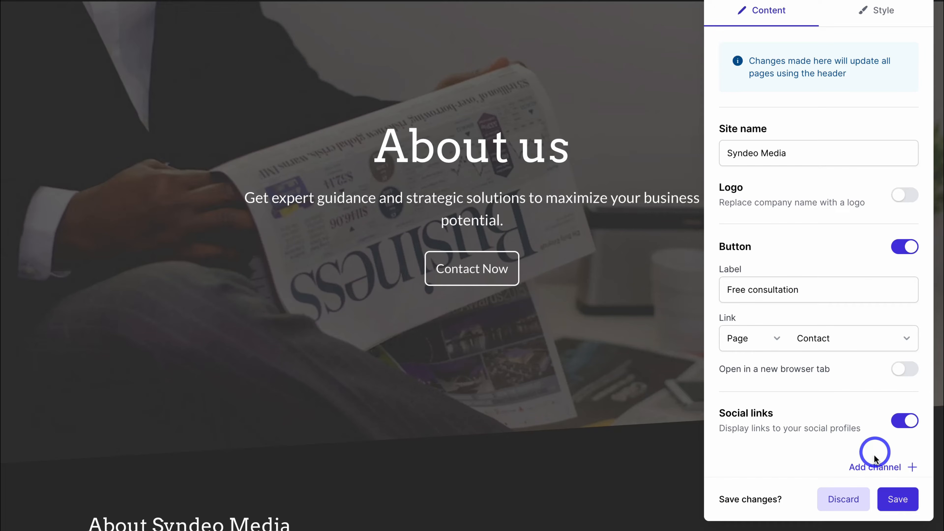
Add a LinkedIn social link with the address ending "syndeomedia" to the header and save the header
click(887, 468)
click(550, 279)
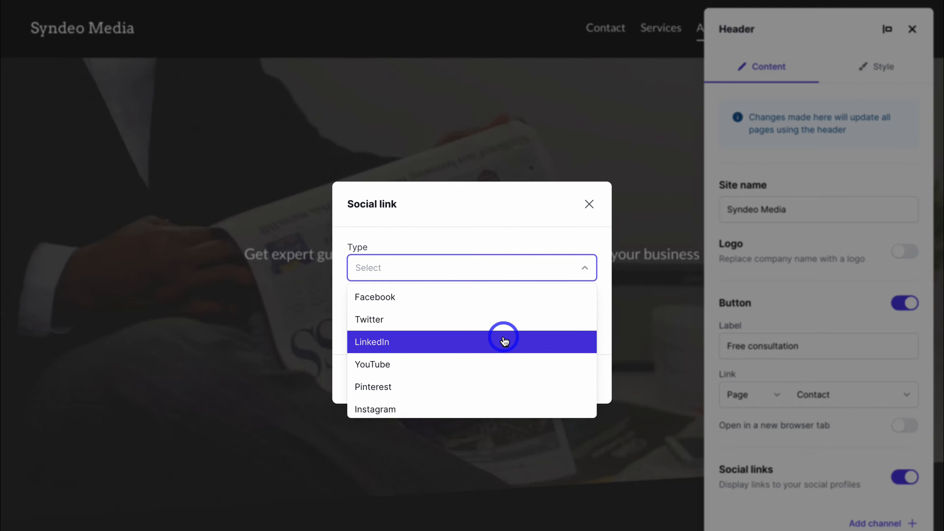
click(503, 337)
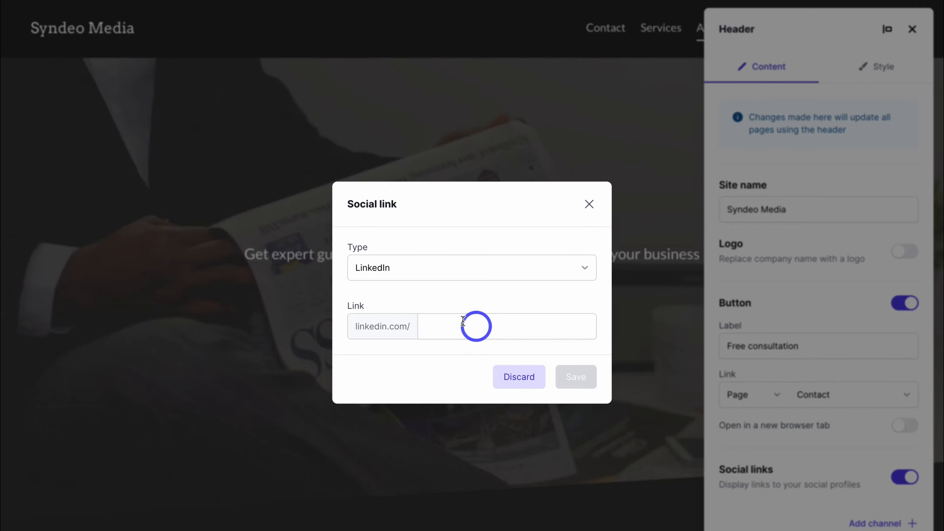
click(477, 328)
text(syndeomedia)
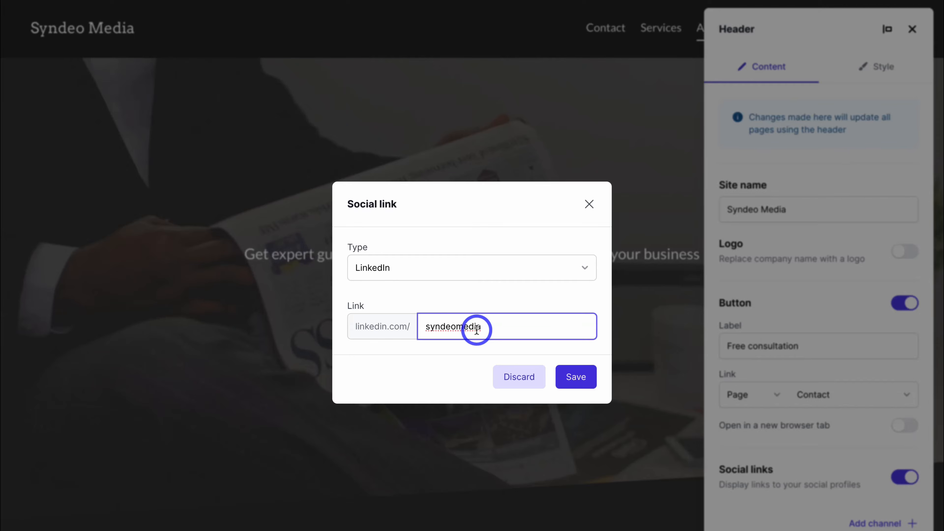
click(575, 376)
scroll(632, 361, down, 2)
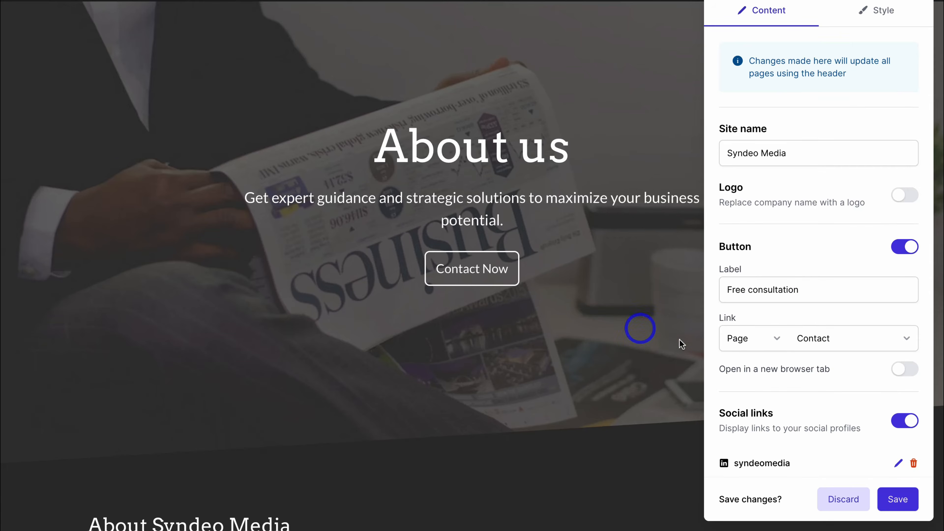
click(898, 499)
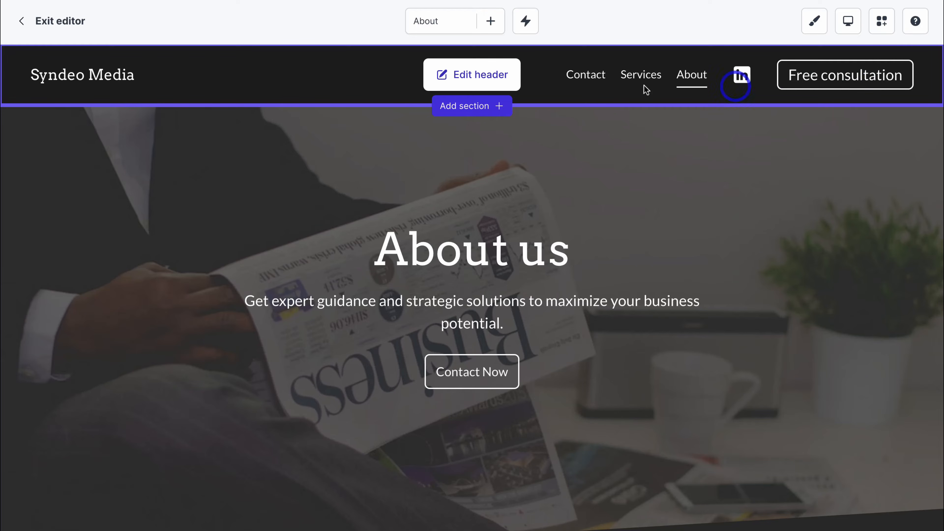
Replace the company name in the header with the uploaded logo "syndeo-media-final-logo-white-transparnet copy.png" and save the header
click(459, 81)
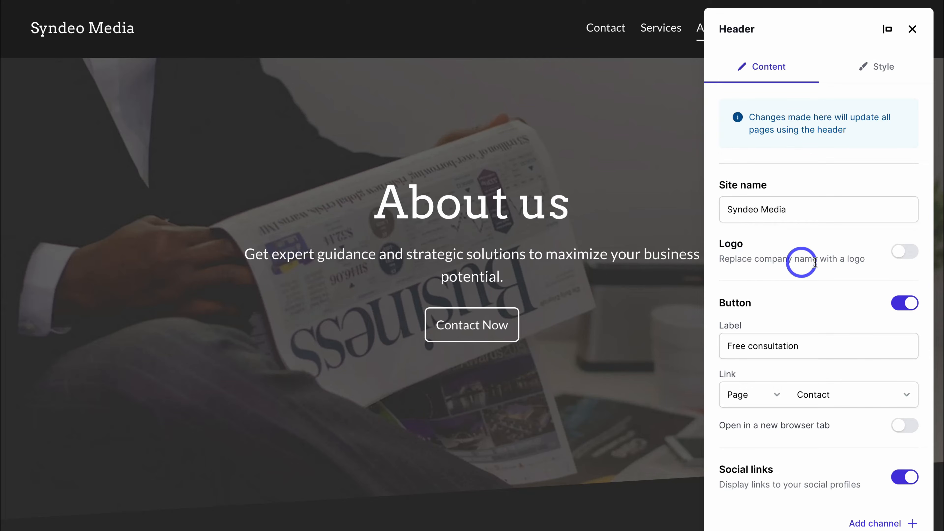
click(905, 252)
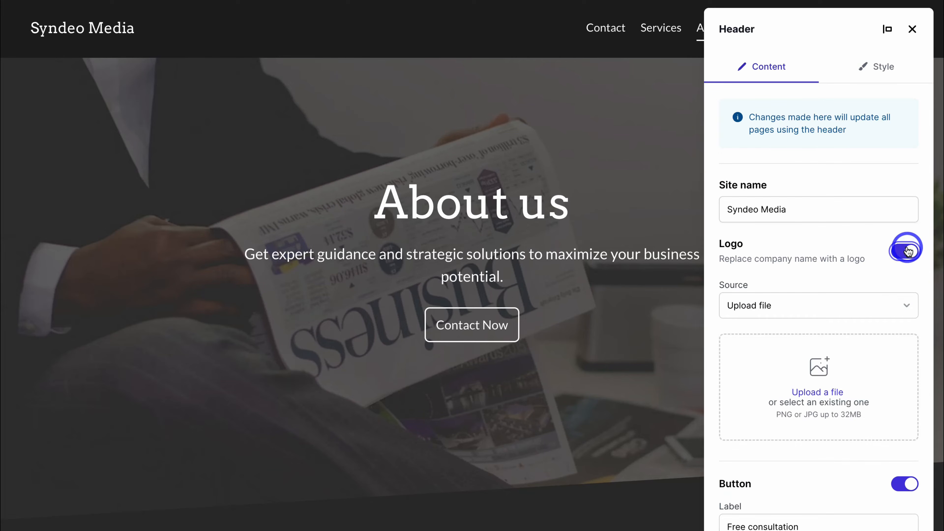
click(816, 388)
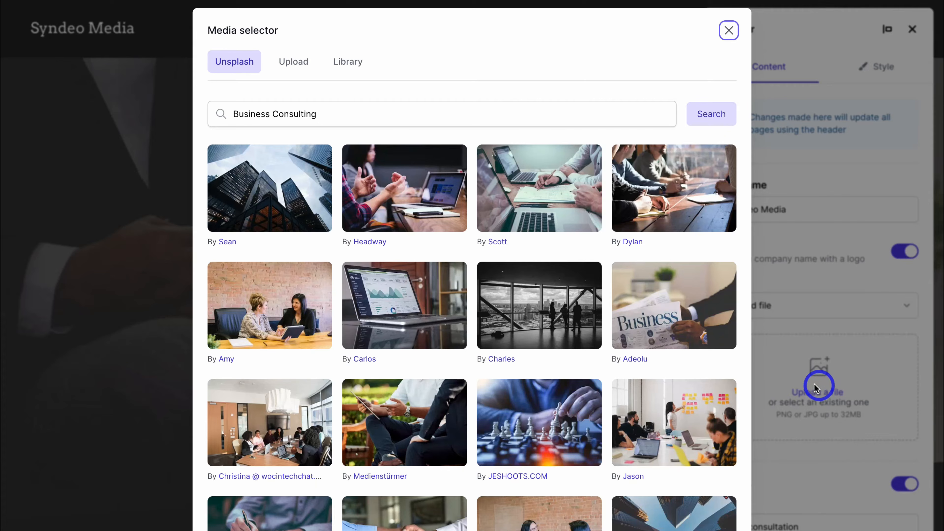
click(290, 63)
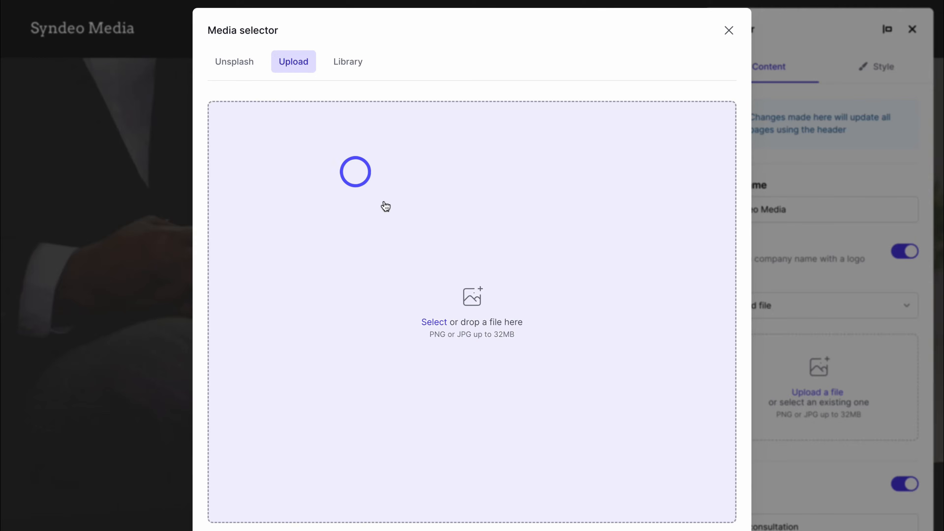
click(465, 274)
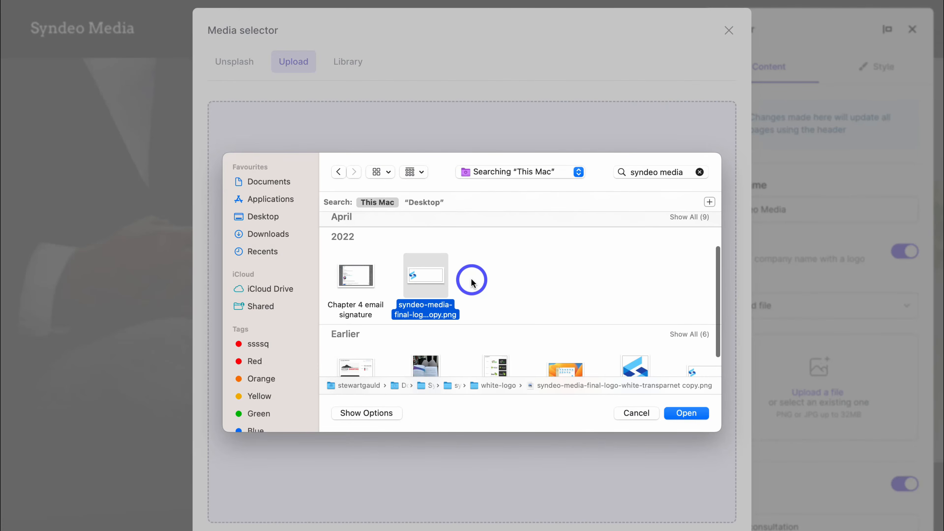
click(686, 413)
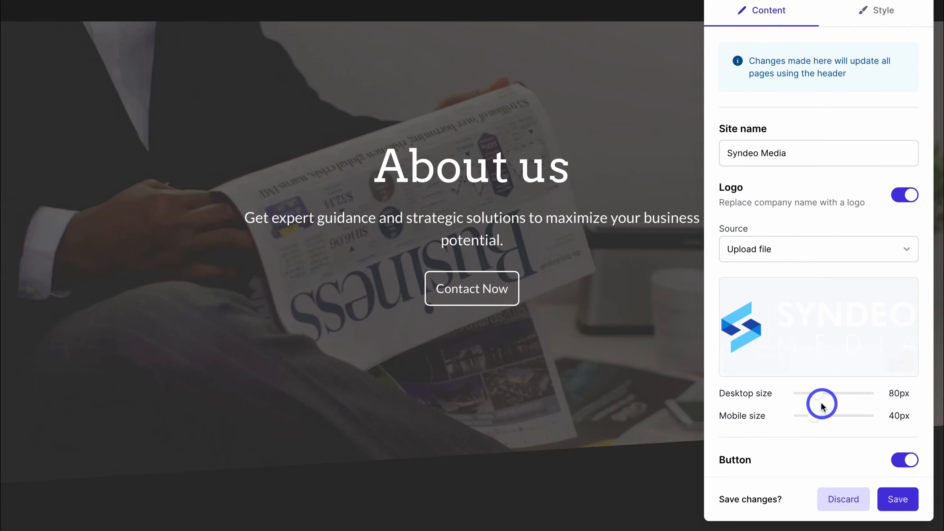
click(897, 499)
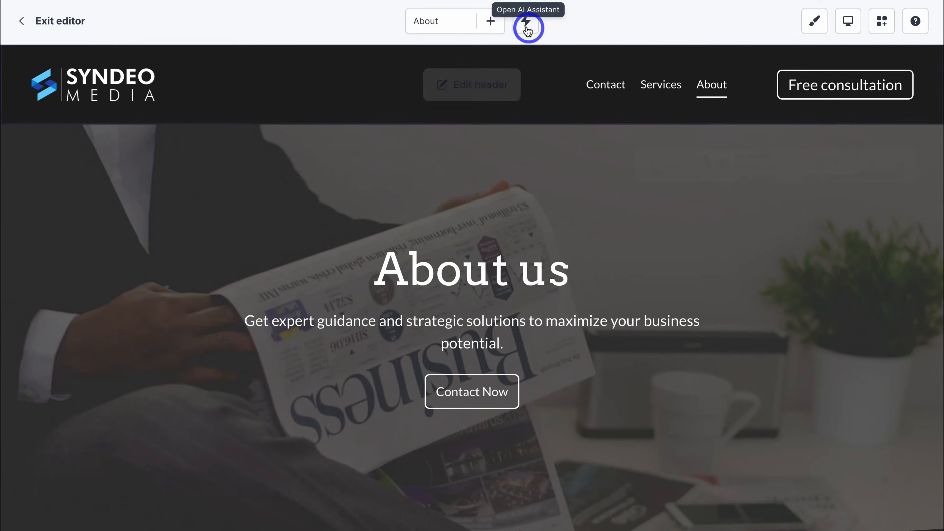
click(522, 29)
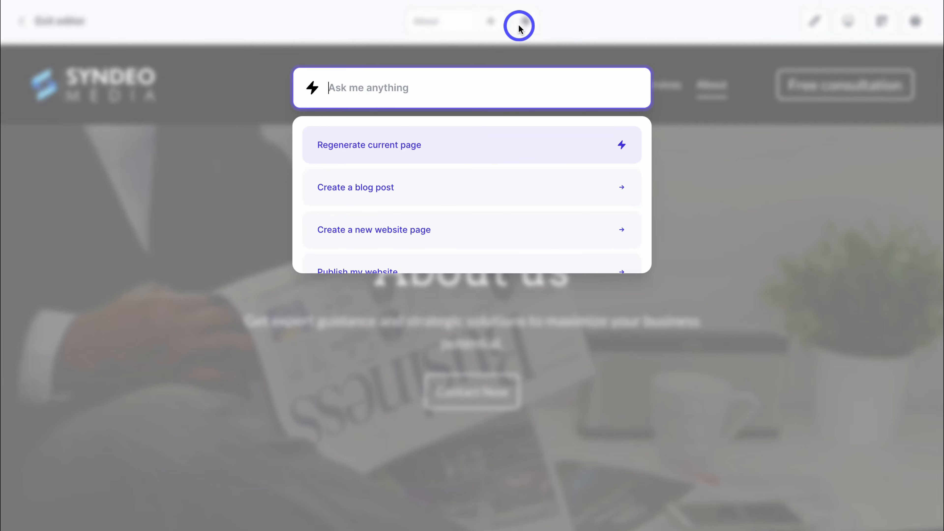
click(639, 29)
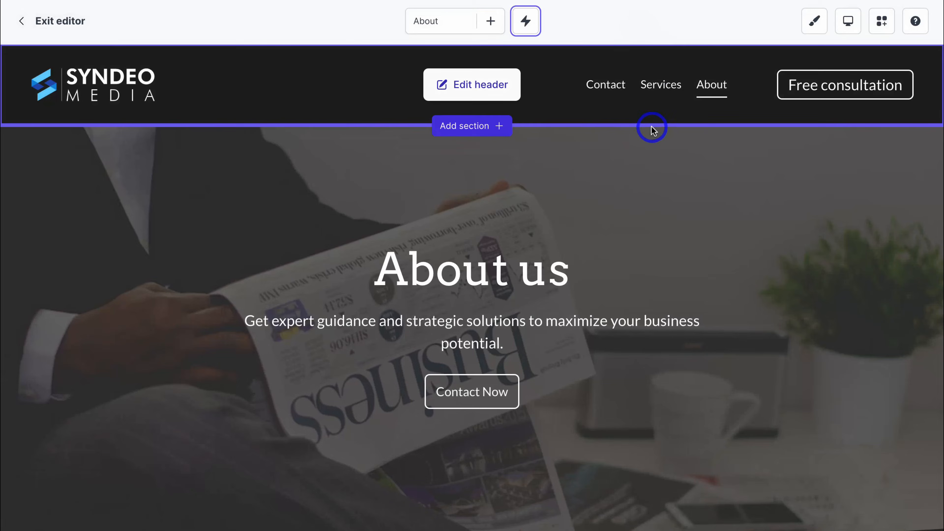
Browse the section types that can be inserted below the About banner, and close the list without adding one
scroll(654, 127, down, 6)
scroll(651, 130, down, 1)
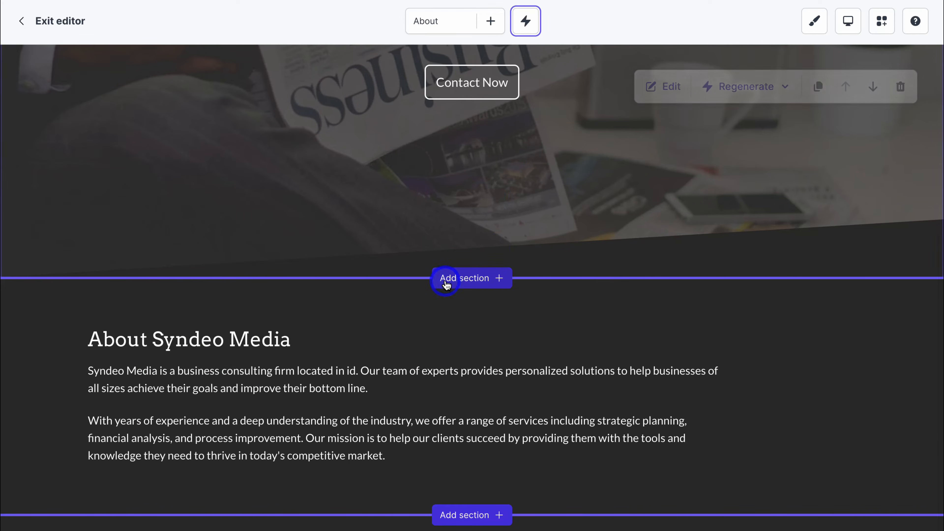
click(493, 281)
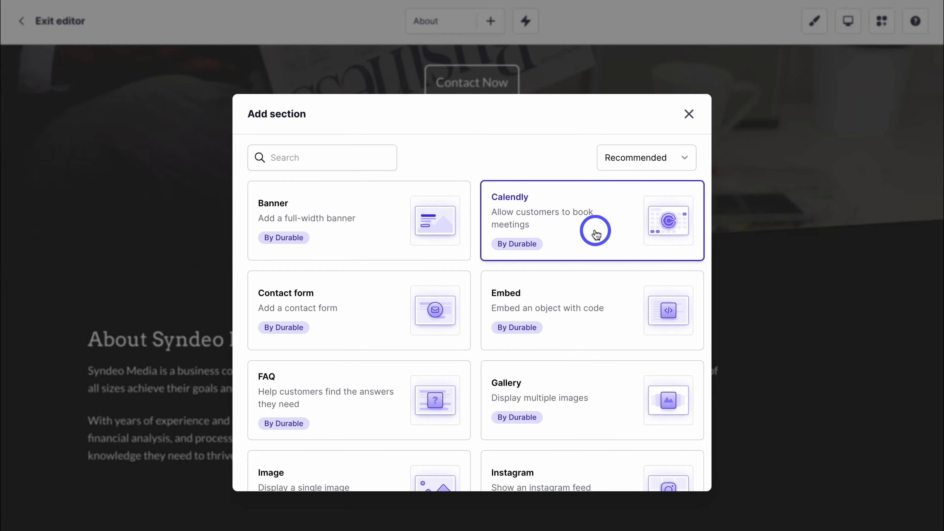
scroll(596, 234, down, 3)
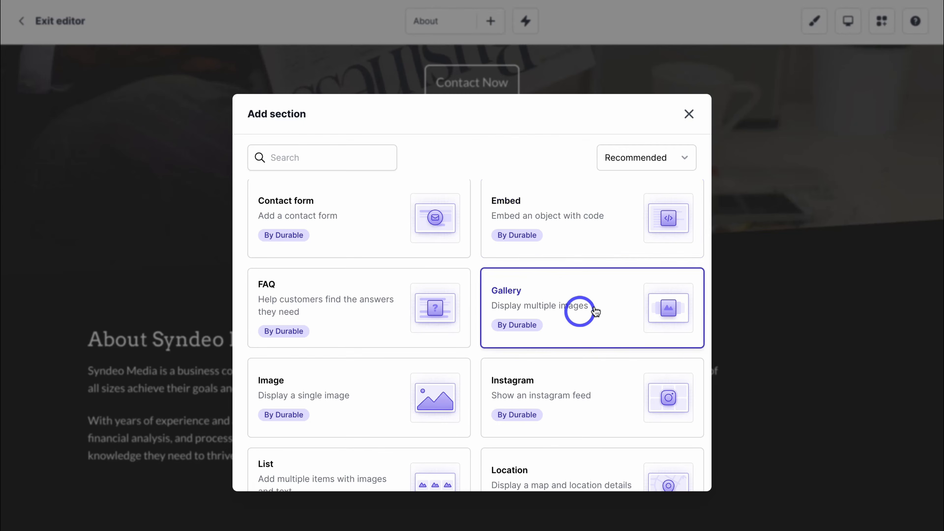
scroll(593, 304, down, 2)
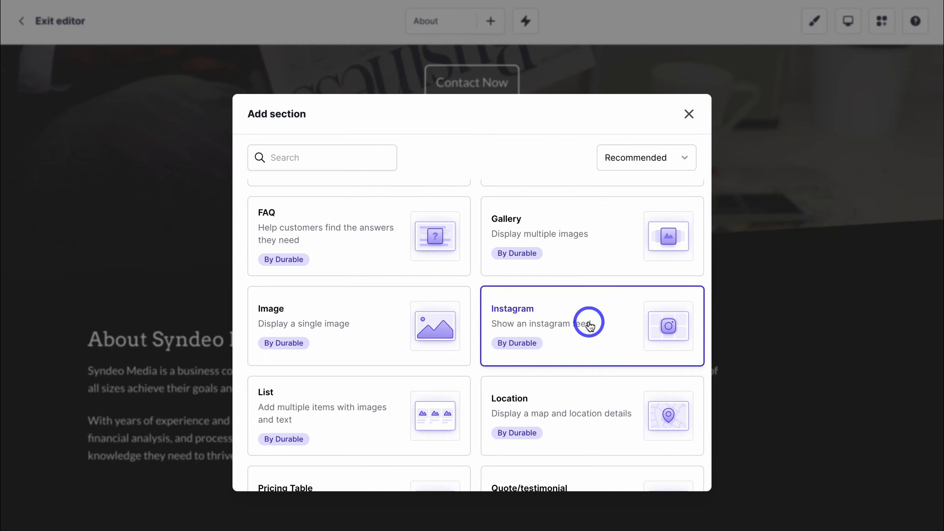
scroll(385, 327, down, 2)
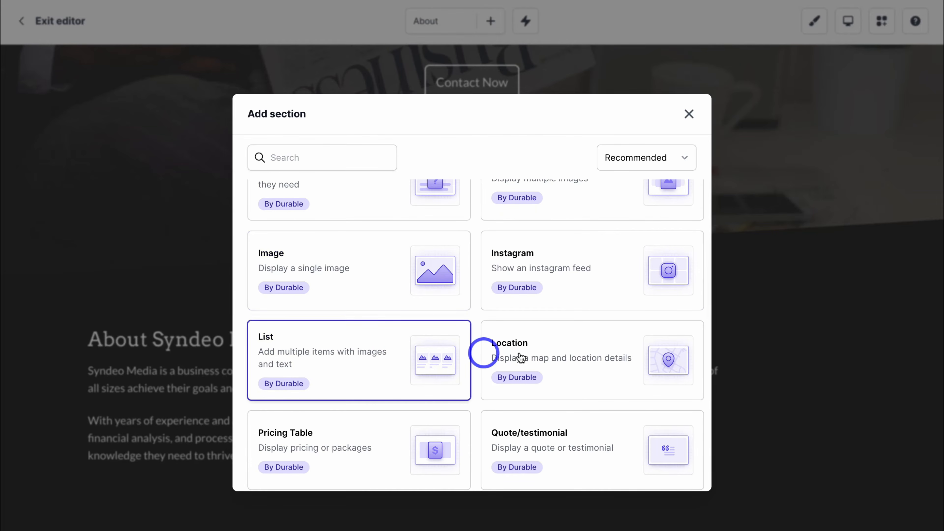
scroll(528, 355, down, 3)
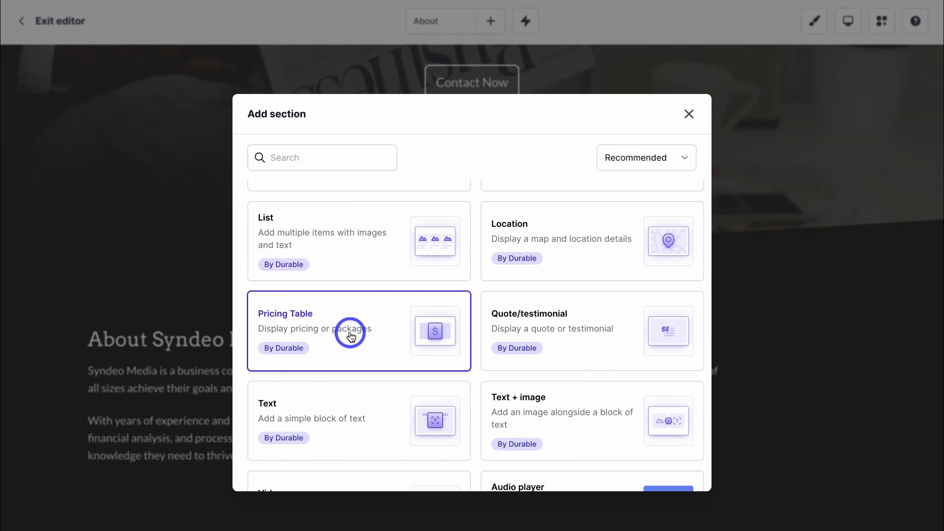
scroll(350, 336, down, 3)
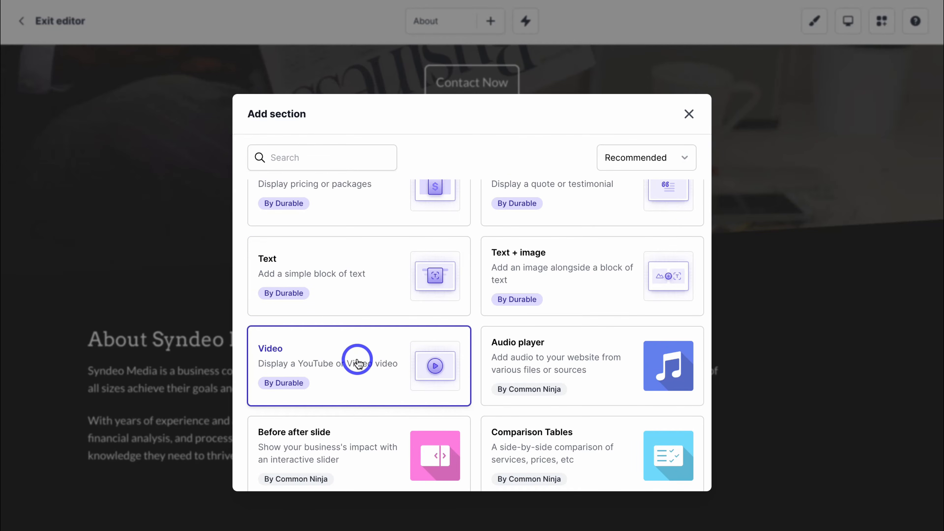
scroll(357, 363, down, 1)
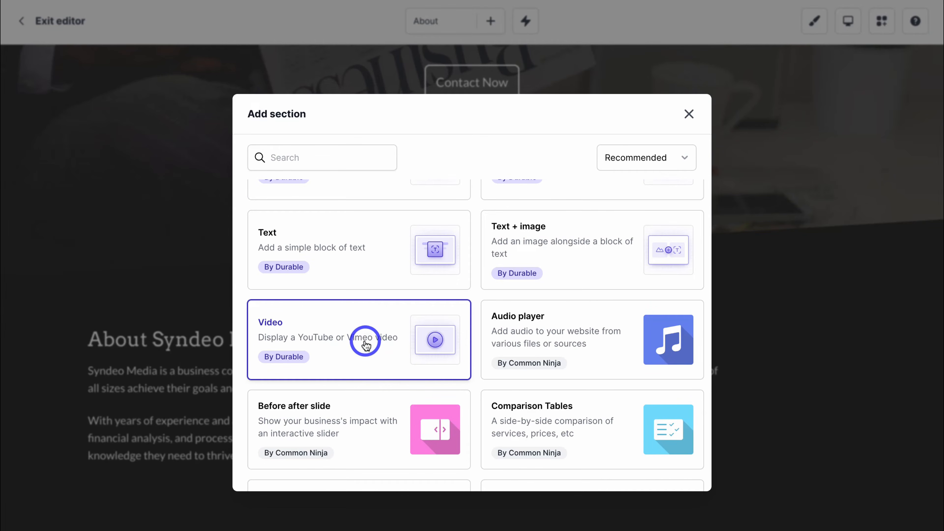
scroll(366, 339, up, 5)
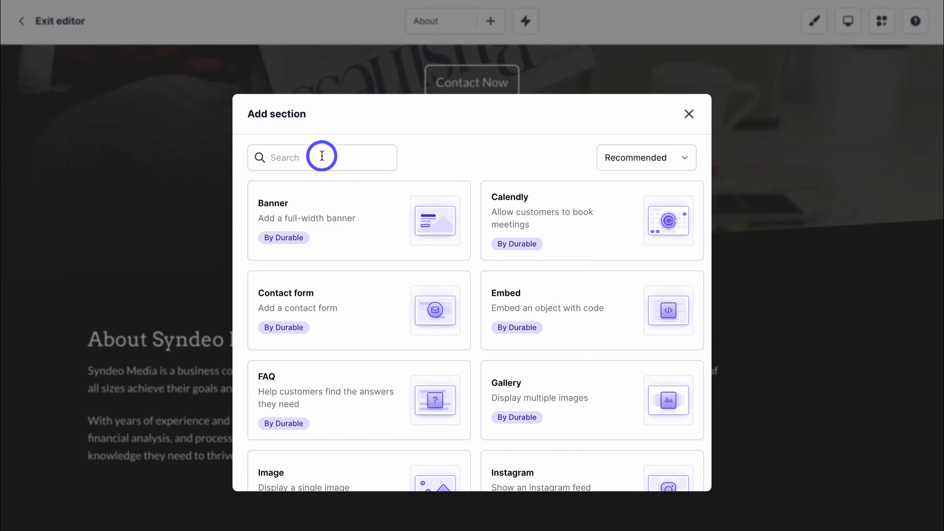
click(689, 114)
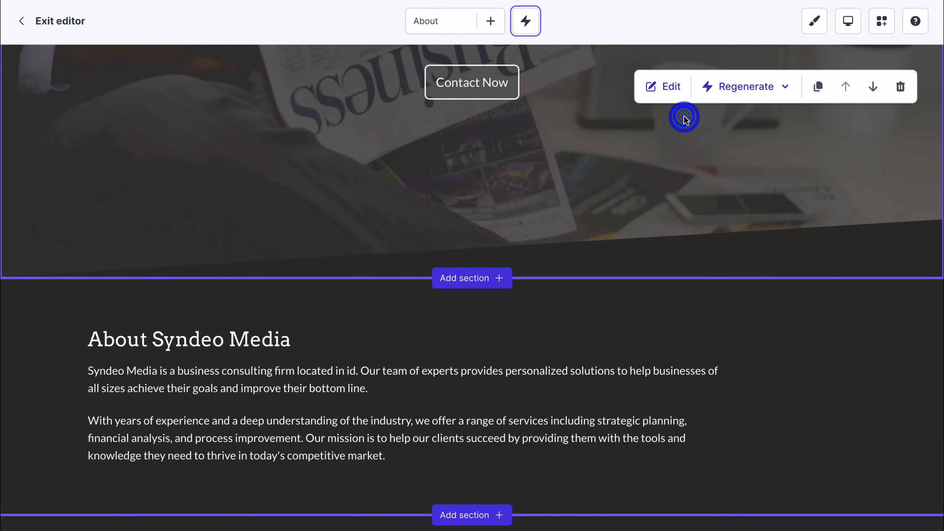
Try the green-beige, light blue, solid blue and peach palettes from the Light mood on the site theme
click(817, 27)
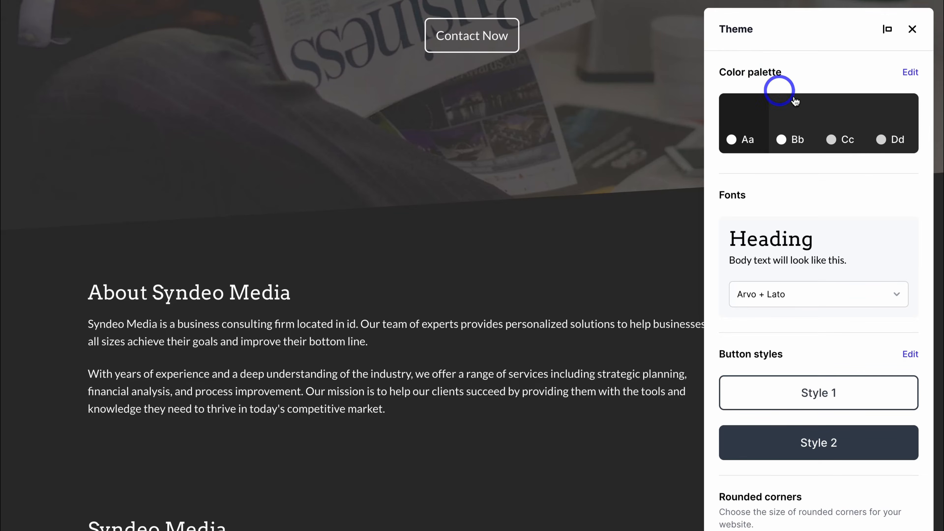
click(910, 75)
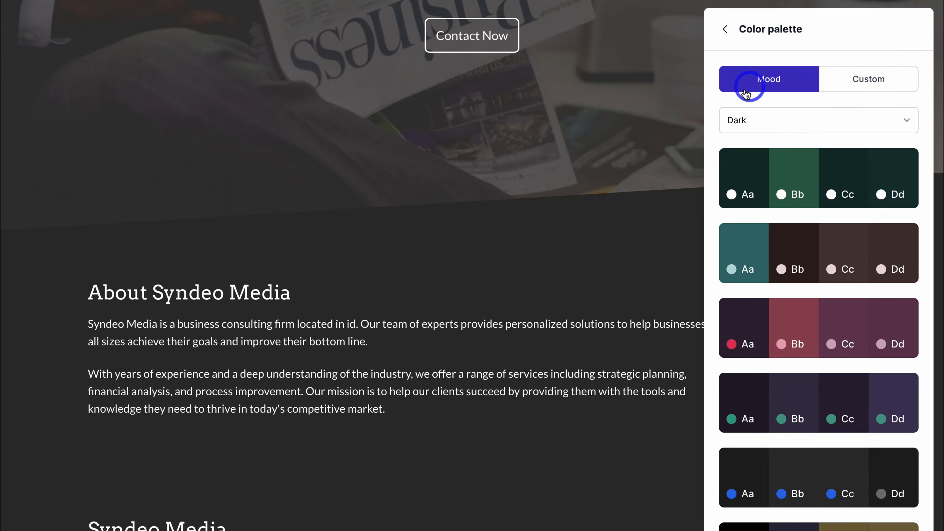
click(783, 123)
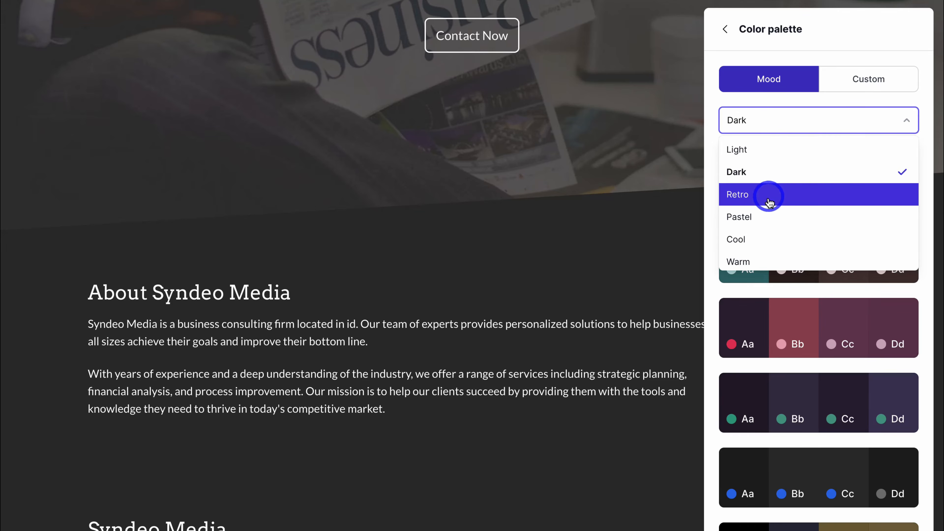
click(763, 152)
click(757, 175)
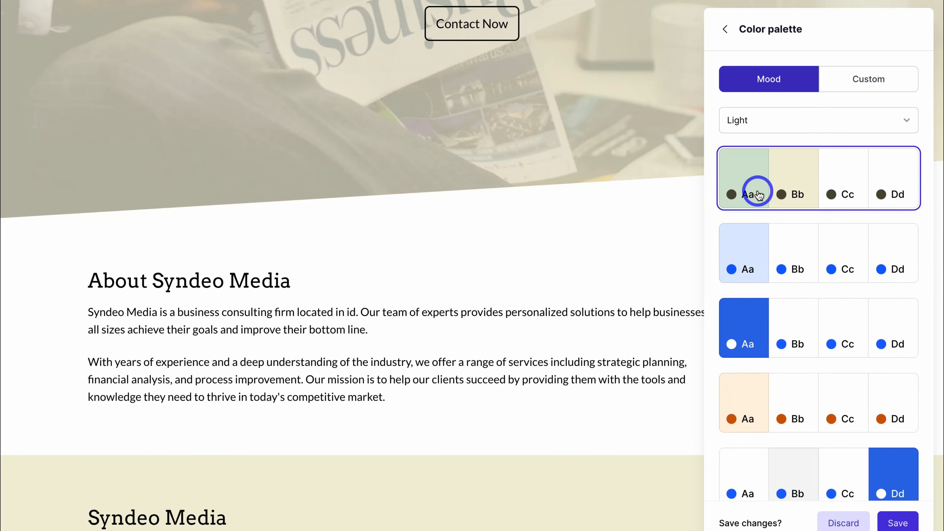
scroll(666, 175, down, 5)
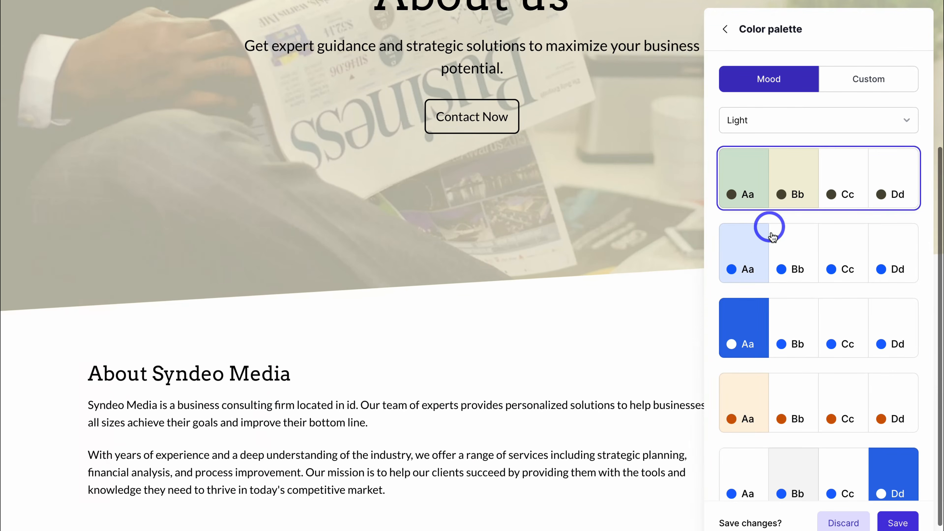
click(757, 240)
scroll(623, 256, down, 2)
scroll(625, 256, up, 8)
click(741, 332)
scroll(643, 316, down, 2)
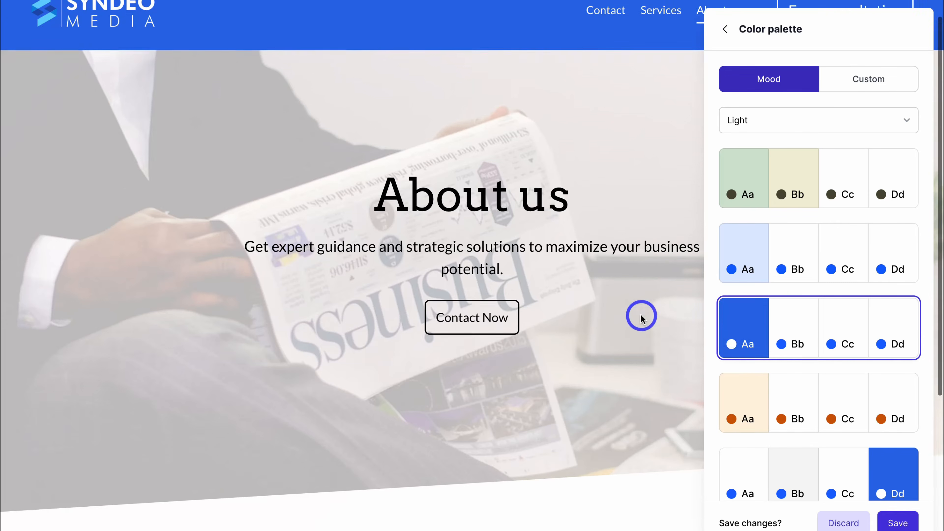
click(752, 393)
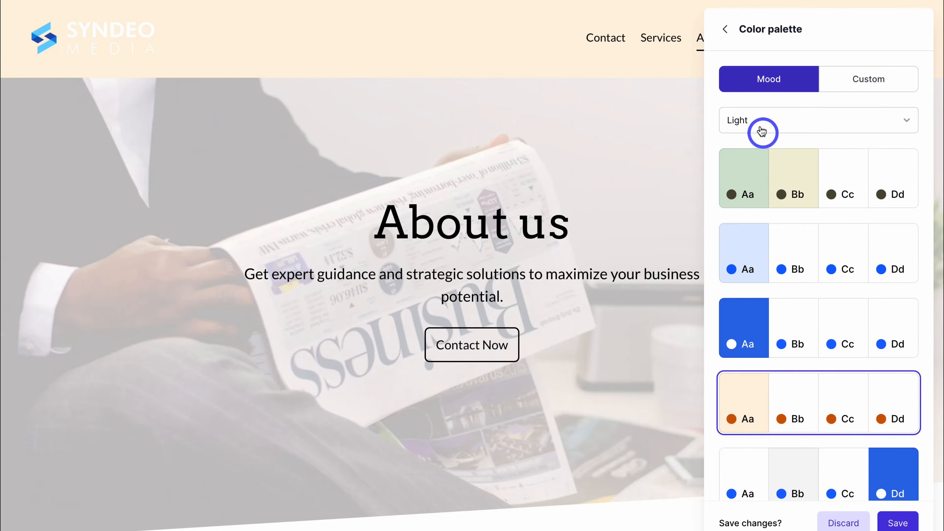
Apply the Dark mood color palette with near-black backgrounds and blue accents, and save the theme
click(755, 121)
click(751, 172)
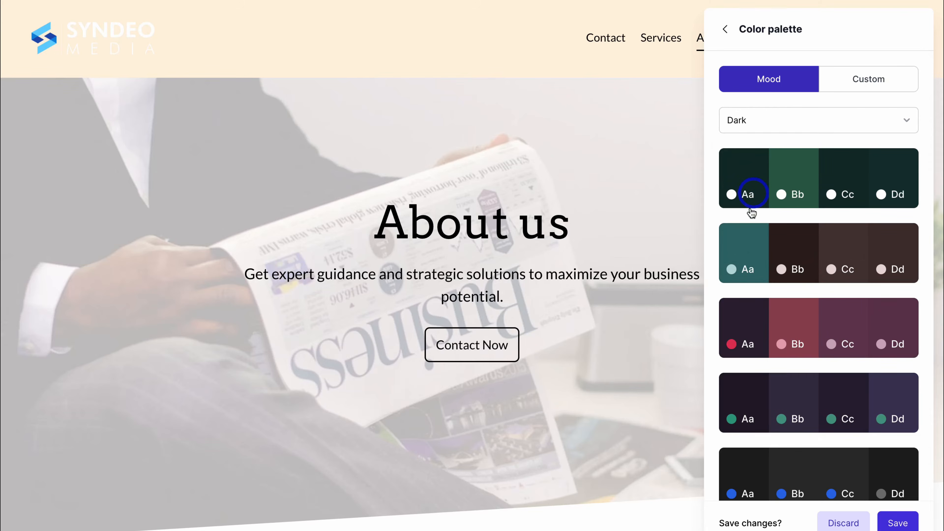
scroll(744, 280, down, 3)
click(748, 385)
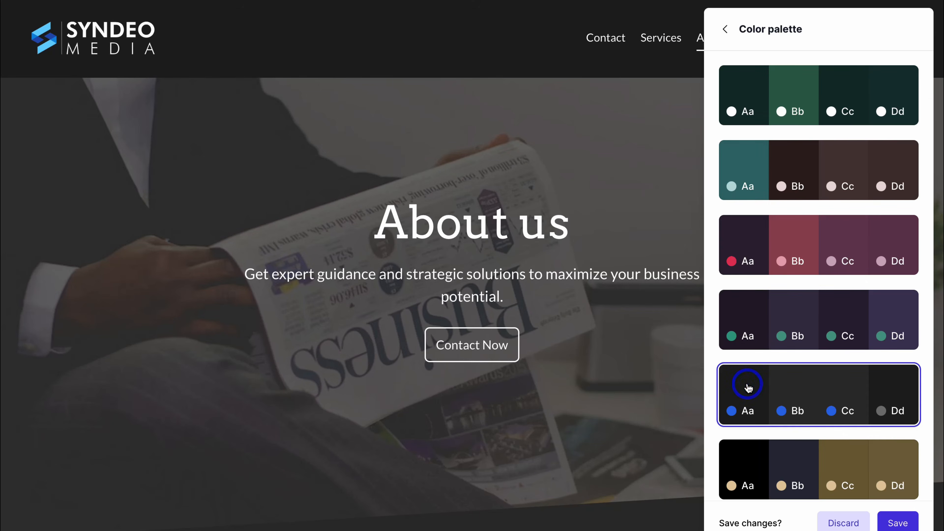
click(899, 512)
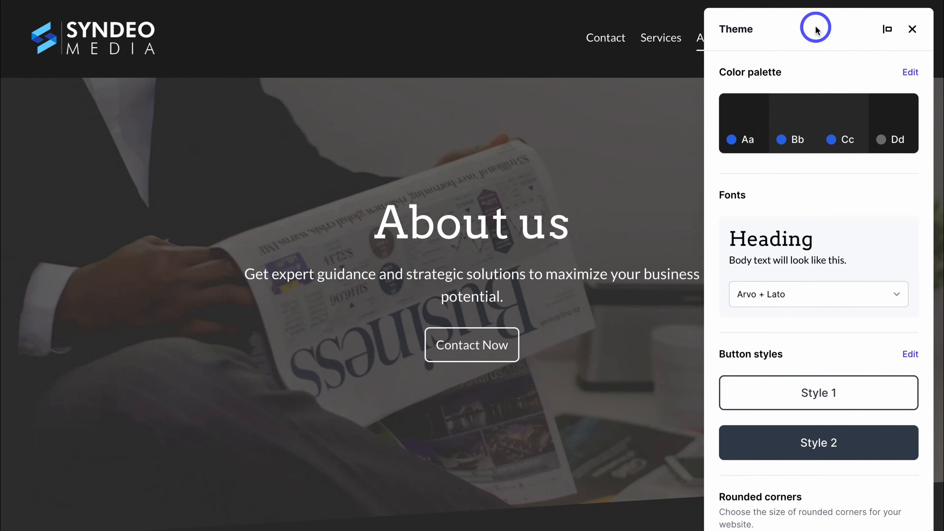
Examine the Custom options of the theme's color palette and return to the theme settings
click(910, 72)
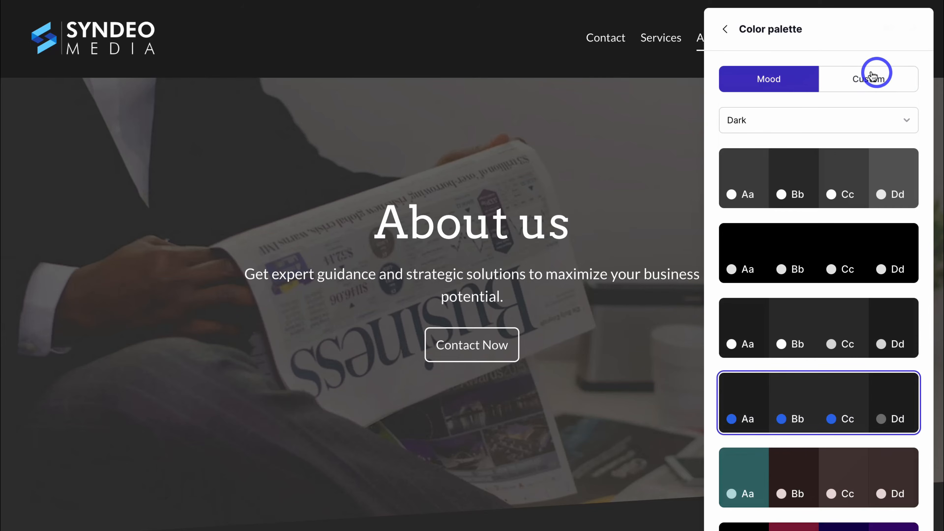
click(867, 81)
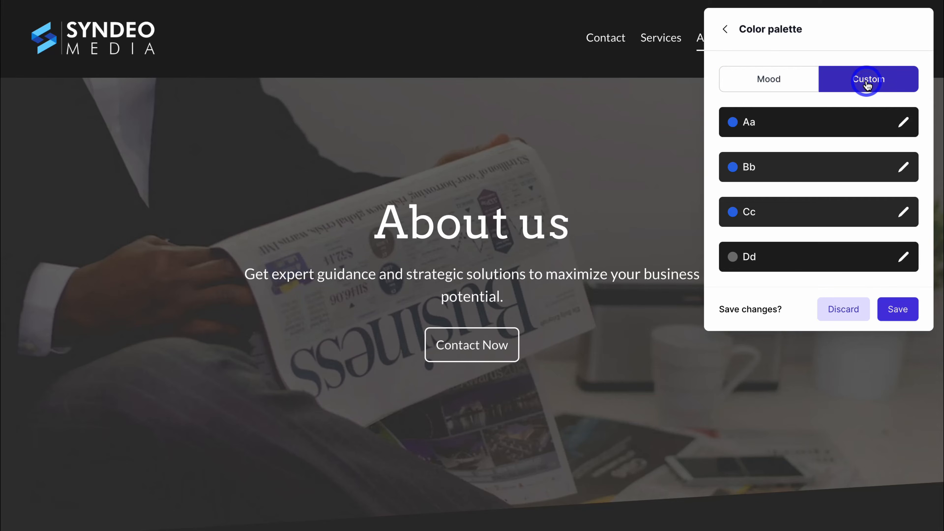
click(725, 29)
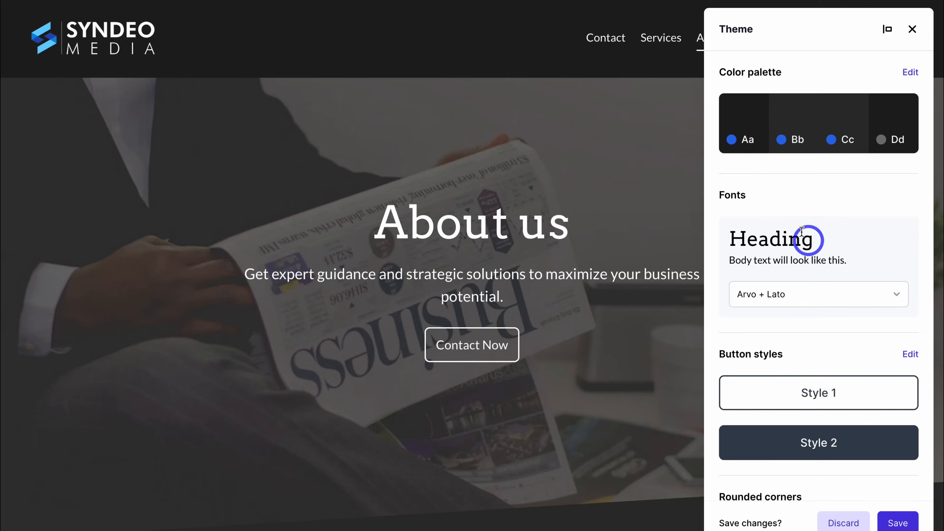
Add the hexagonal box with necktie from the business icons as the site's browser icon, and save the theme
scroll(785, 228, down, 6)
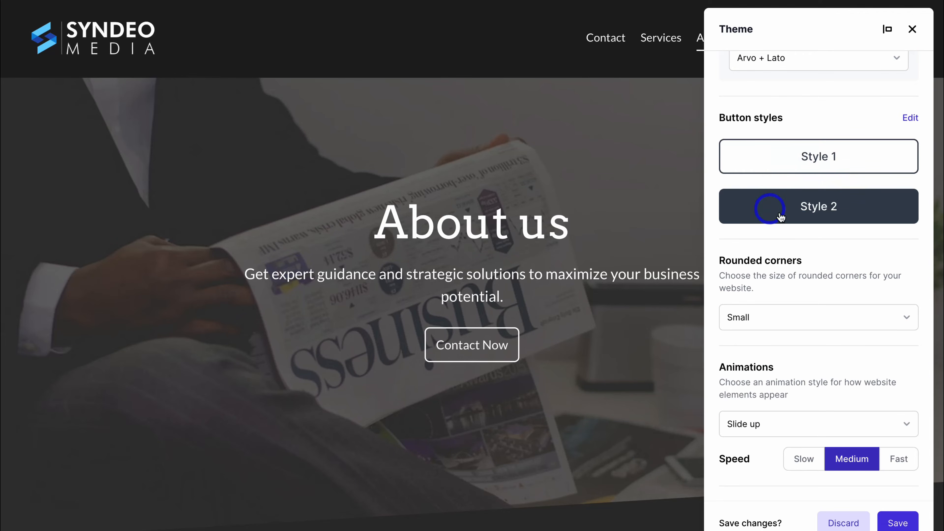
scroll(814, 210, down, 3)
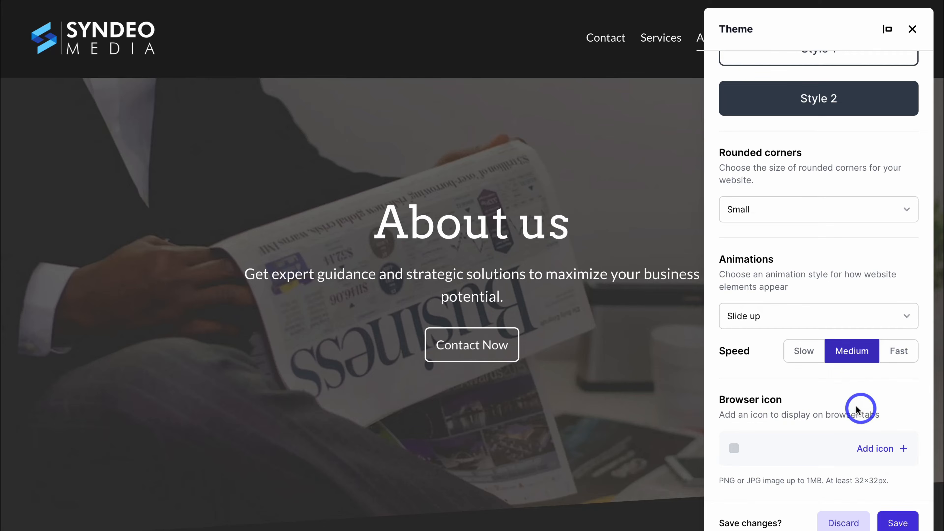
click(871, 450)
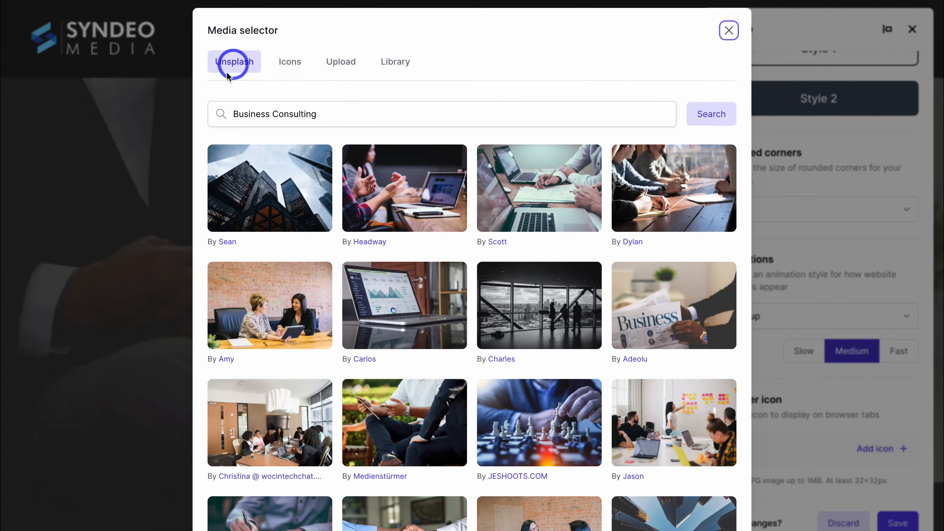
click(284, 68)
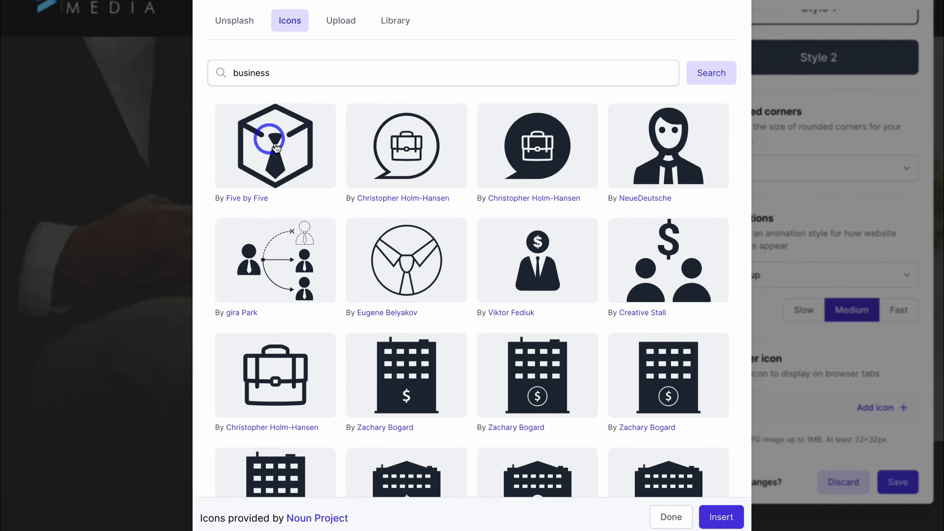
click(276, 185)
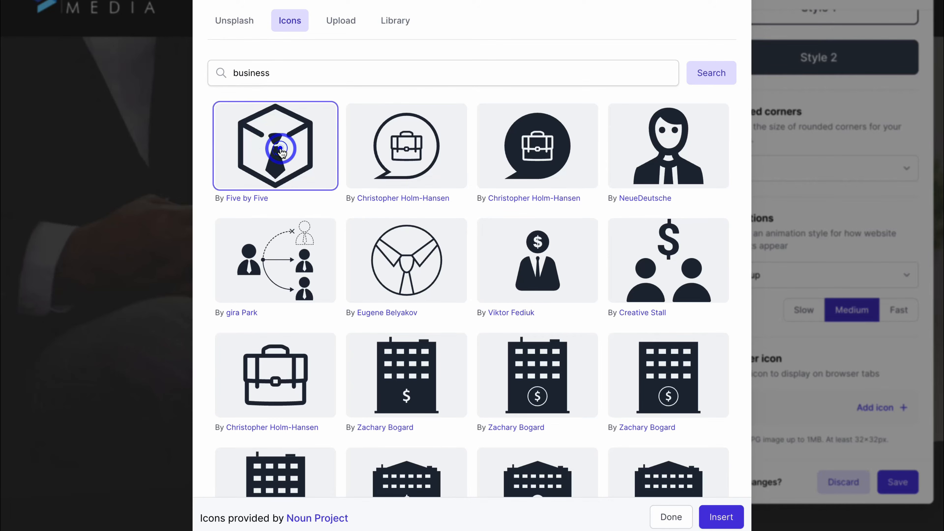
click(672, 517)
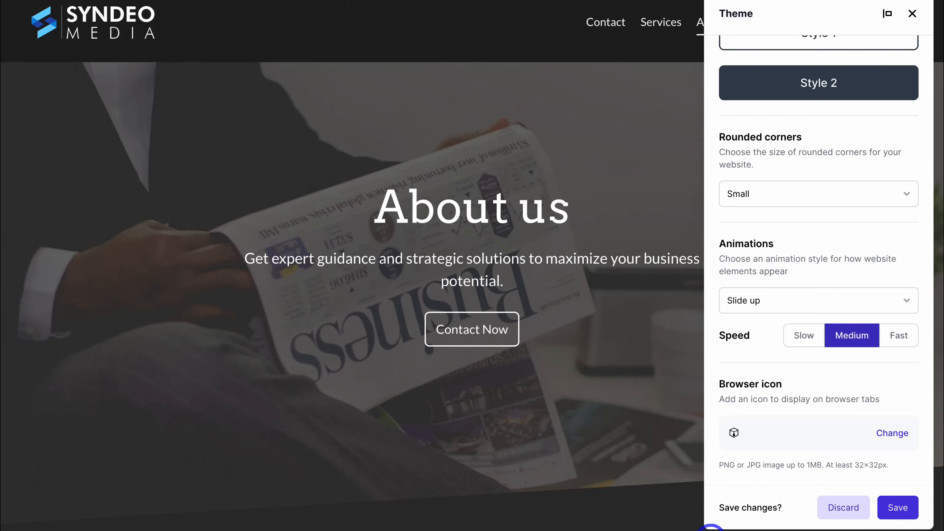
click(898, 507)
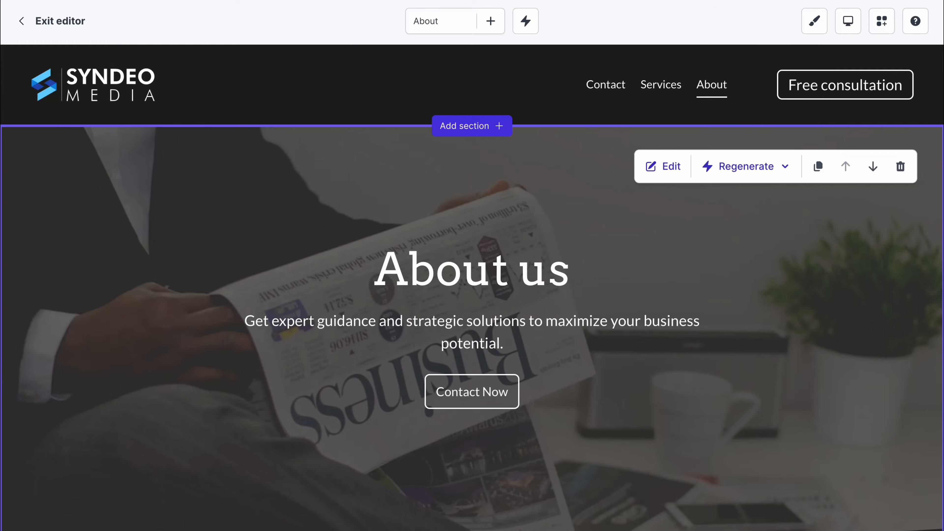
Preview the About page in Phone view and check its mobile layout, header menu and banner
click(848, 22)
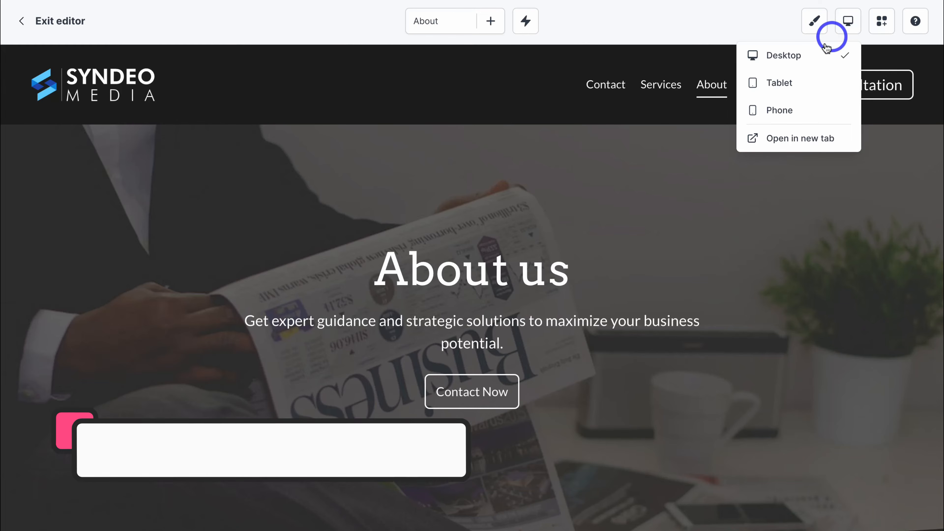
click(822, 110)
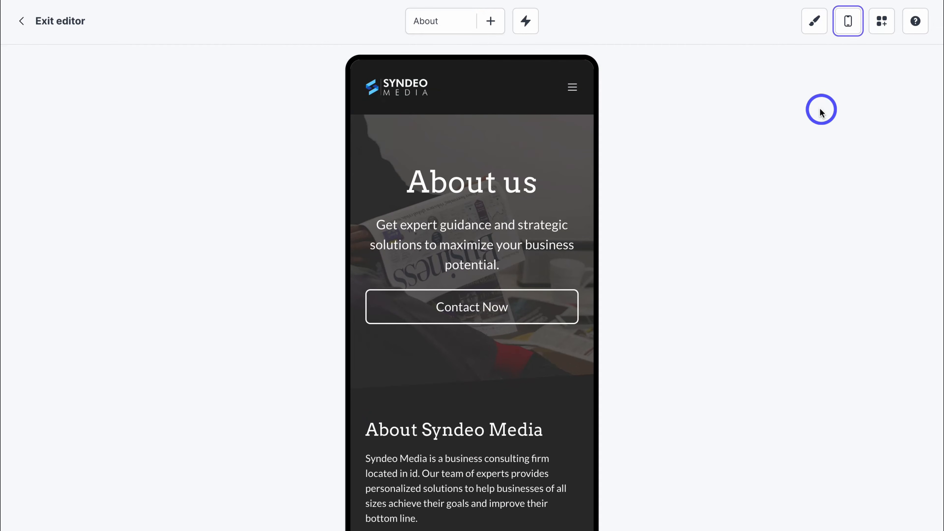
scroll(567, 158, down, 5)
scroll(567, 159, up, 5)
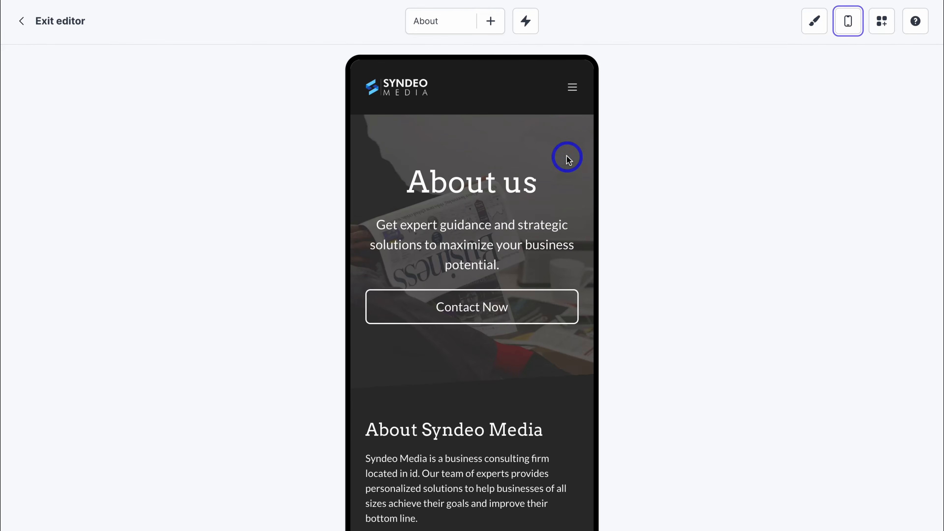
click(572, 88)
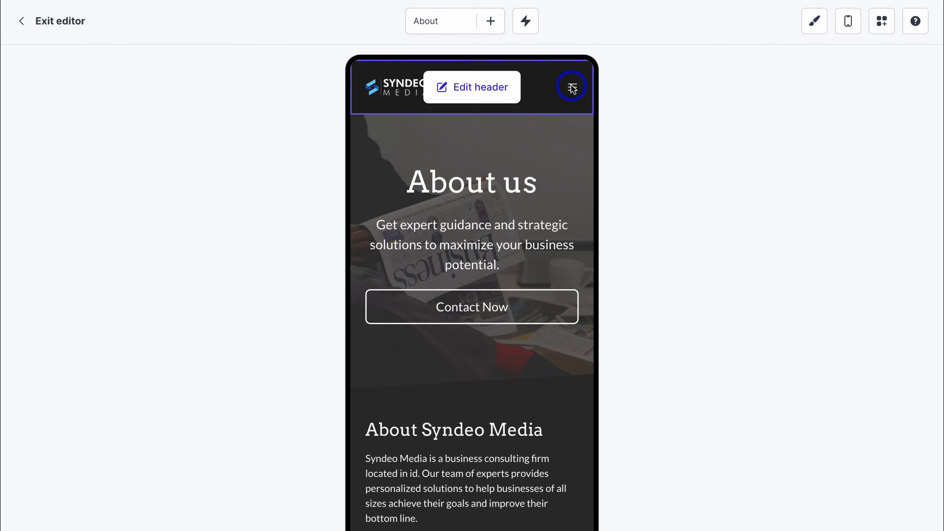
click(484, 90)
click(540, 173)
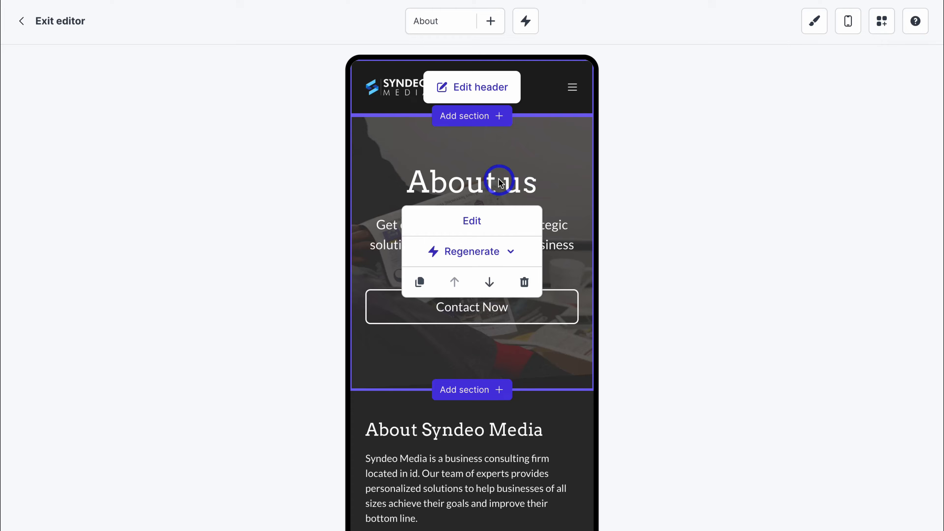
Examine the content settings of the About page's banner and the available device preview options
click(482, 221)
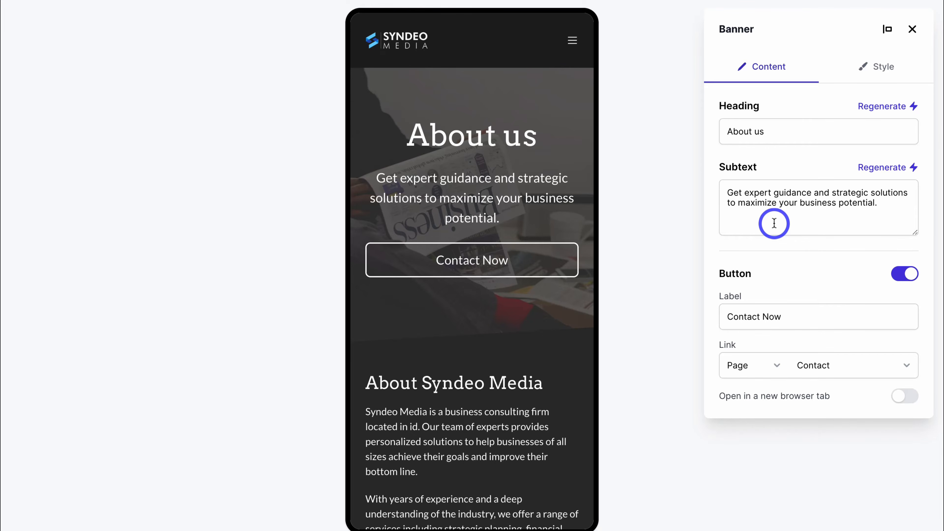
click(913, 30)
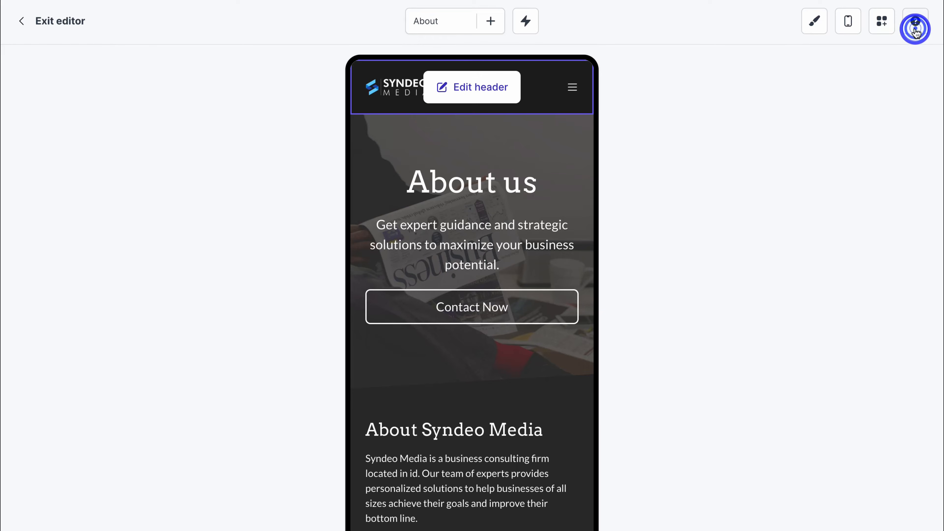
click(849, 23)
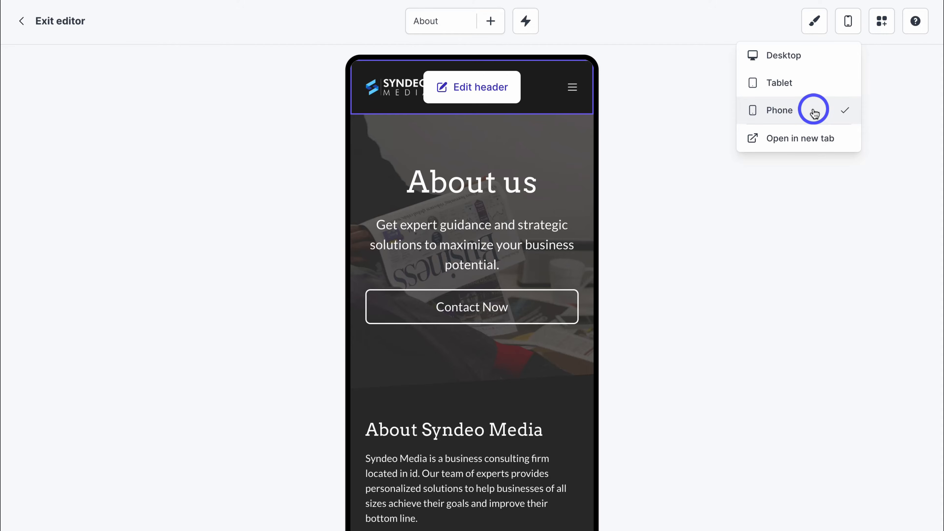
Switch to the Home page and check its phone layout from the banner down to the Services section
click(433, 23)
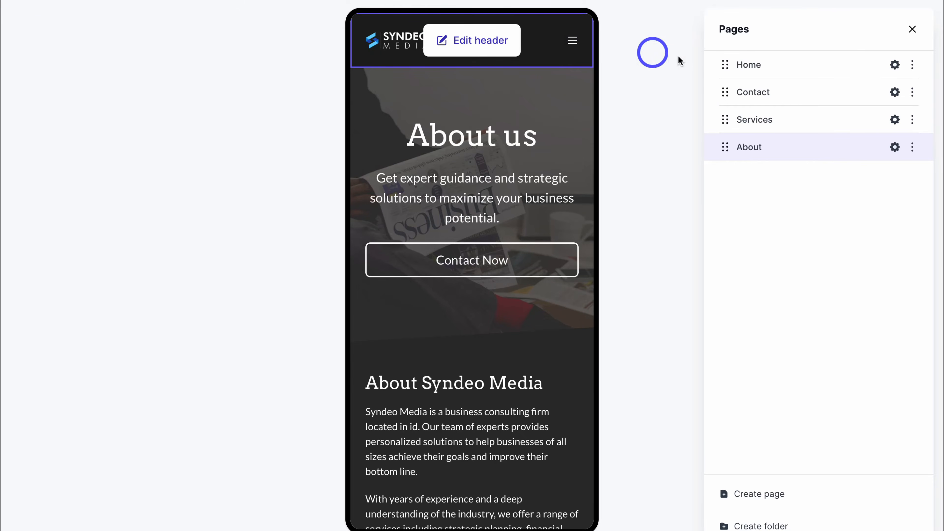
click(750, 65)
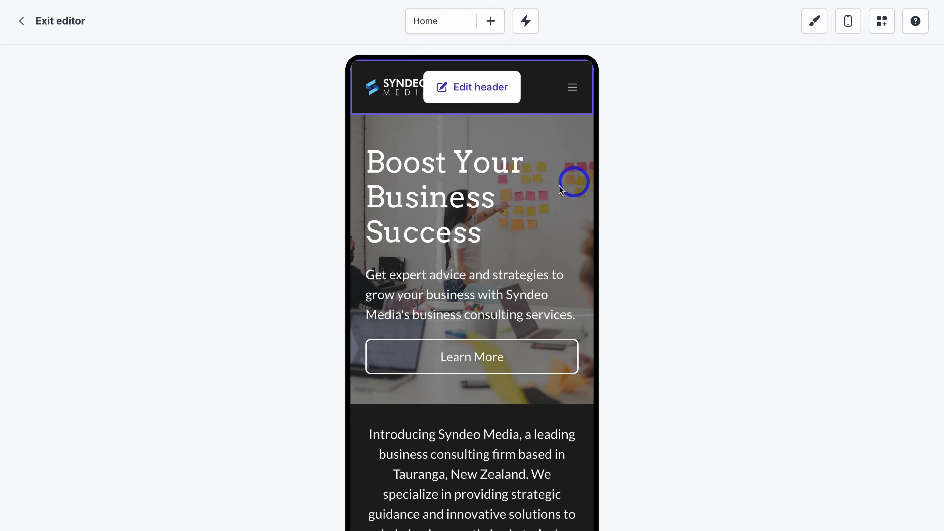
scroll(554, 186, down, 15)
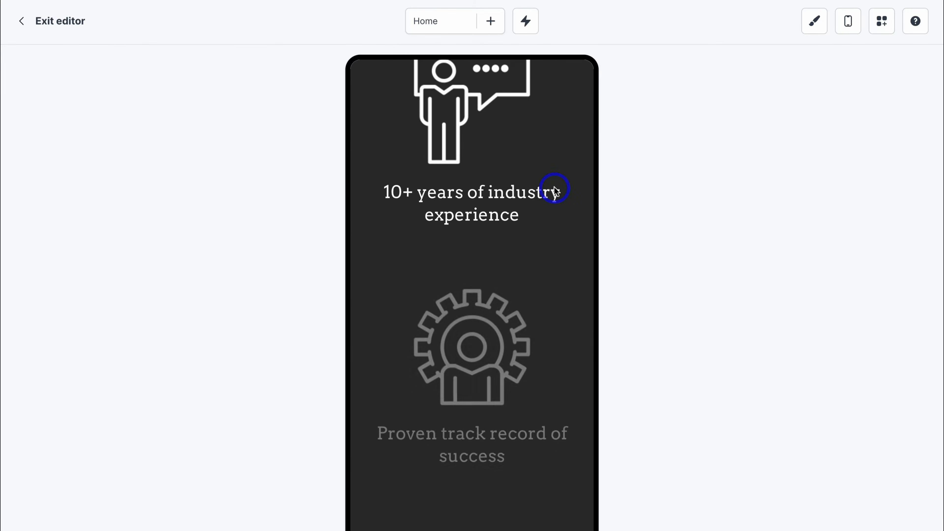
scroll(554, 187, down, 10)
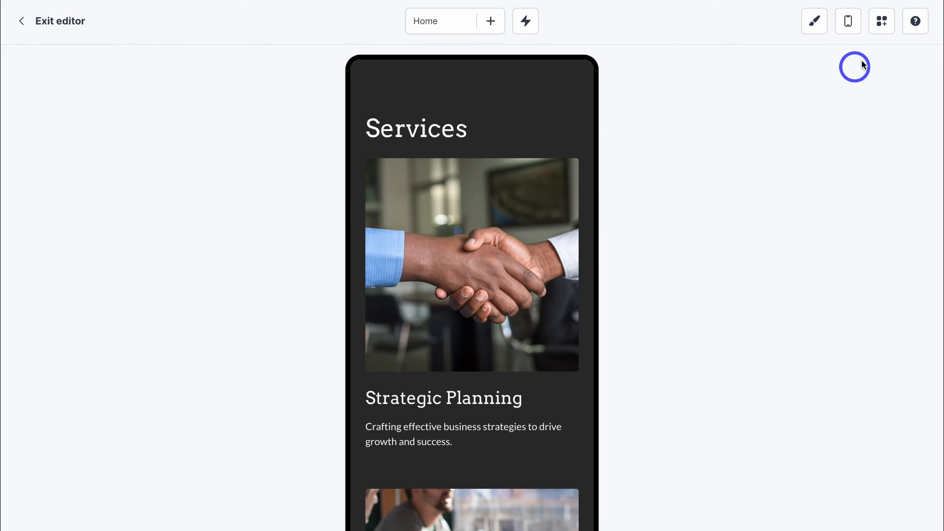
Examine the available website widgets and the Durable Support help topics
click(881, 23)
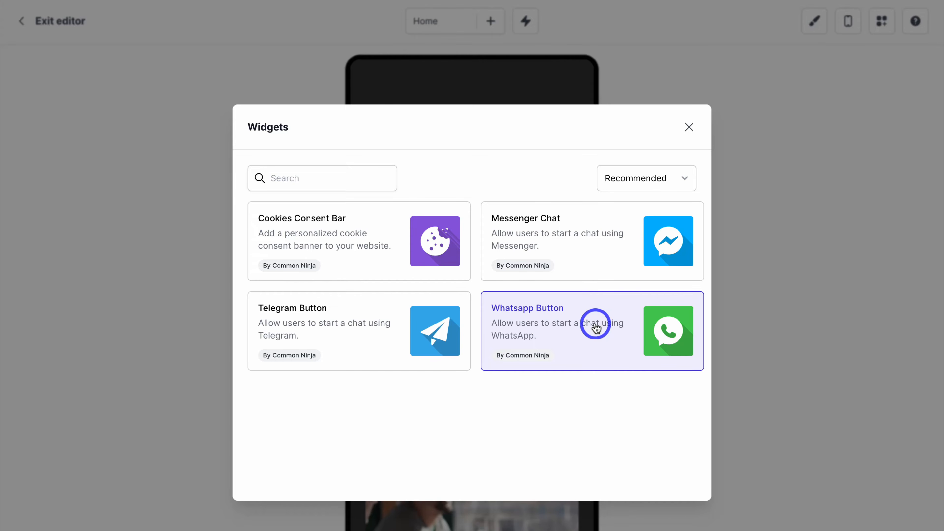
click(689, 130)
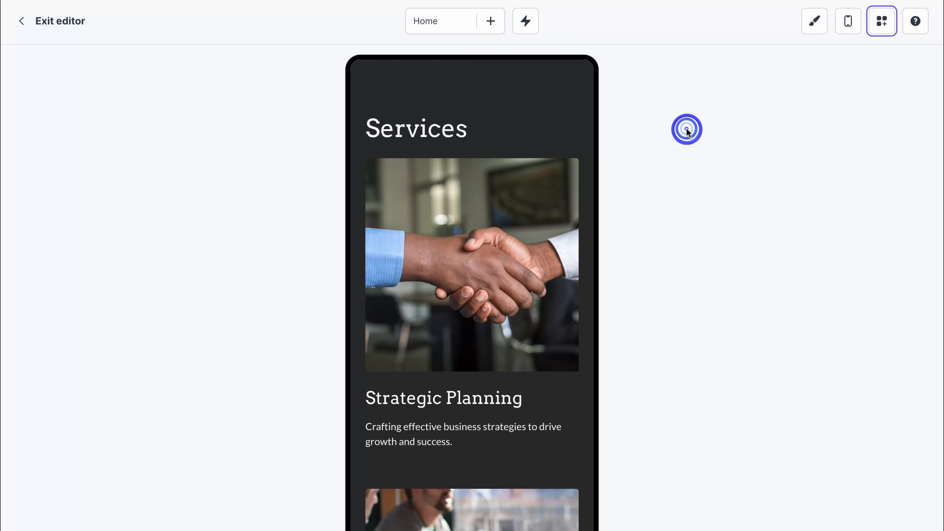
click(914, 30)
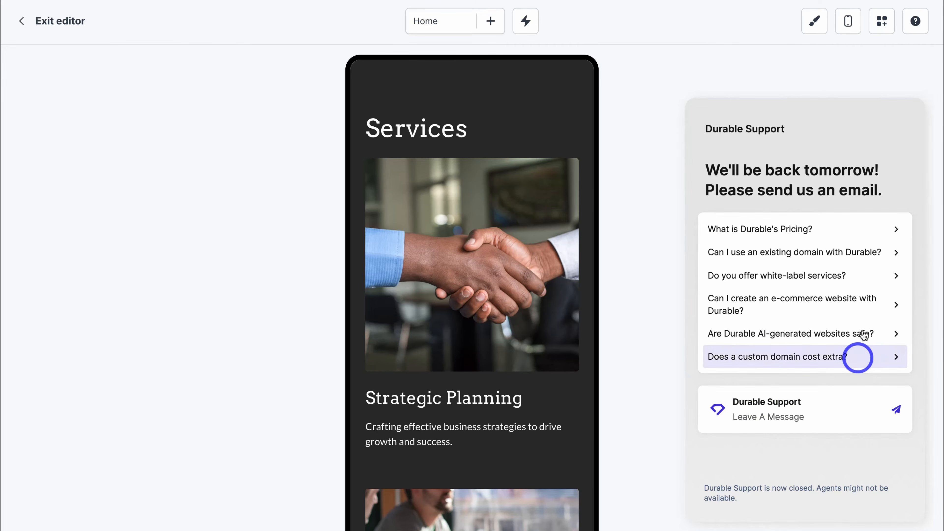
Return the Home page to Desktop view and check its header and banner
click(849, 22)
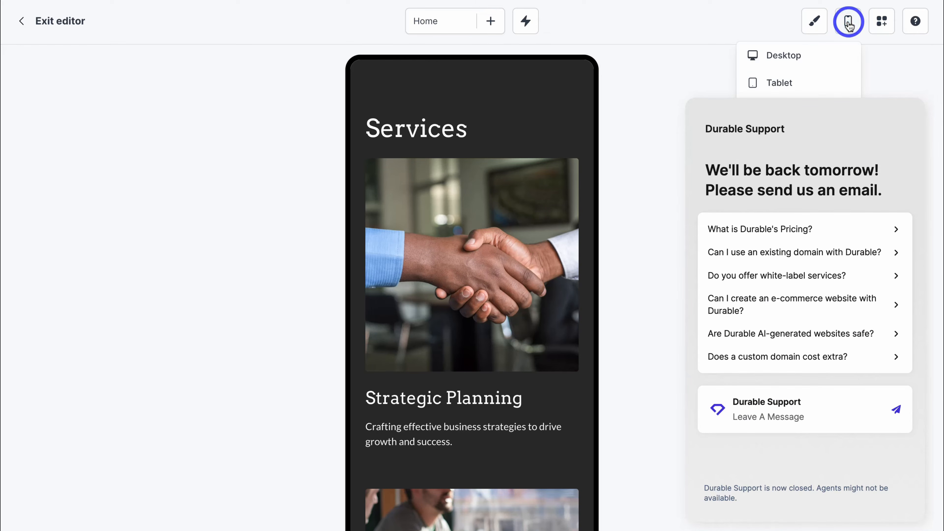
click(825, 57)
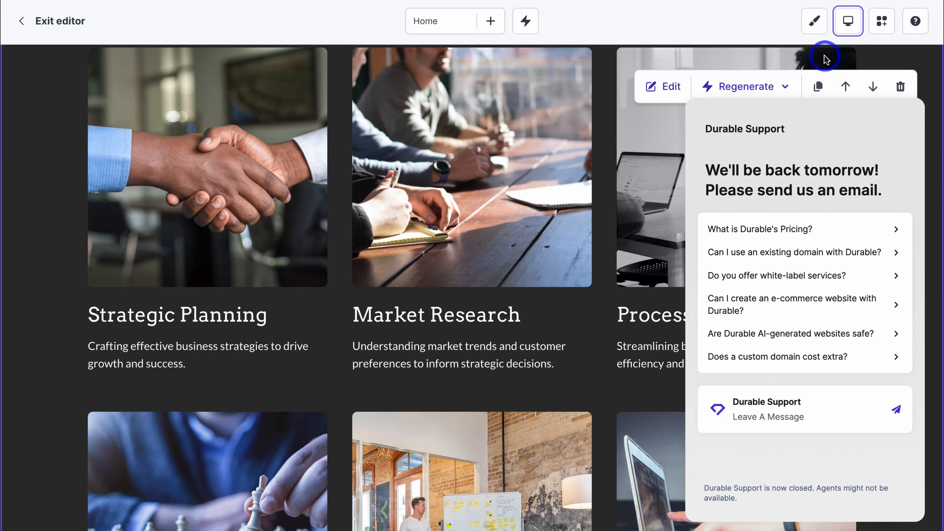
scroll(589, 78, up, 15)
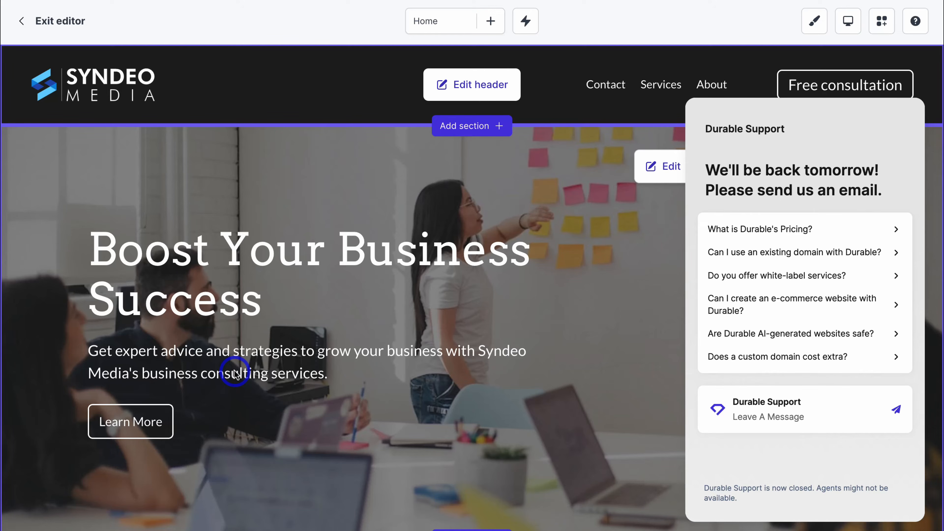
Leave the website editor and review the site's Analytics and its optimization suggestions
click(53, 24)
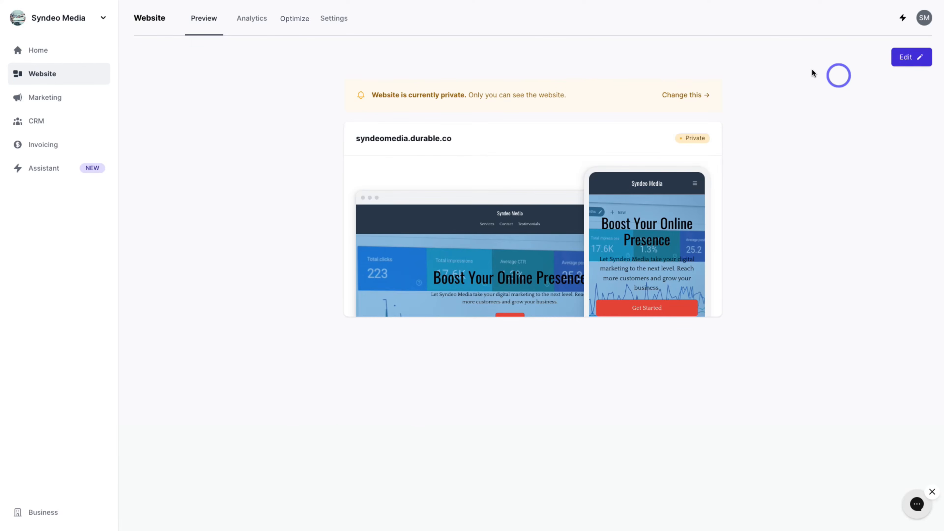
click(255, 24)
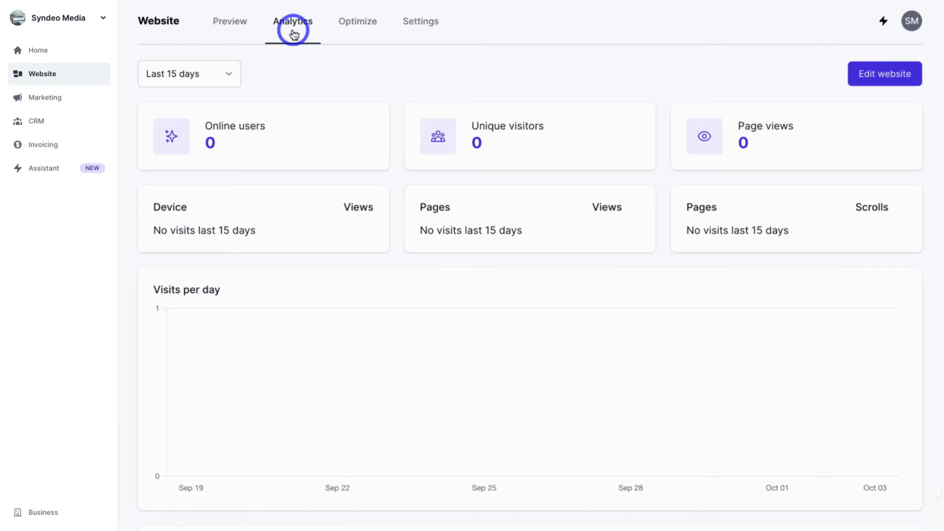
click(358, 33)
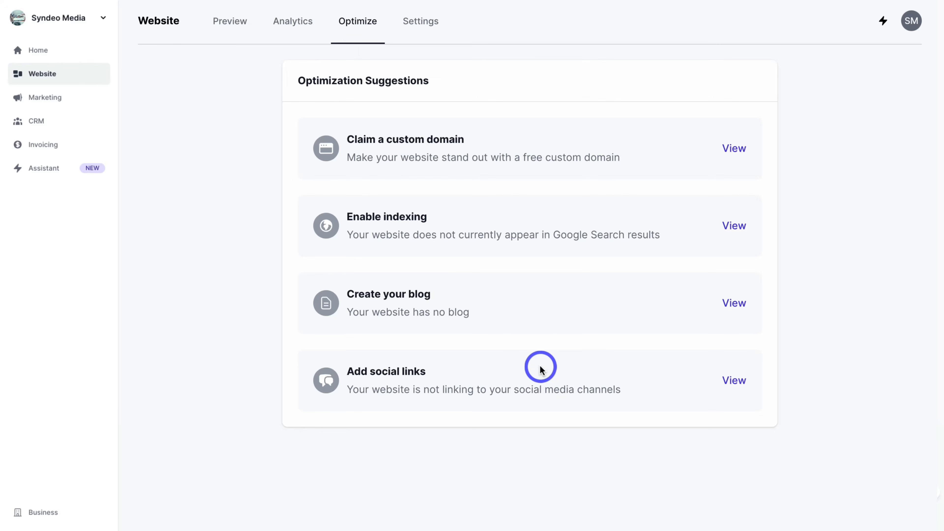
Examine the website settings for status, domain, search indexing, custom code and cache
click(421, 30)
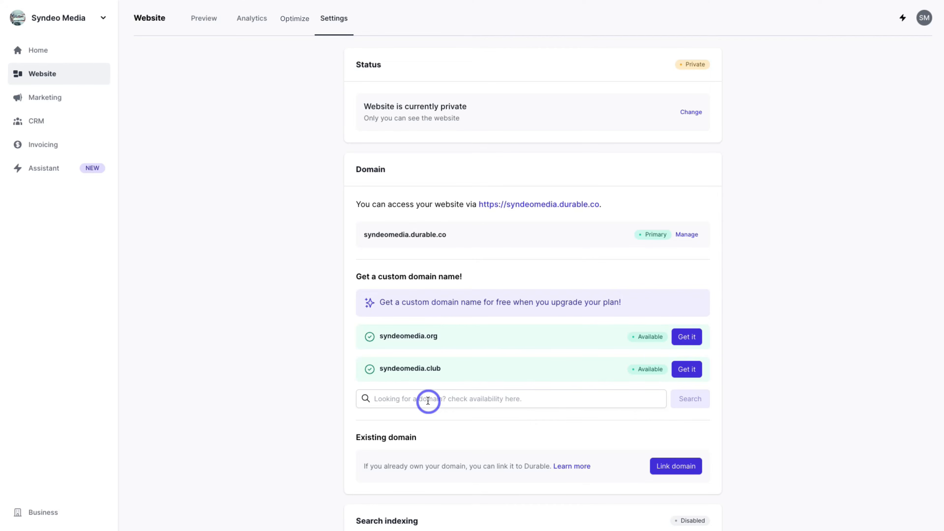
scroll(428, 400, down, 6)
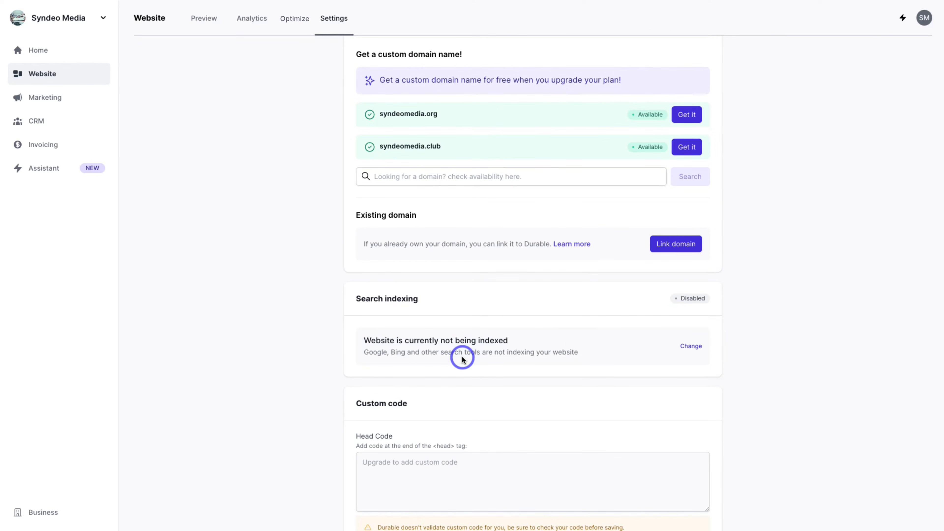
scroll(462, 357, down, 4)
scroll(462, 357, down, 1)
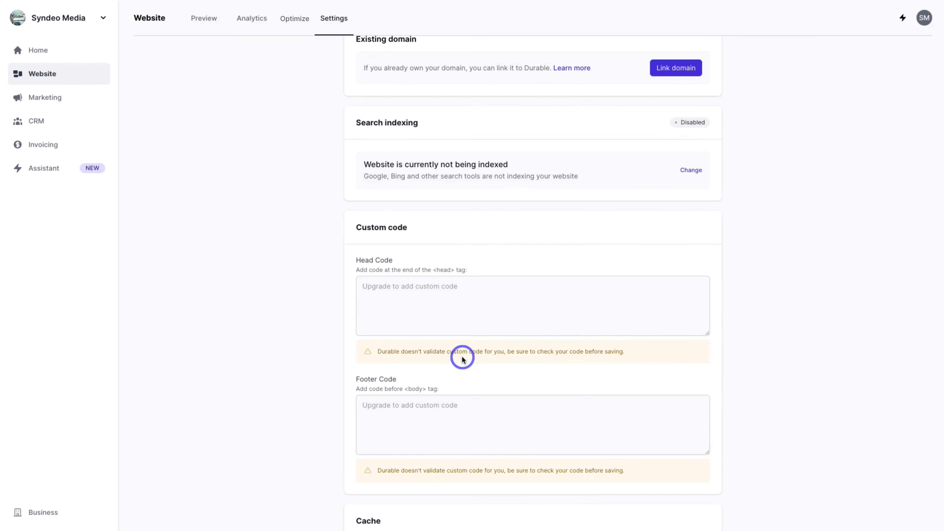
scroll(462, 357, down, 3)
scroll(462, 357, up, 2)
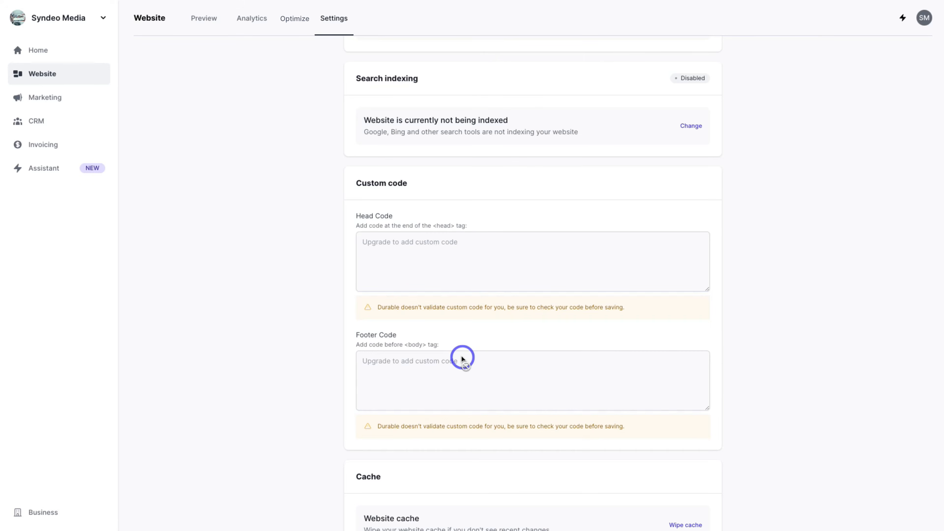
scroll(462, 359, up, 10)
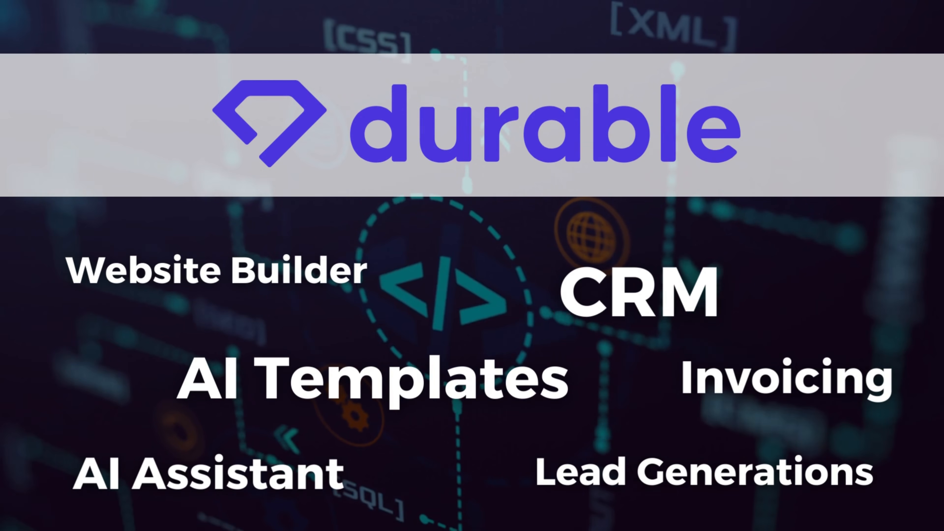
Generate a Facebook post promotion about "Digital Marketing for small businesses." in a Professional tone of voice
click(66, 99)
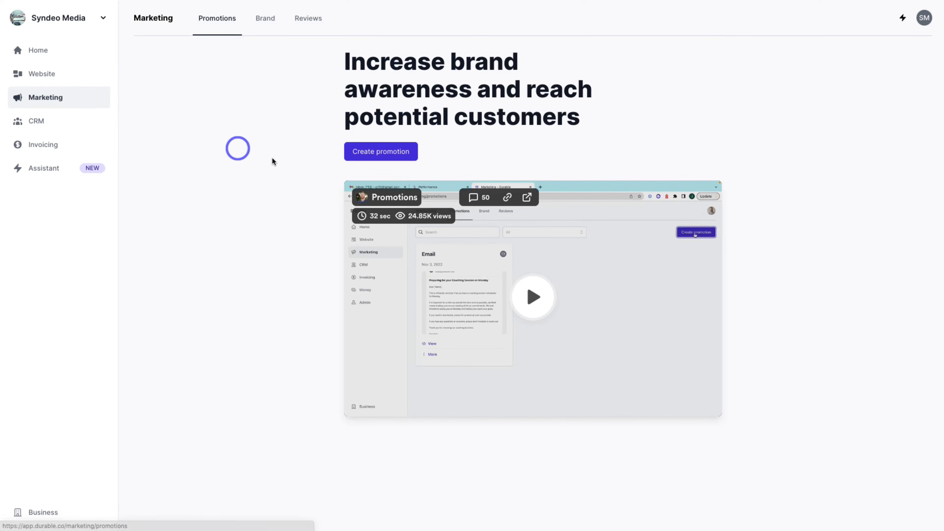
click(375, 156)
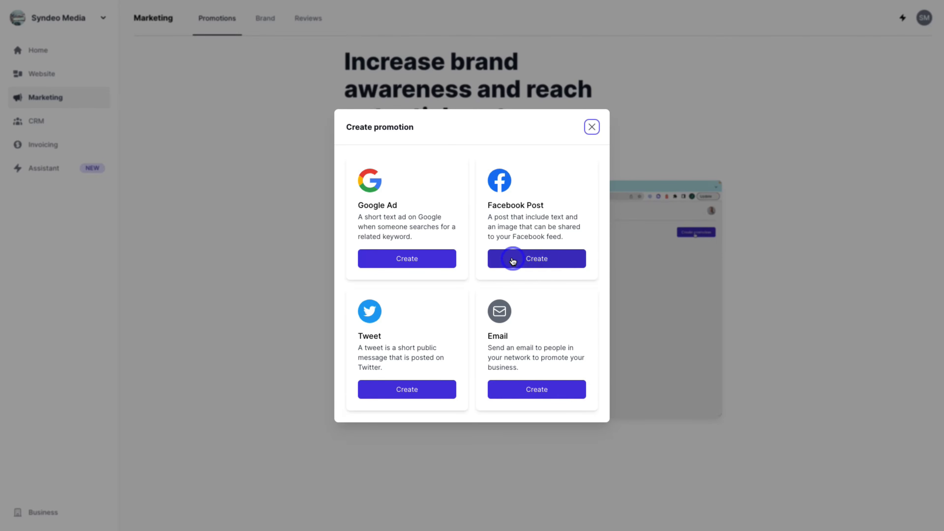
click(561, 262)
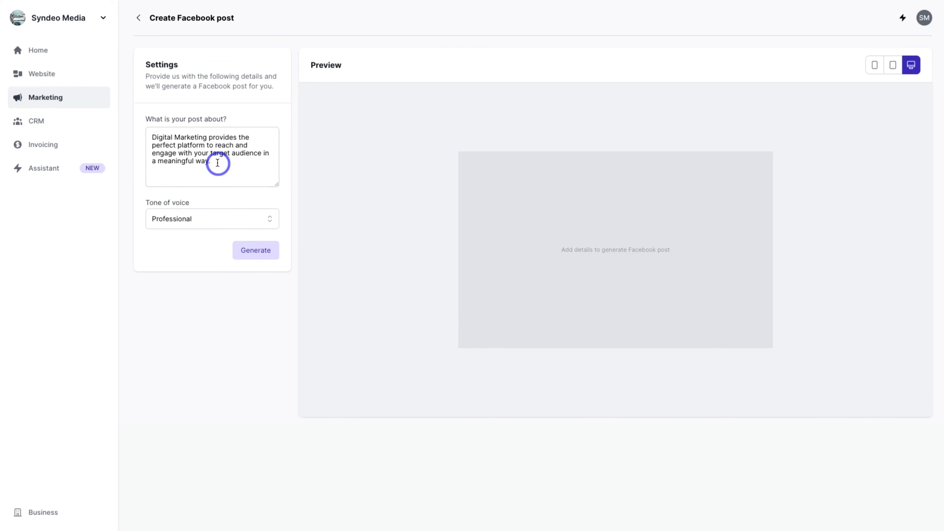
drag(218, 163, 152, 136)
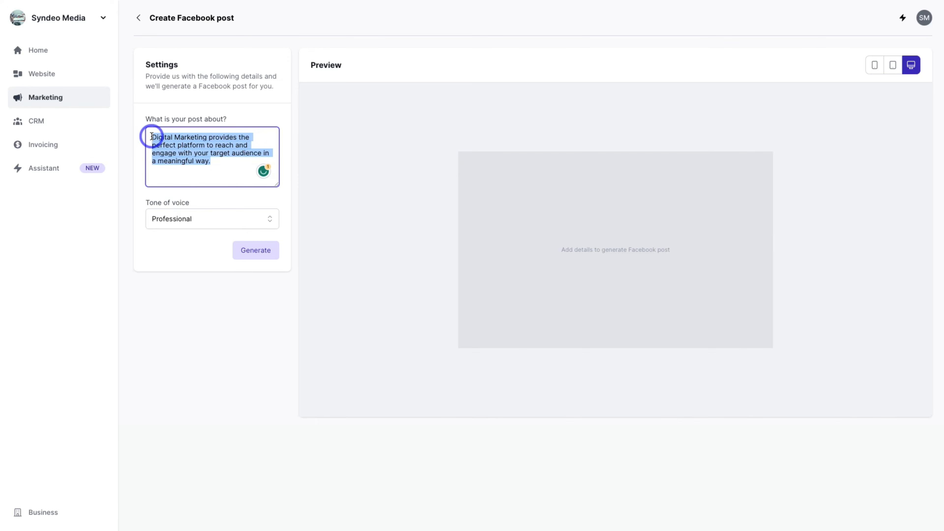
text(Digital Marketing for small businesses.)
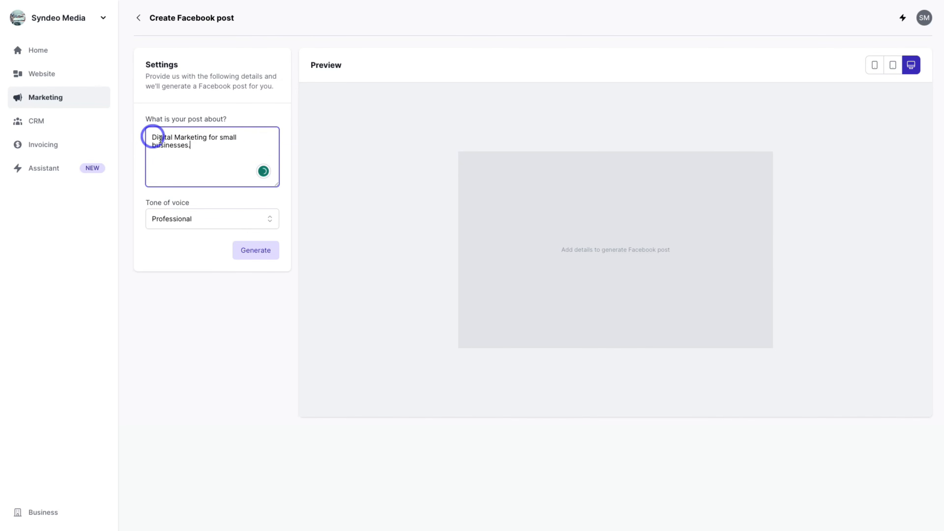
click(199, 219)
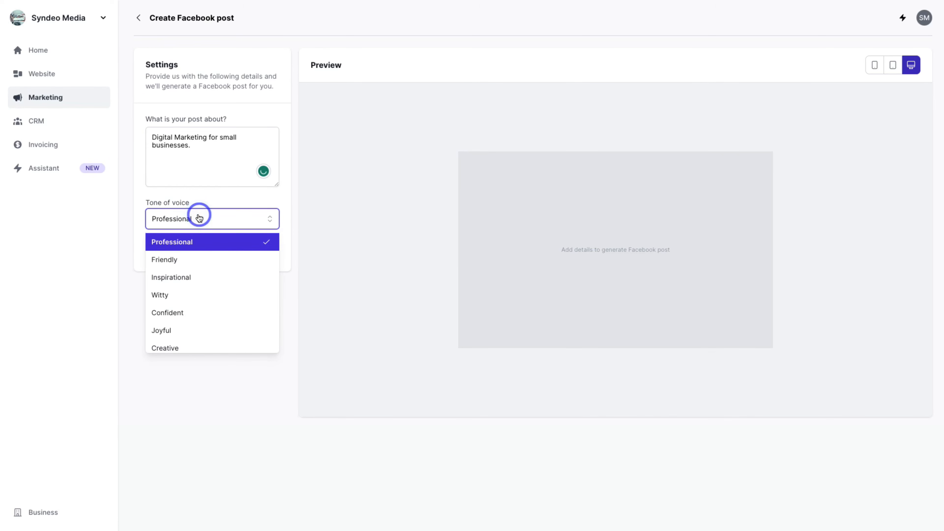
click(206, 242)
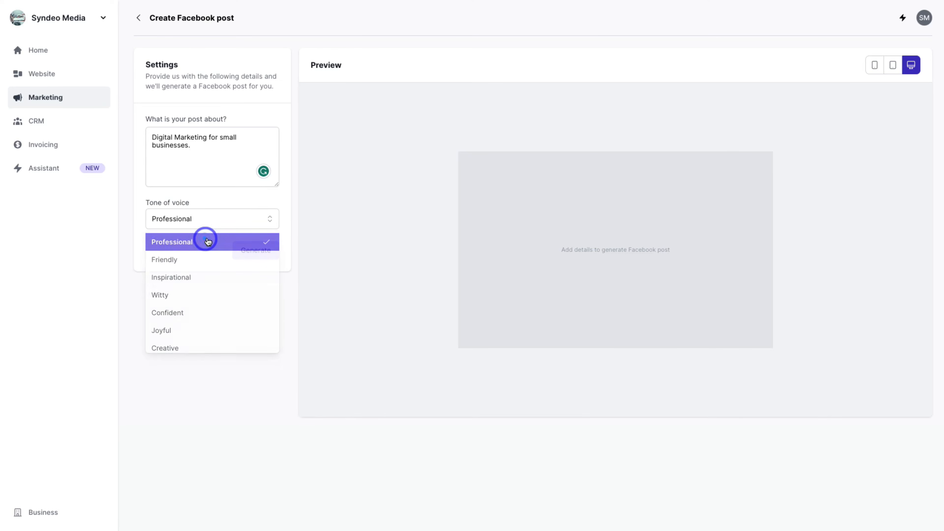
click(254, 250)
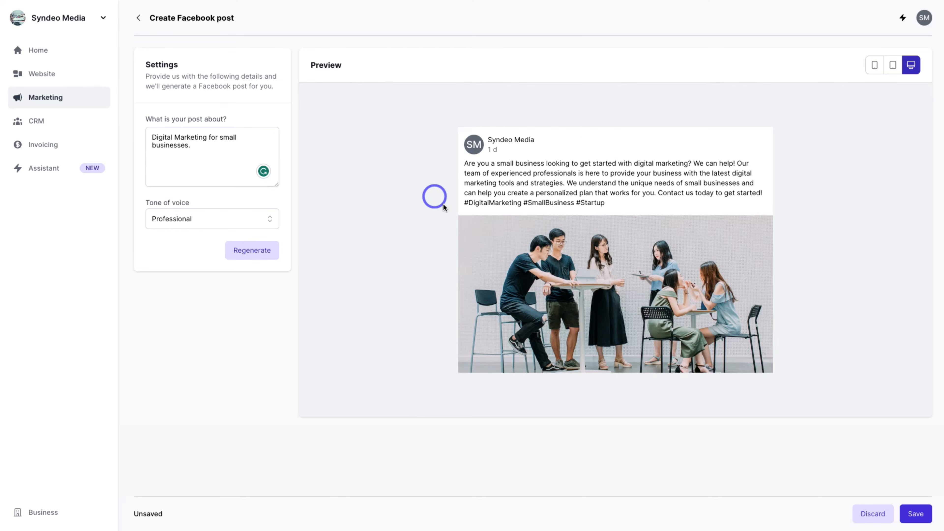
Review the generated Facebook post's editable text and image, and save the promotion
click(570, 202)
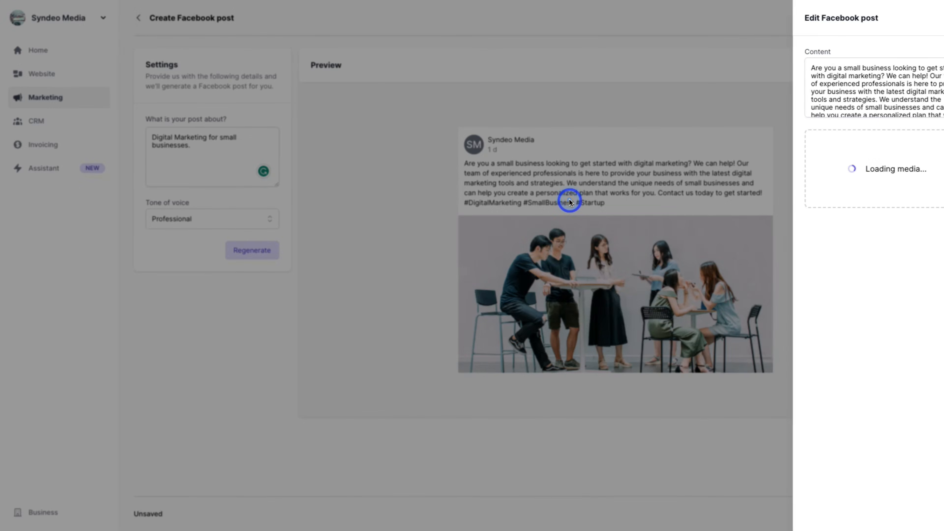
scroll(852, 111, down, 1)
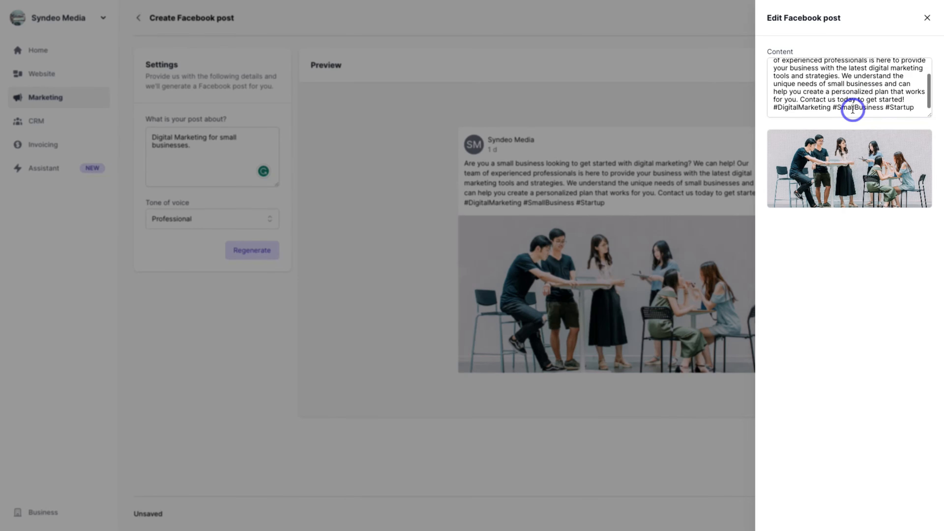
scroll(853, 110, up, 1)
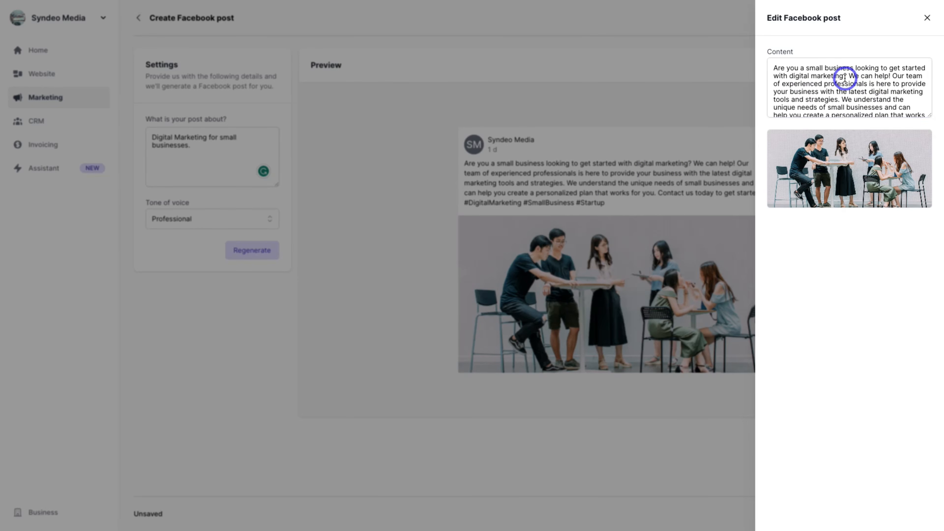
mouse_move(856, 171)
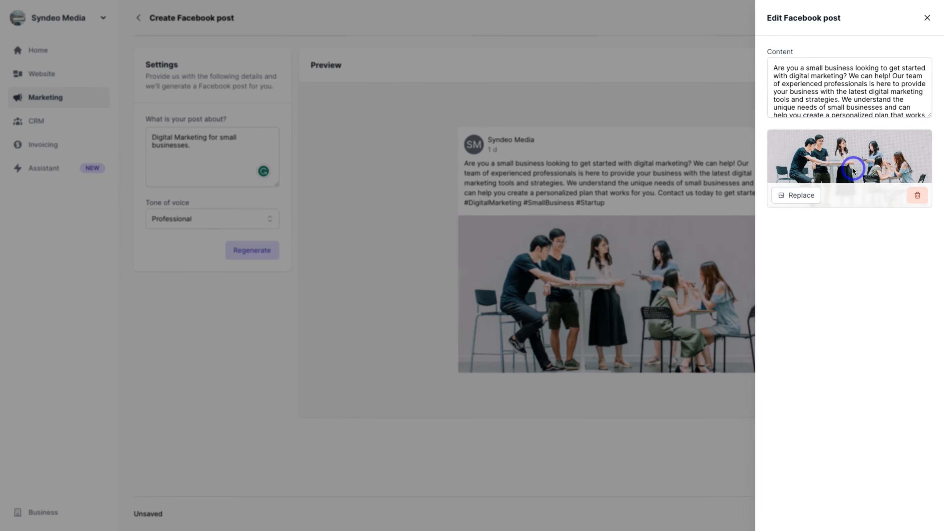
click(926, 19)
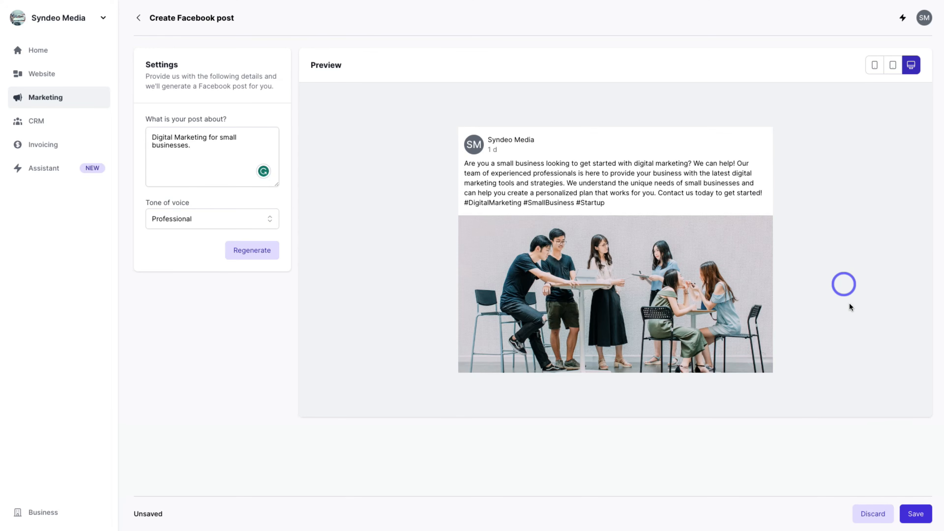
click(916, 517)
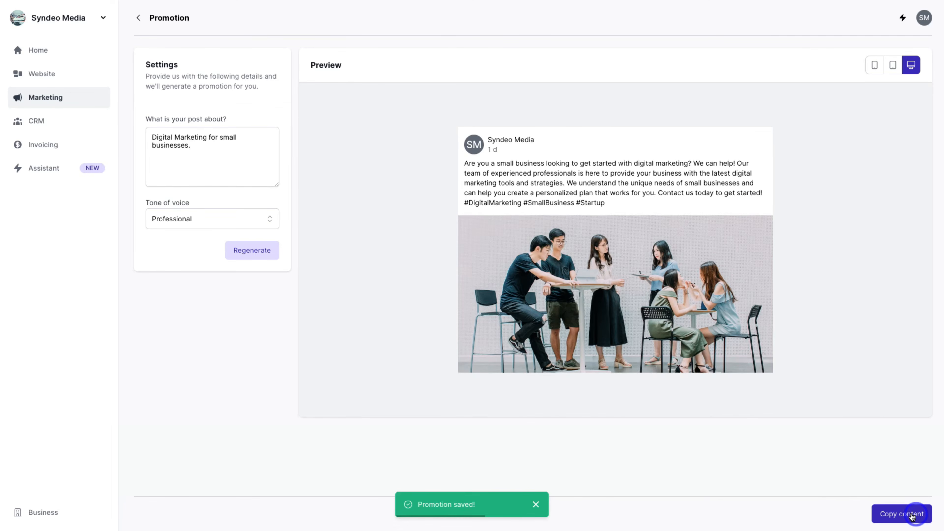
View the Facebook post's copyable text and downloadable image, and return to the list of promotions
click(919, 516)
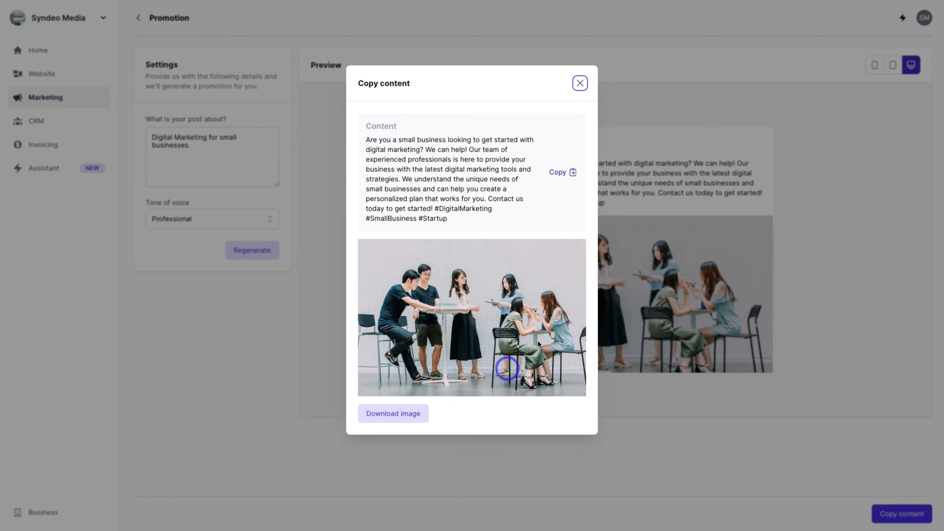
click(581, 84)
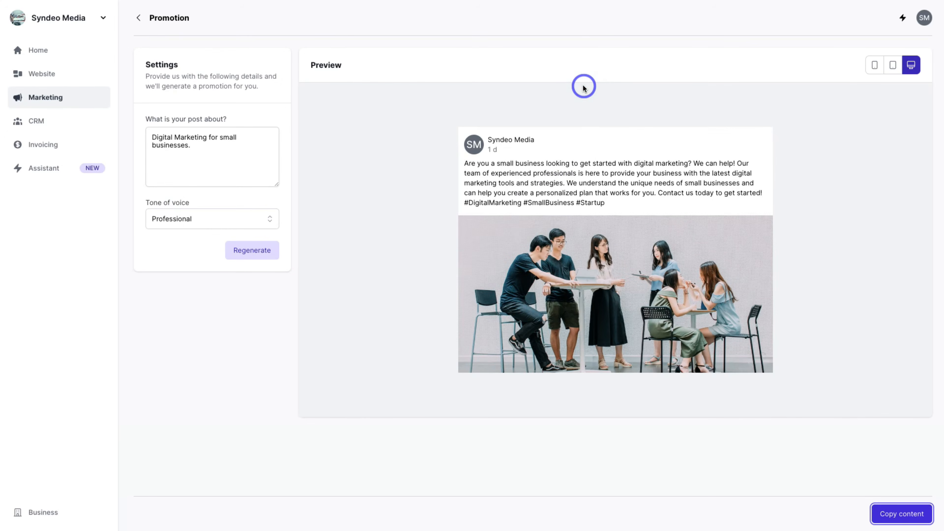
click(163, 18)
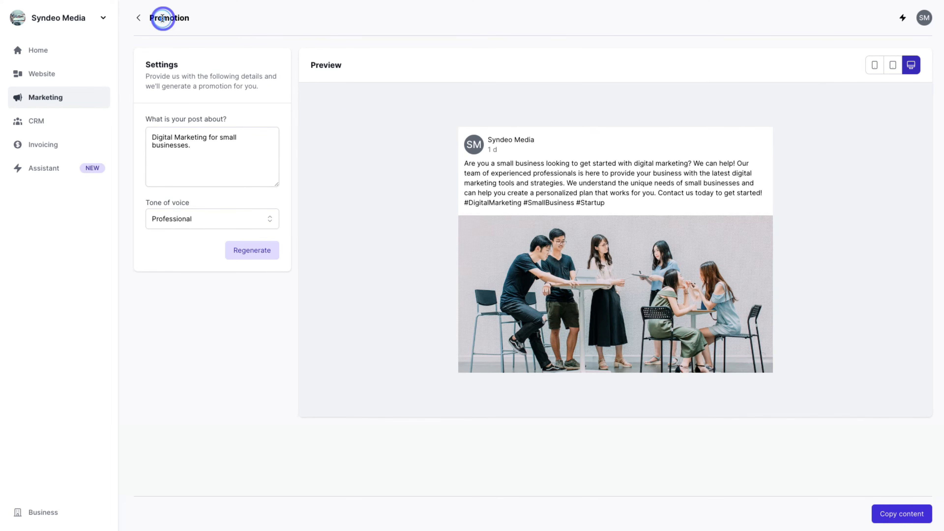
click(138, 18)
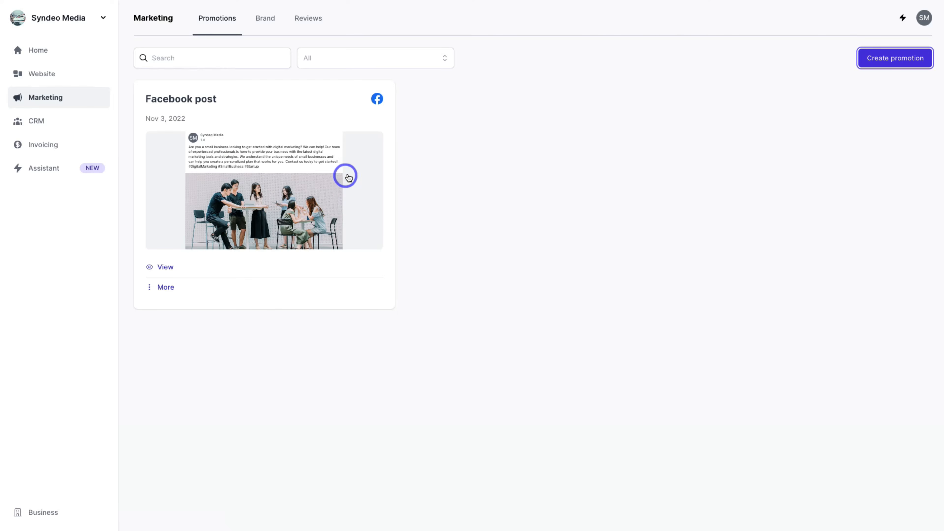
Start an Email promotion, examine its topic and tone of voice settings, and go back without generating it
click(894, 60)
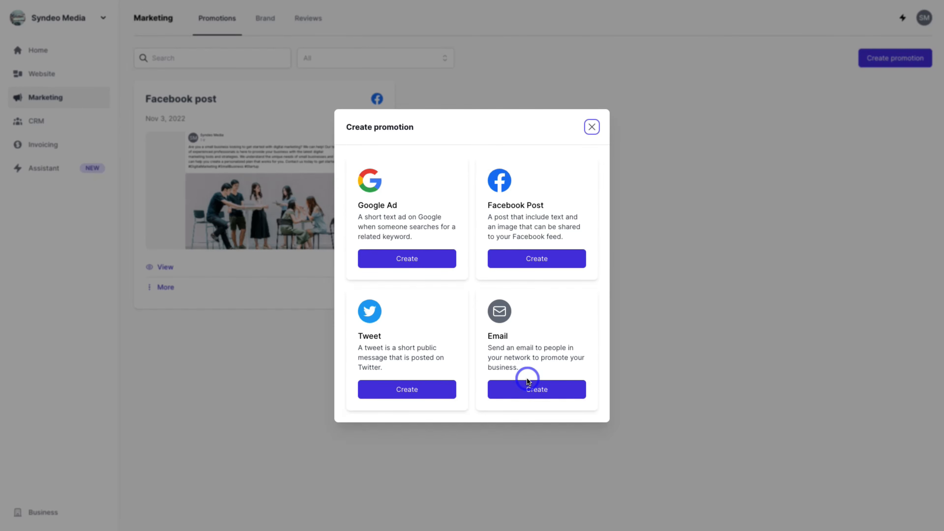
click(543, 389)
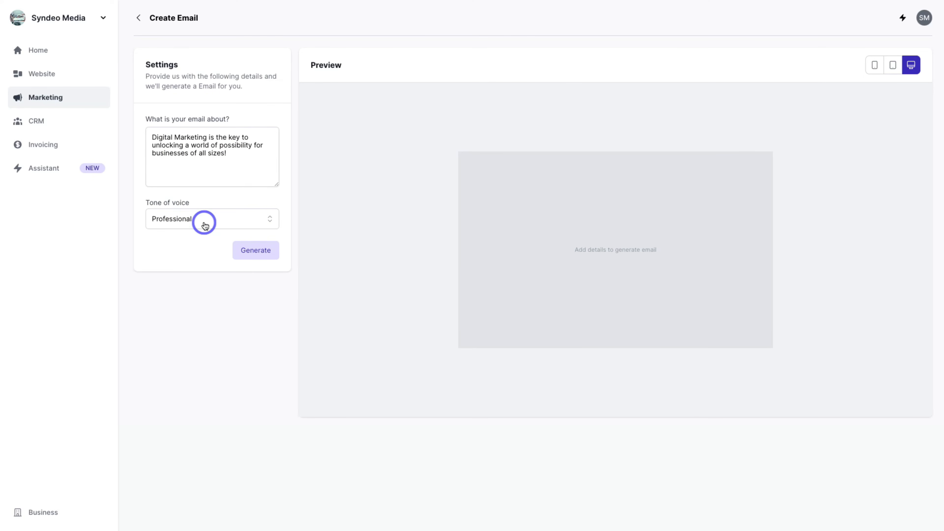
click(139, 18)
Upload the blue-on-white wordmark version of Syndeo Media Logo.png from the computer as the brand logo
click(261, 16)
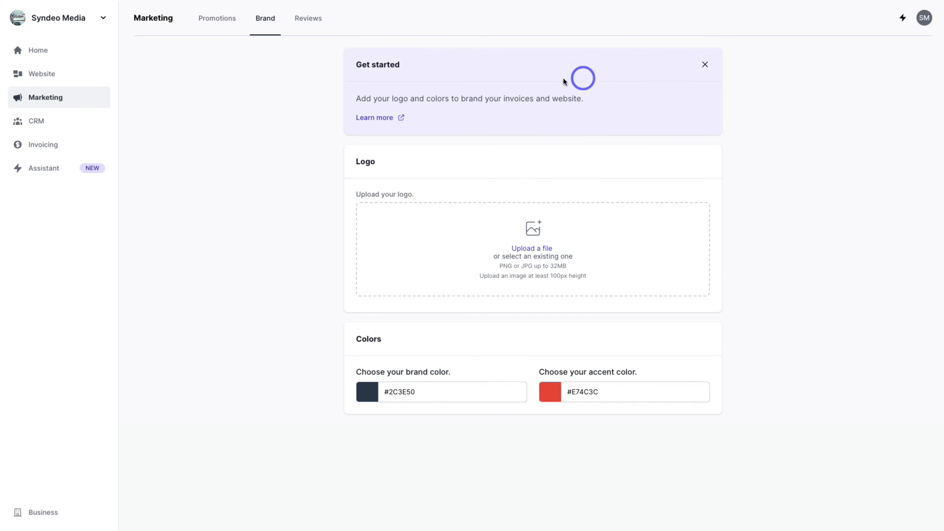
click(506, 239)
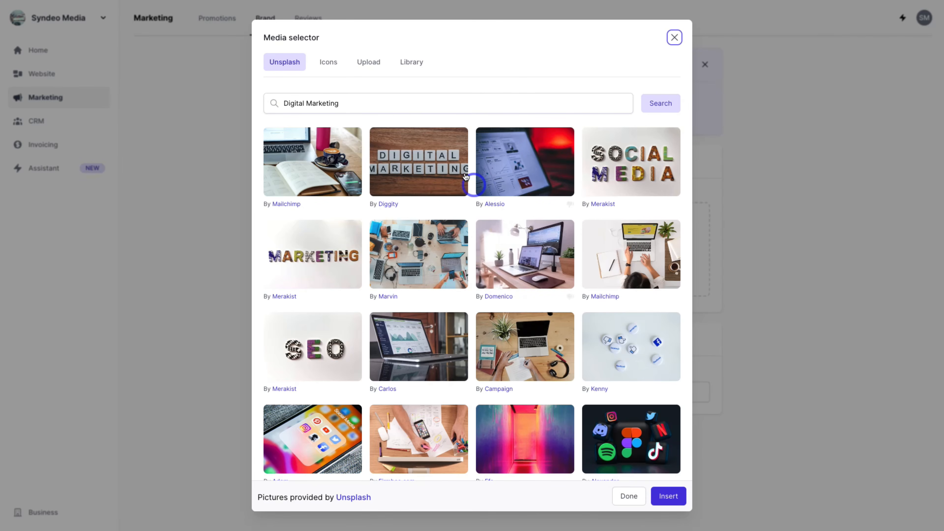
click(366, 62)
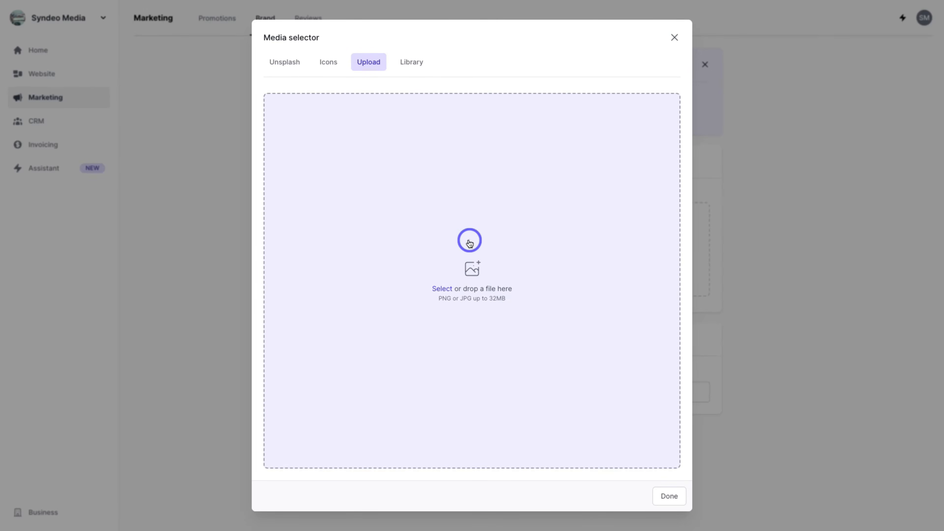
click(470, 243)
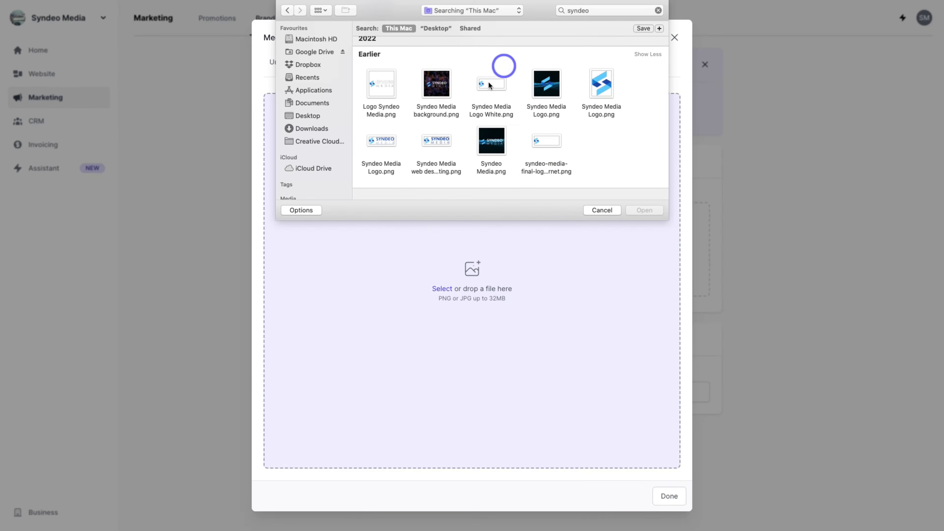
click(386, 140)
click(645, 211)
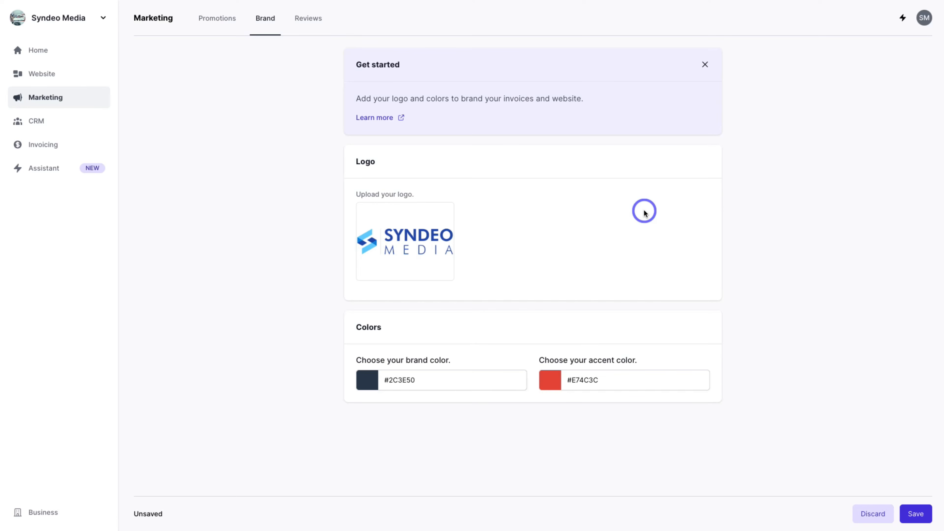
Set the brand color to #1376d8 and the accent color to #3cd8e7, and save the branding
click(369, 382)
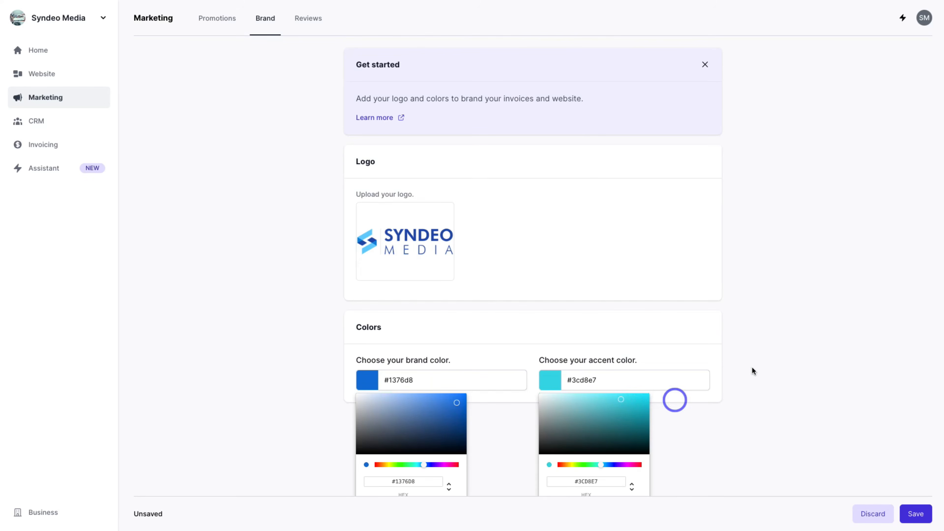
click(761, 339)
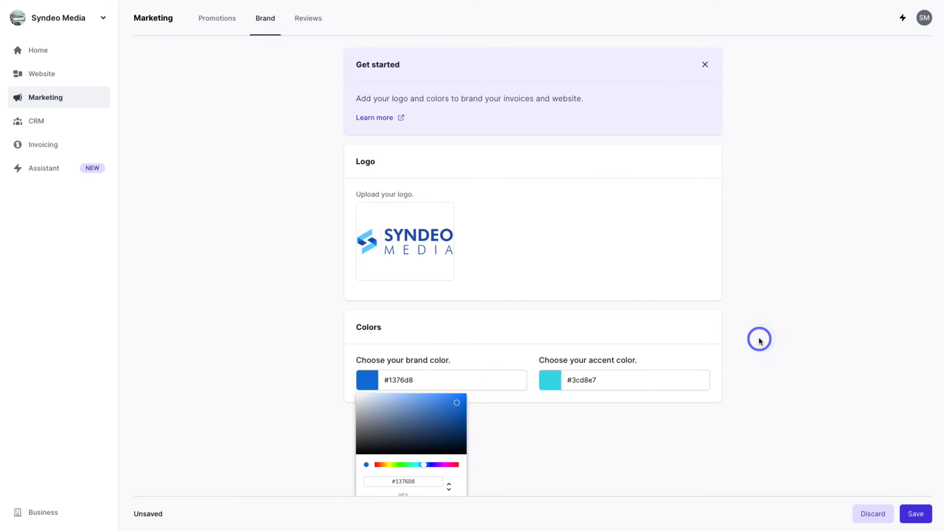
click(914, 512)
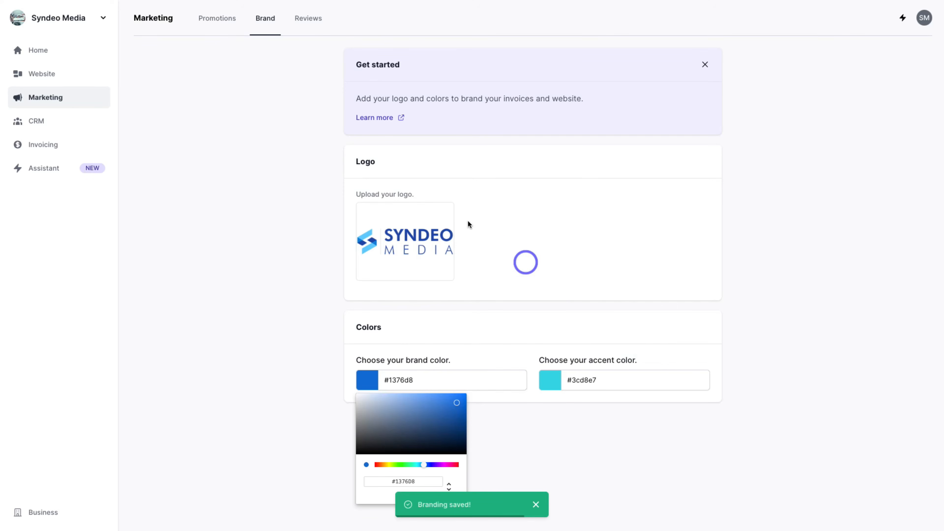
Check the Marketing reviews feature and decline viewing the upgrade plans
click(309, 19)
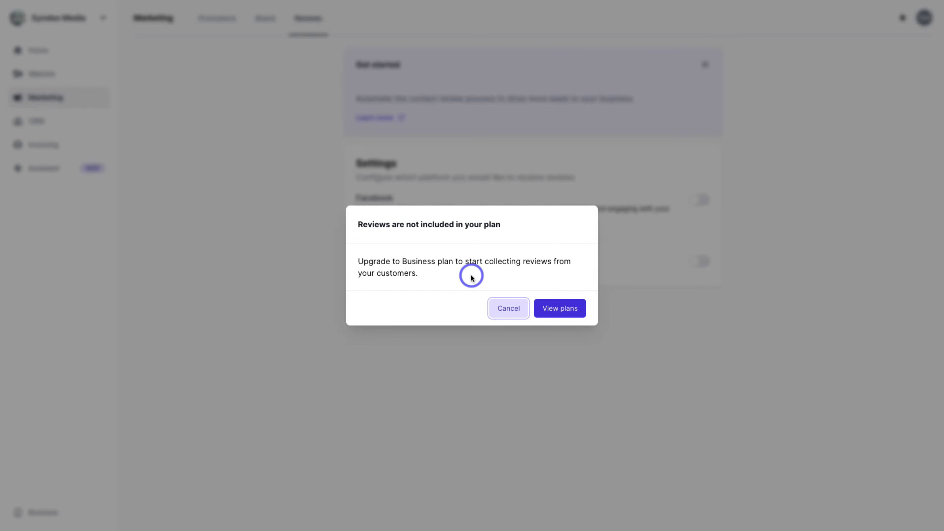
click(509, 309)
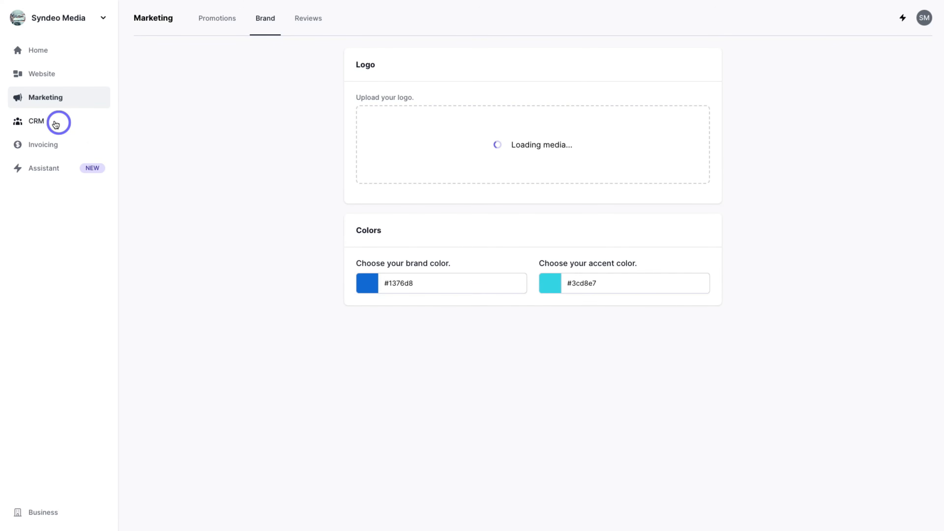
Create a CRM contact with name, email and address, company Kings Club, status Lead, source Website and note "This is a new roofing business lead."
click(44, 121)
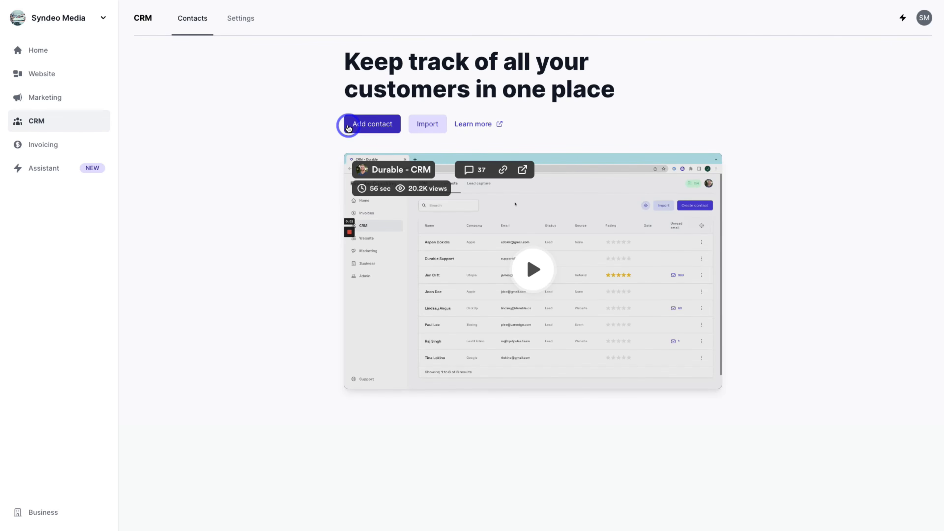
click(372, 122)
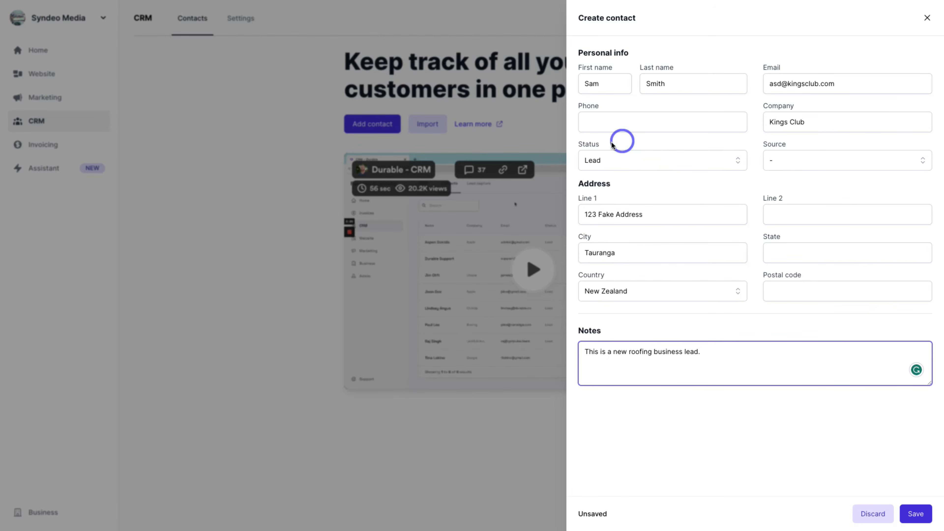
click(732, 160)
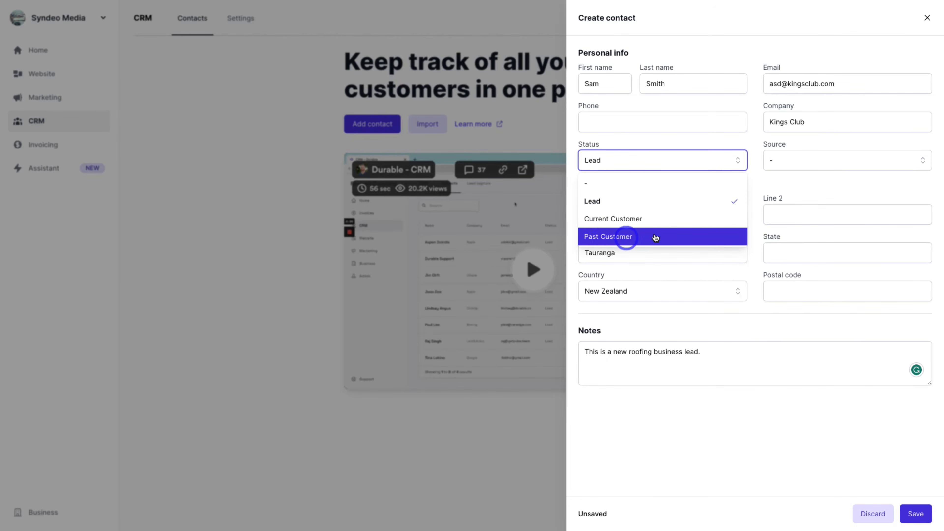
click(757, 185)
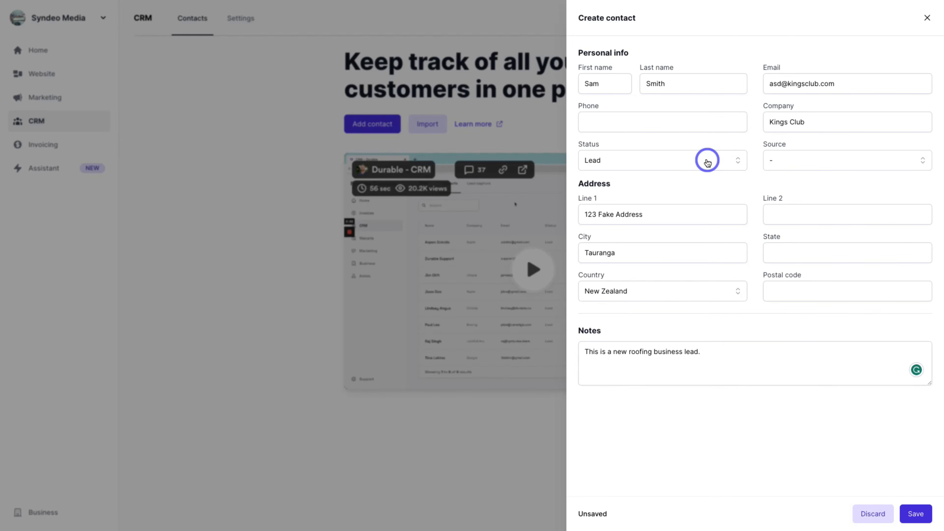
click(798, 161)
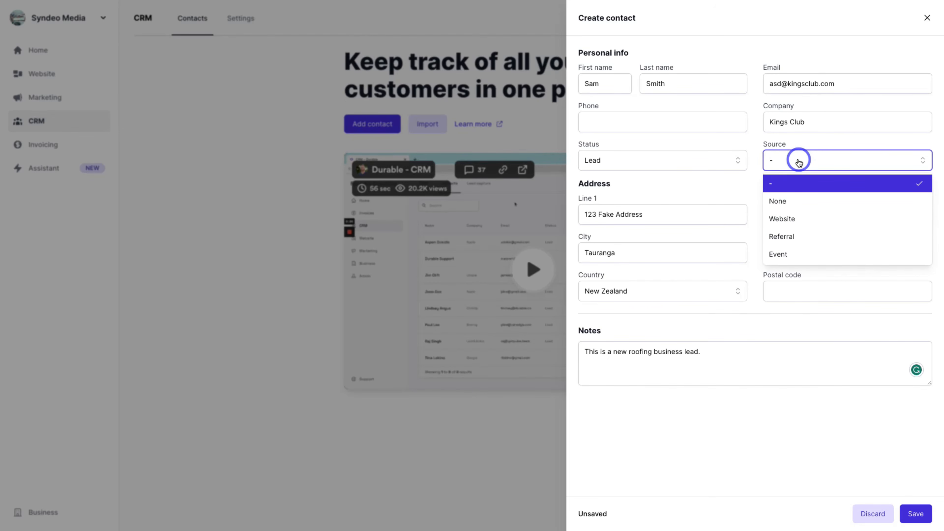
click(811, 218)
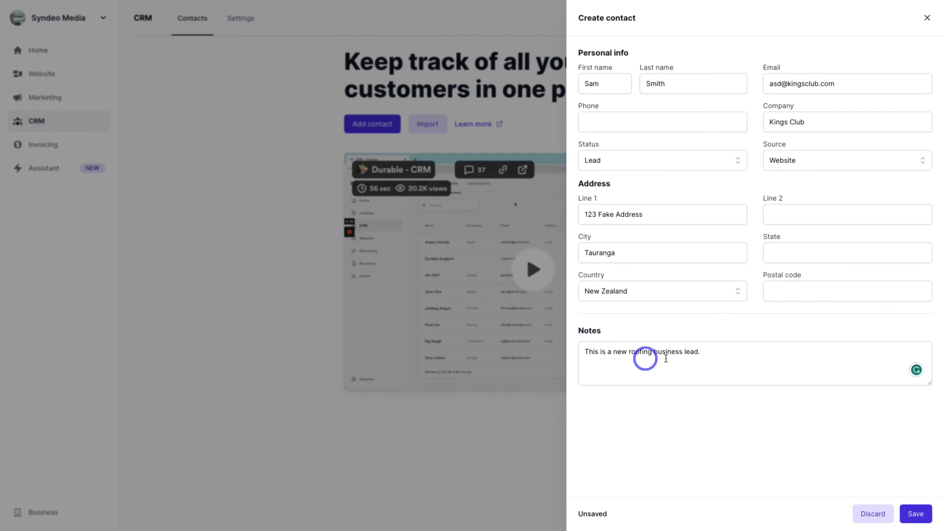
click(916, 515)
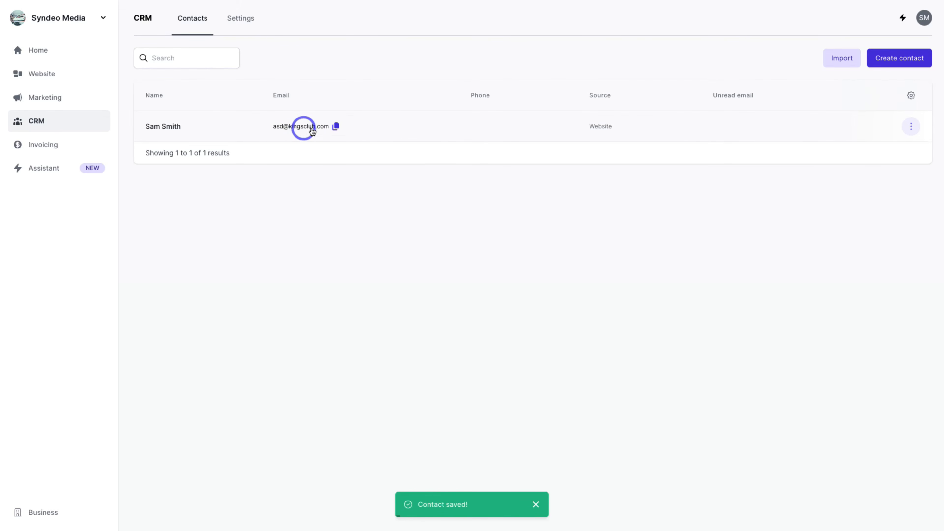
Add a custom Date field labelled "Contacted" to the CRM contacts and save it
click(911, 95)
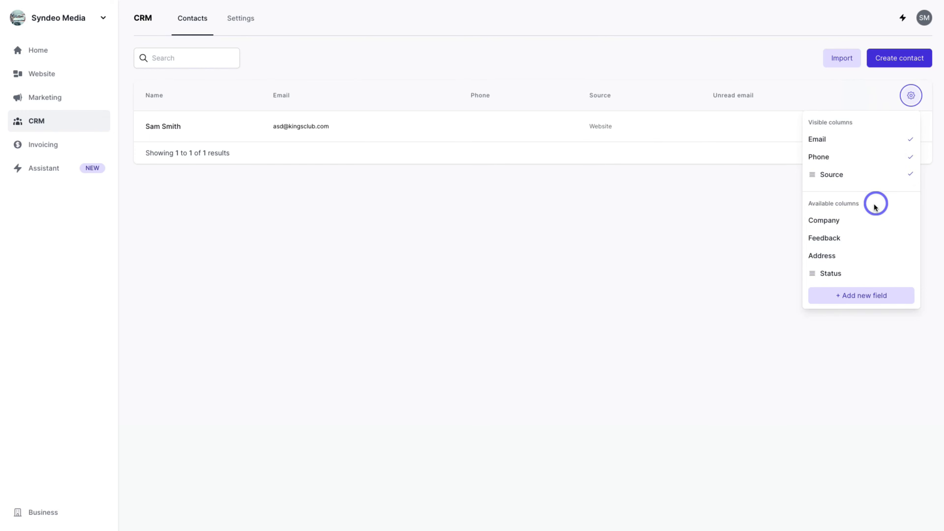
click(865, 297)
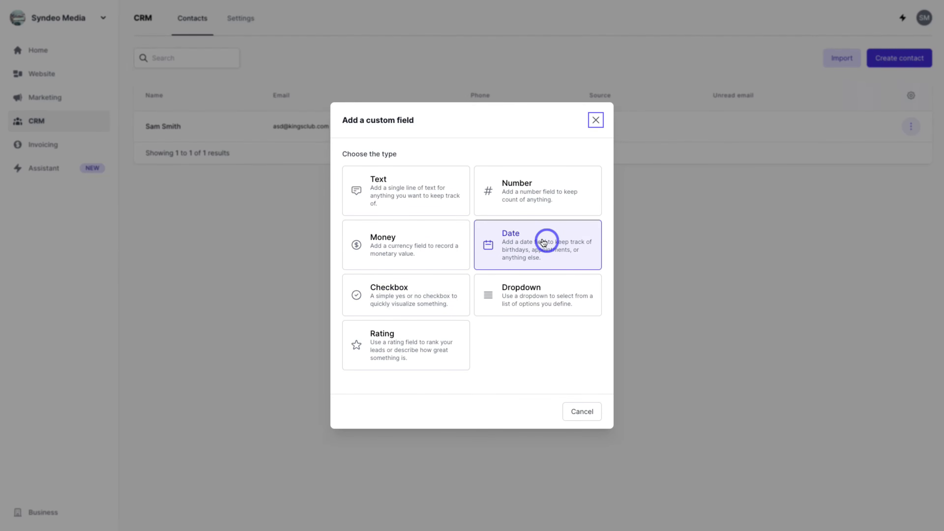
click(535, 241)
click(421, 259)
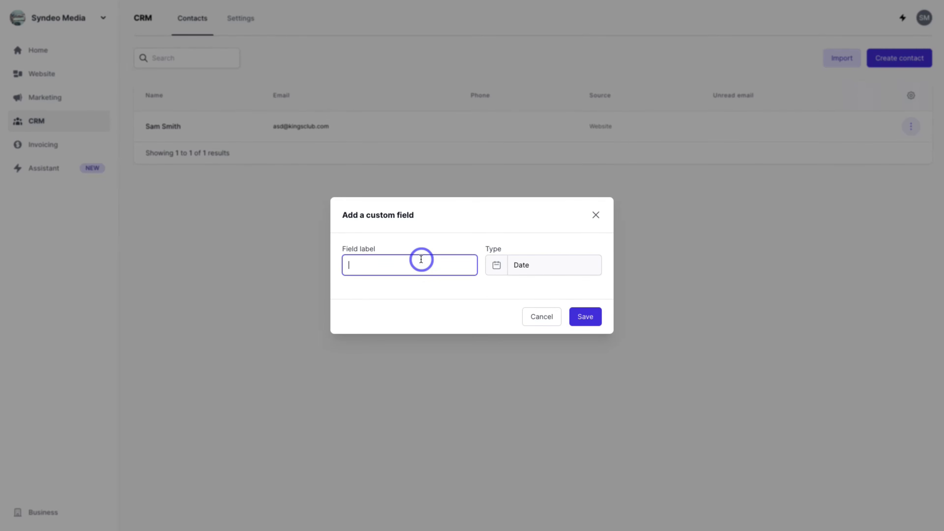
text(Contacted)
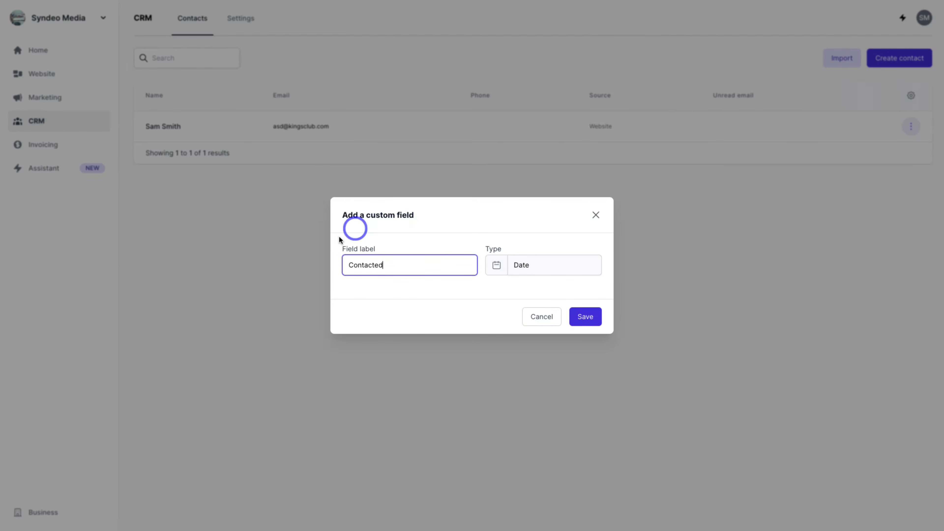
click(585, 317)
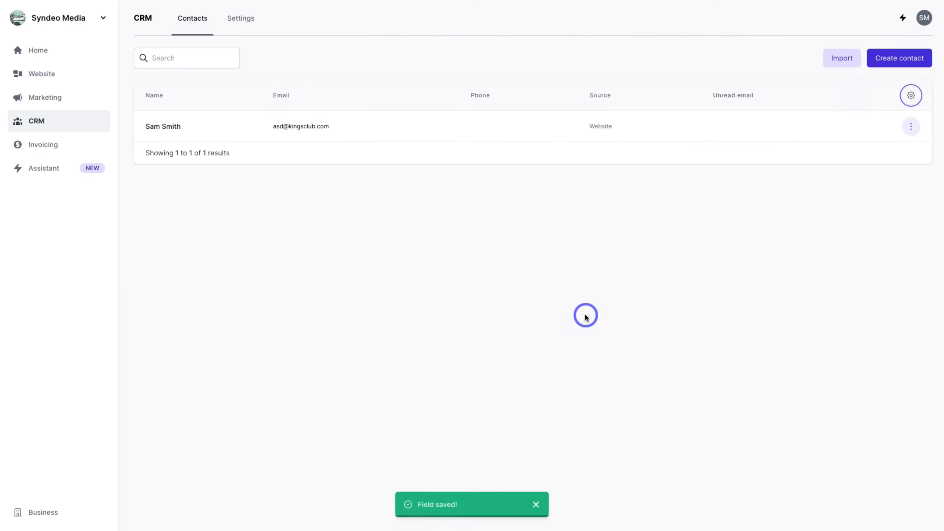
Open the new contact's record and try to compose an email message, declining to sync an email account
click(910, 127)
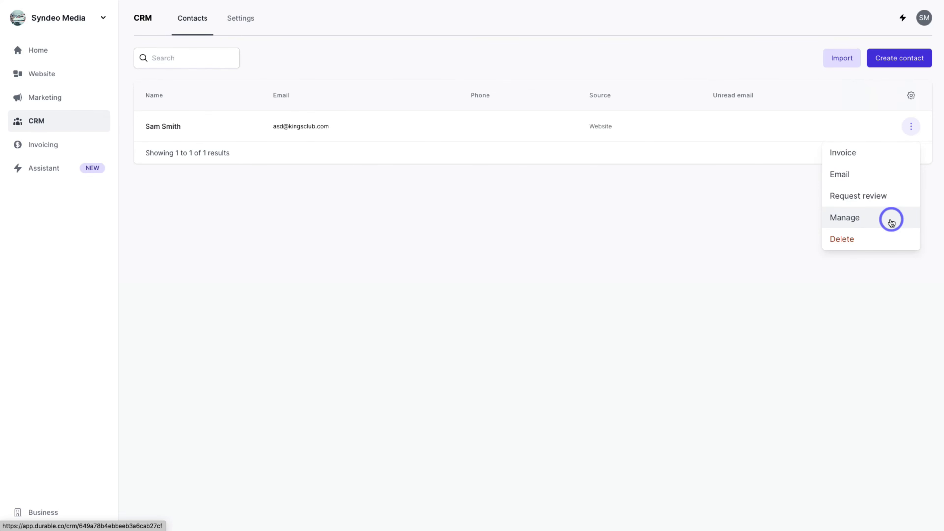
click(878, 175)
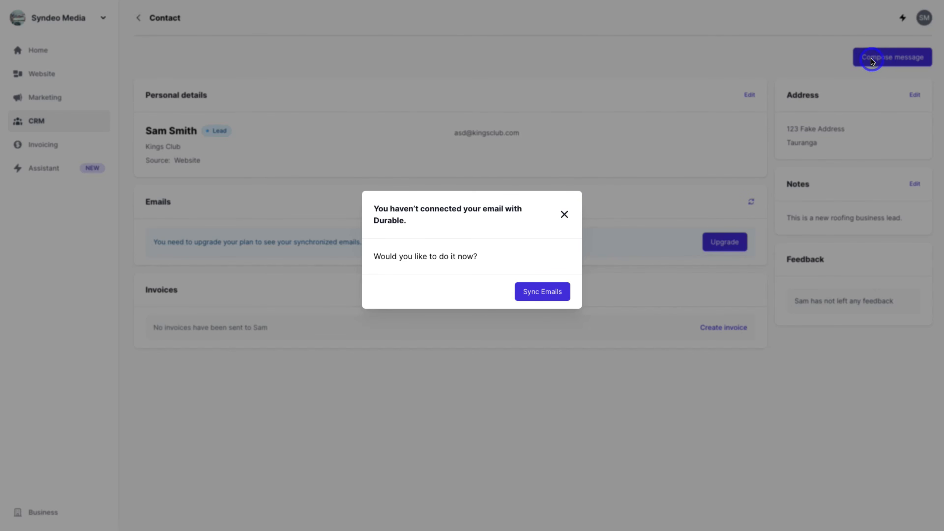
click(564, 215)
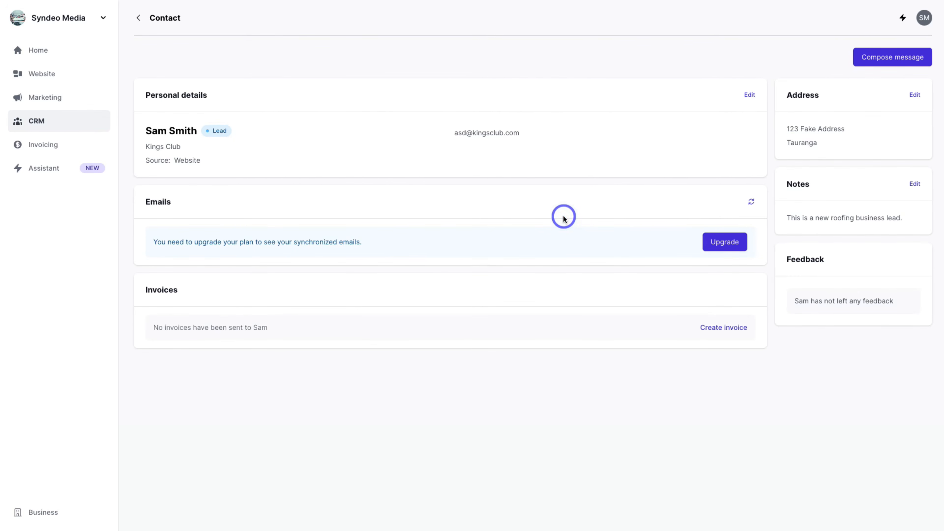
click(880, 58)
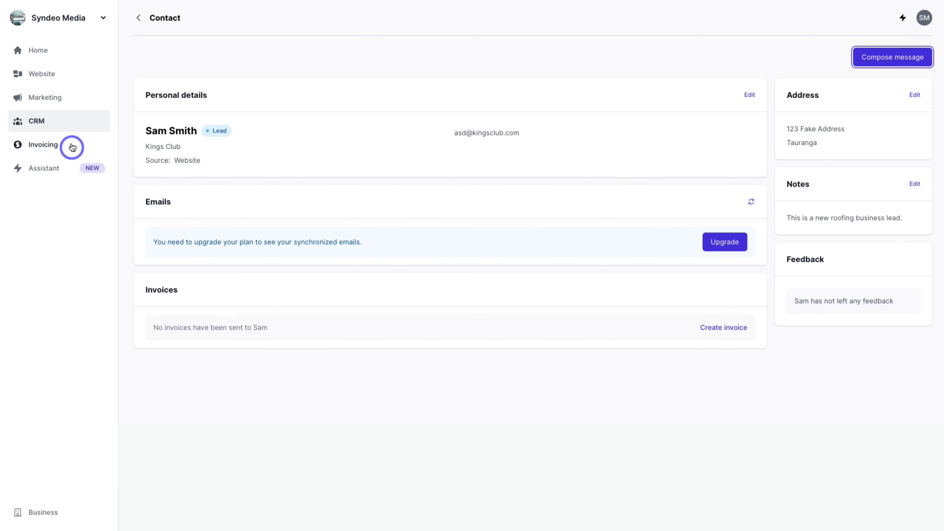
Look over the Invoicing overview and the Assistant's suggested commands and documents, and return to the Home page
click(59, 144)
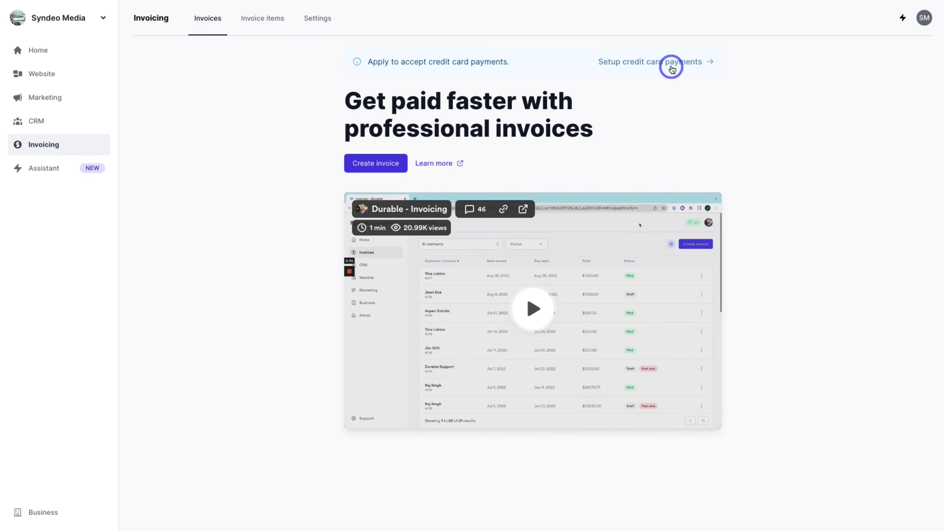
click(49, 175)
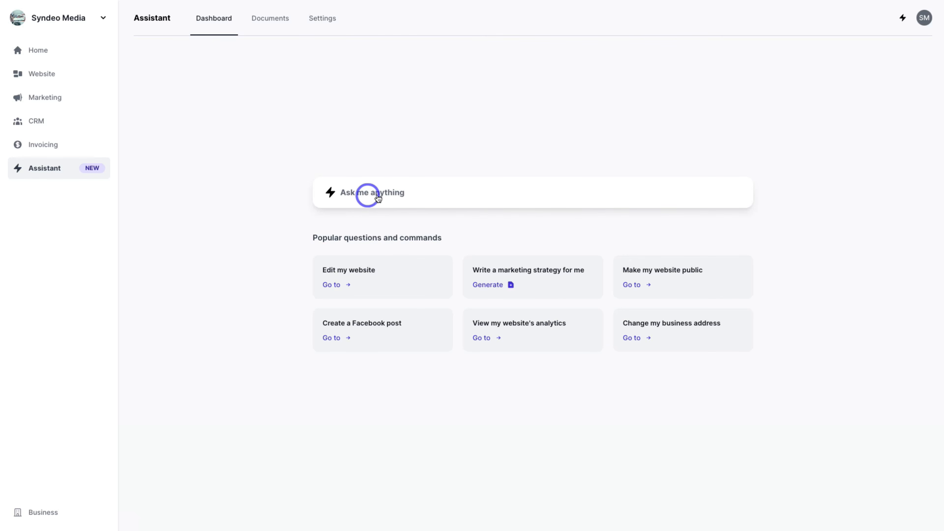
click(360, 198)
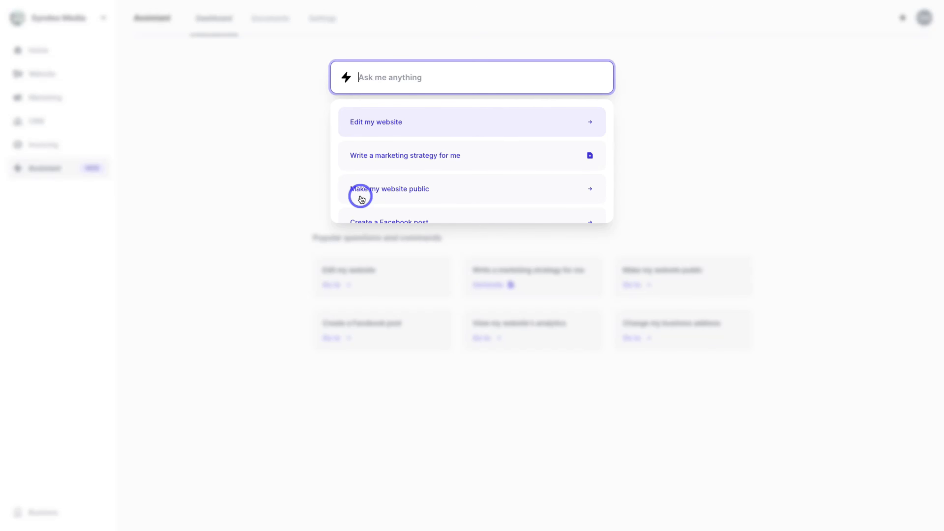
click(285, 164)
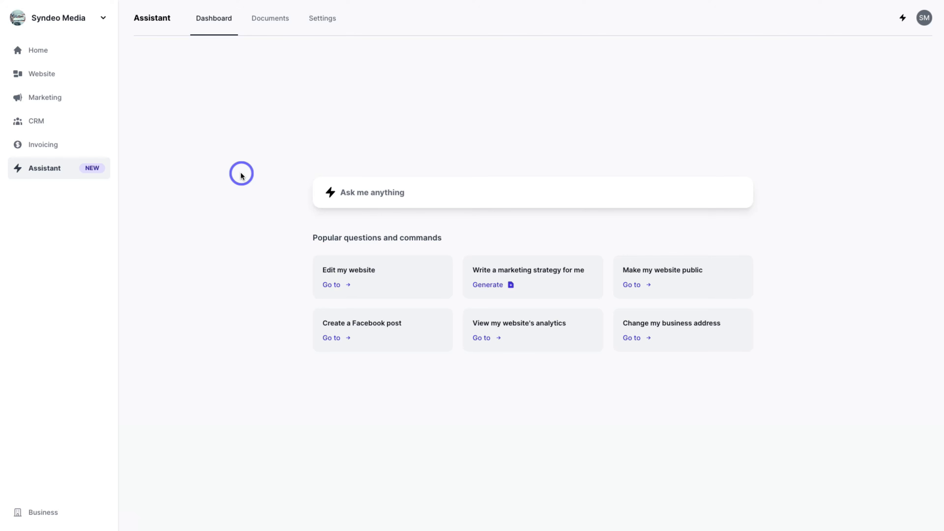
click(275, 27)
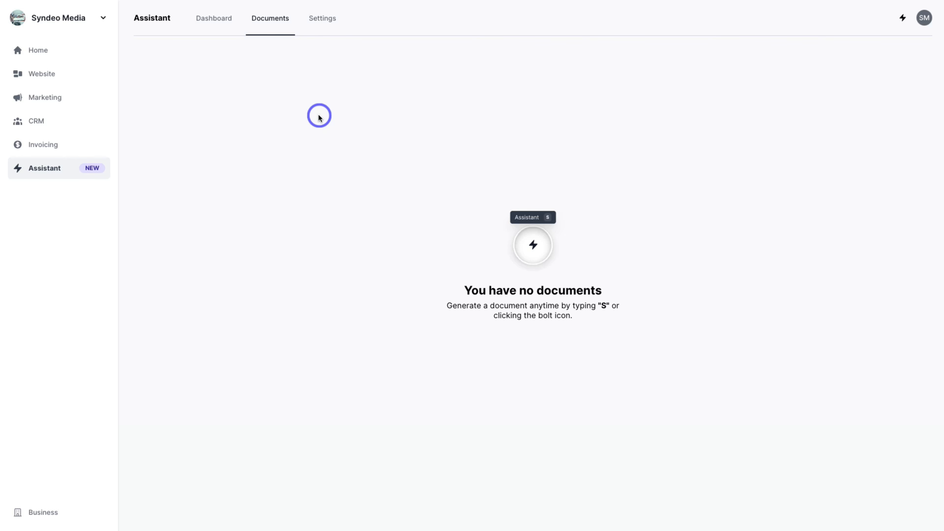
click(76, 51)
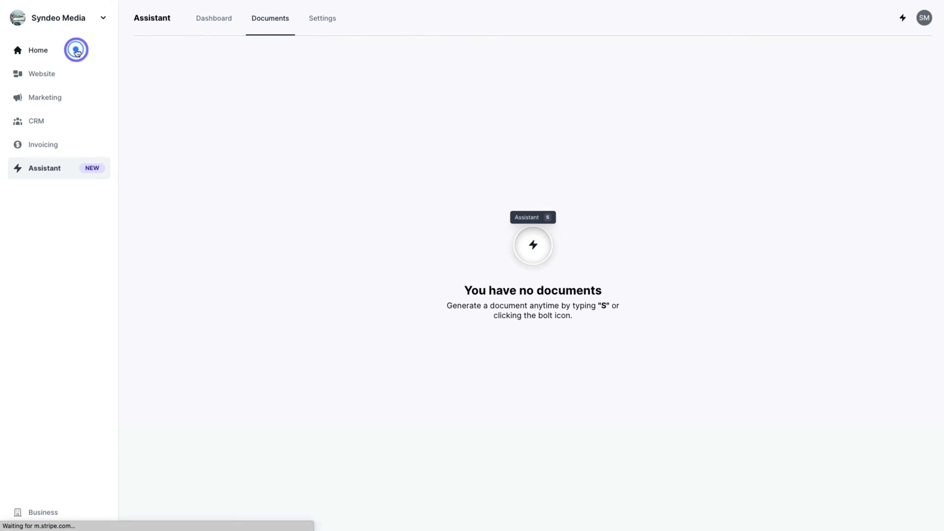